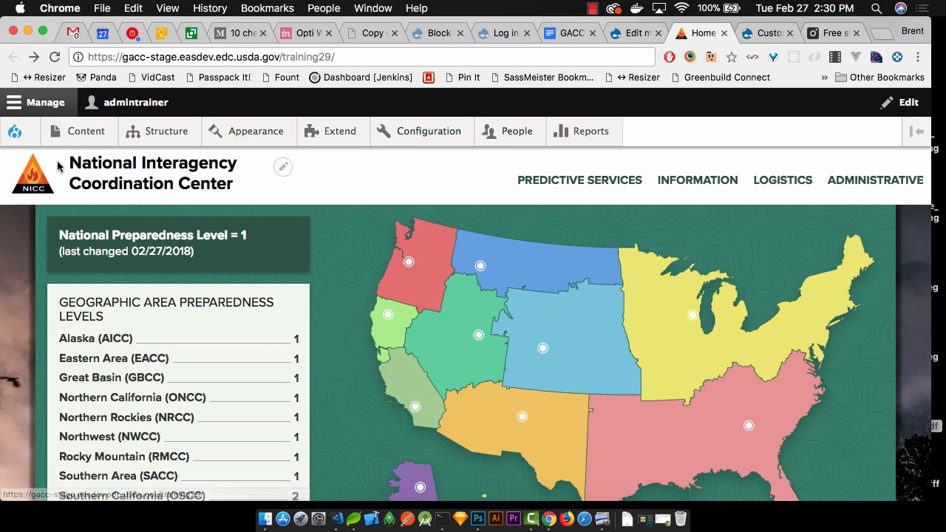
# - Open the form for adding a new Basic Page from the training site's home page
pyautogui.moveTo(82, 124)
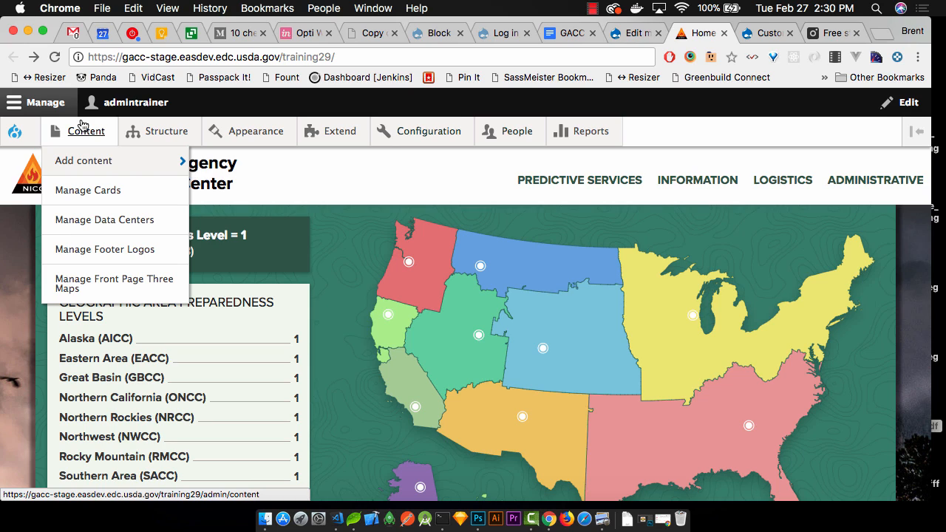
pyautogui.moveTo(80, 164)
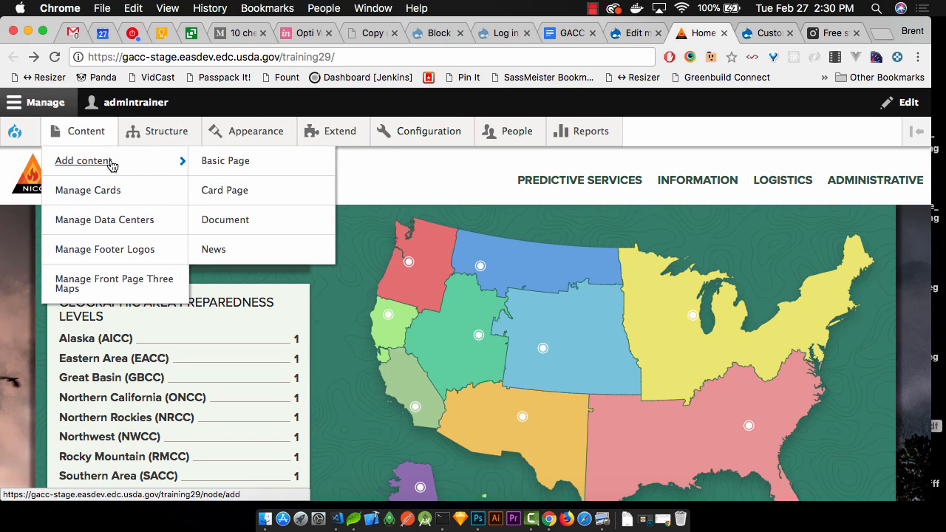
pyautogui.click(226, 164)
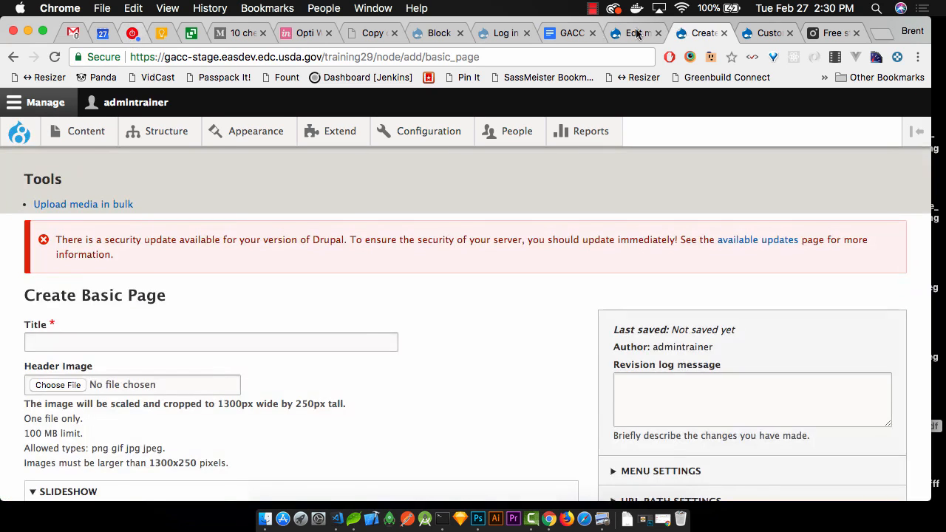
# - Switch to the GACC Training Agenda in Google Docs and write "Remove the Document content type (make sure" below the d1.png link
pyautogui.click(570, 33)
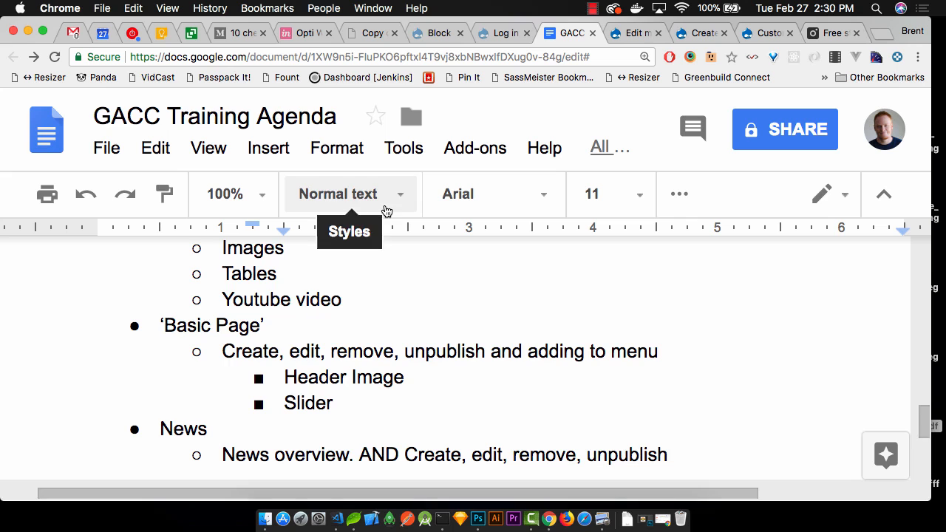
pyautogui.scroll(15, 342, 329)
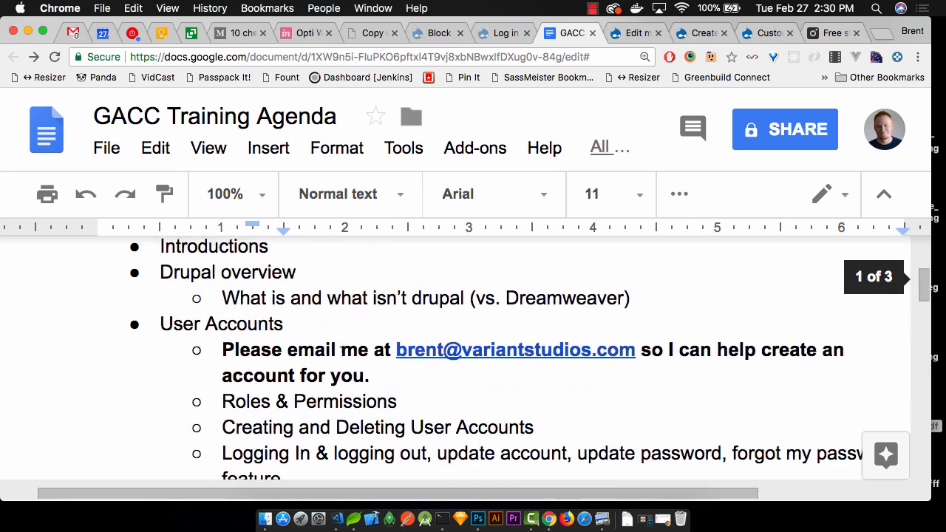
pyautogui.scroll(5, 342, 349)
pyautogui.click(353, 352)
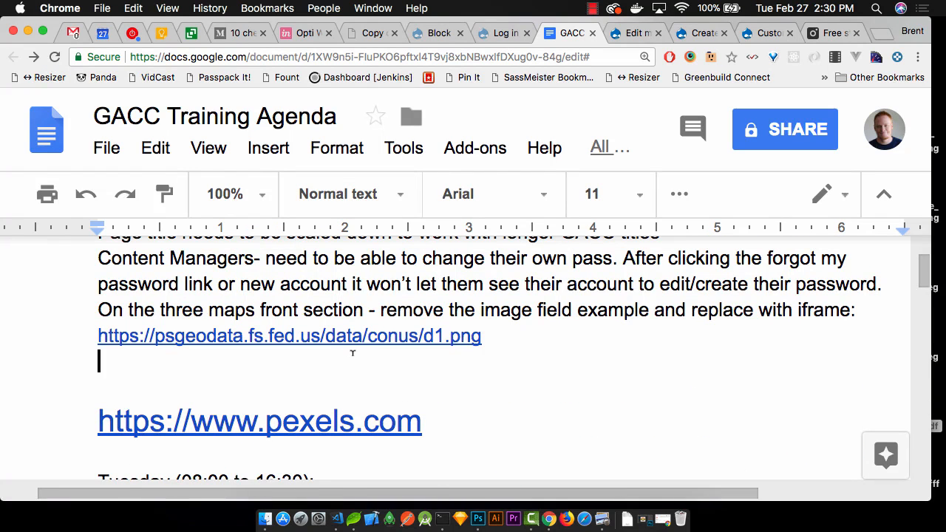
pyautogui.write('Remove ')
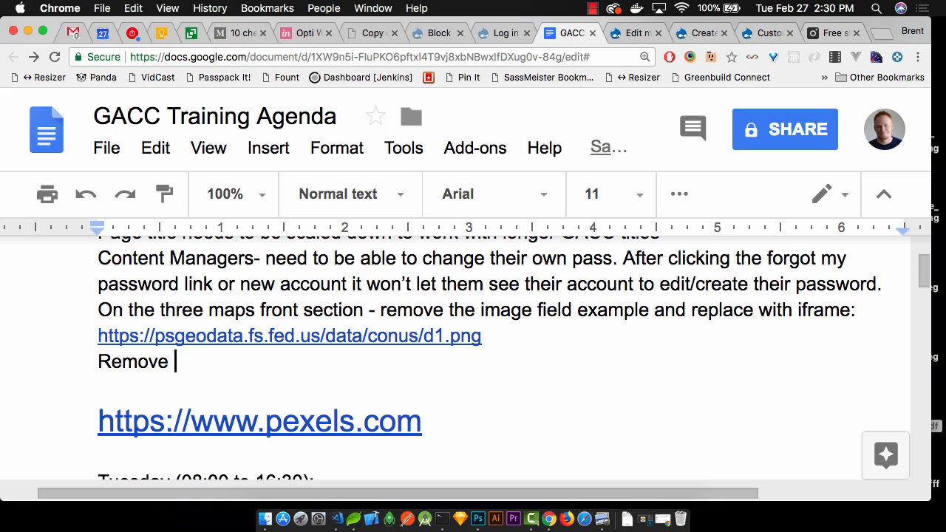
pyautogui.write('the Doc')
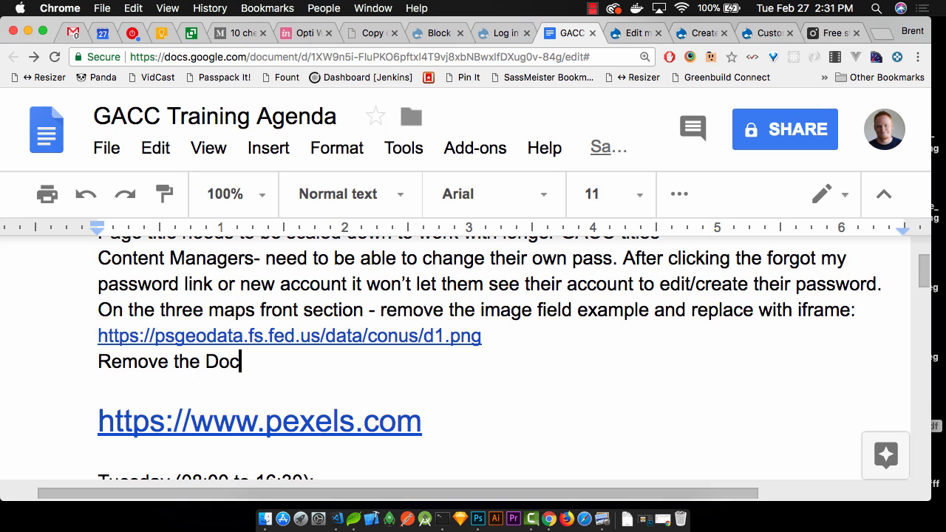
pyautogui.write('ument conent ')
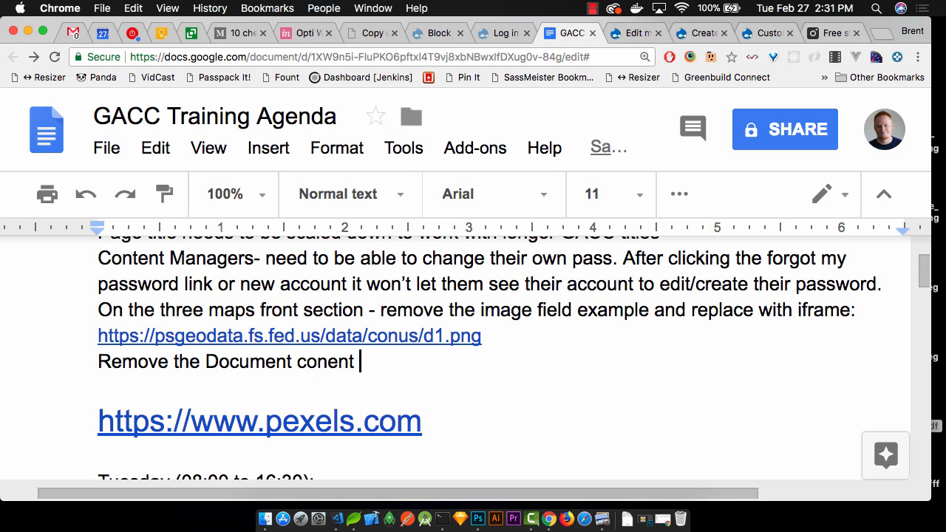
pyautogui.write('type (make sure')
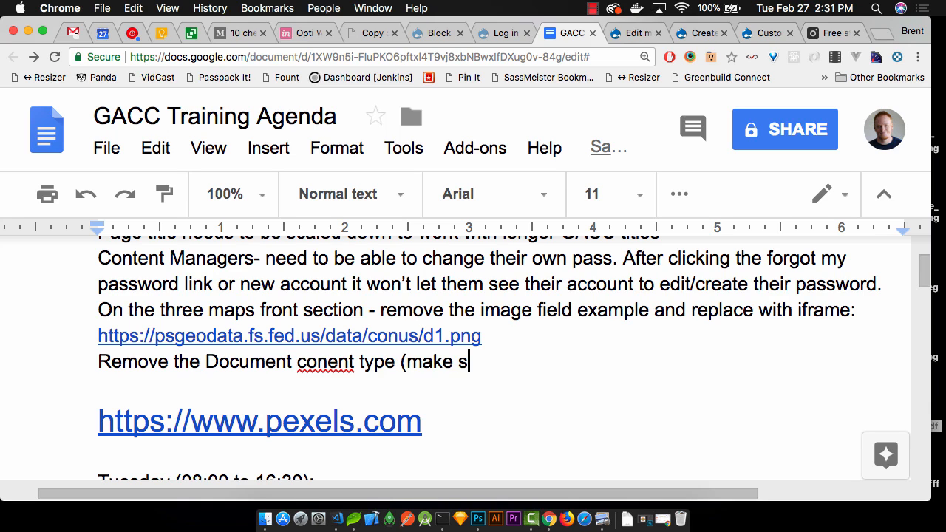
pyautogui.doubleClick(331, 361)
pyautogui.write('content')
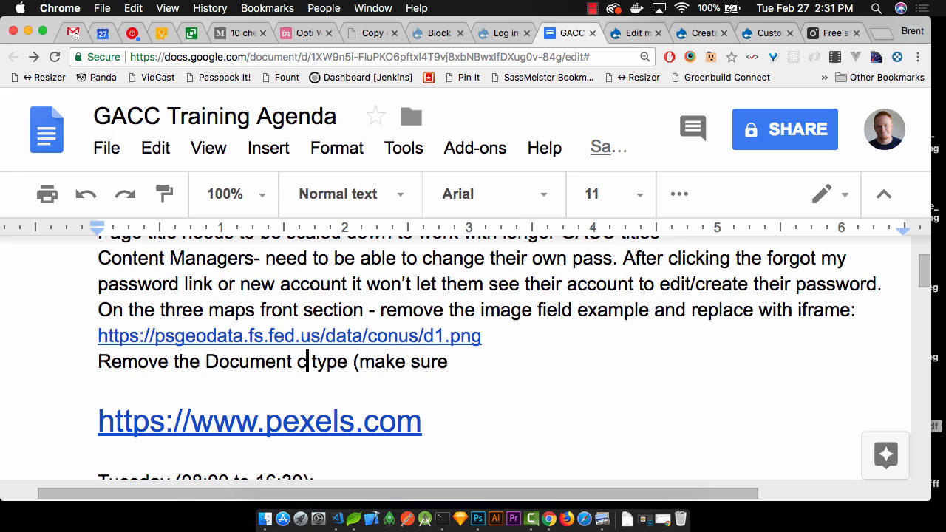
# - Complete the note about the Document content type with "they are good w/o it)"
pyautogui.click(513, 360)
pyautogui.write('t')
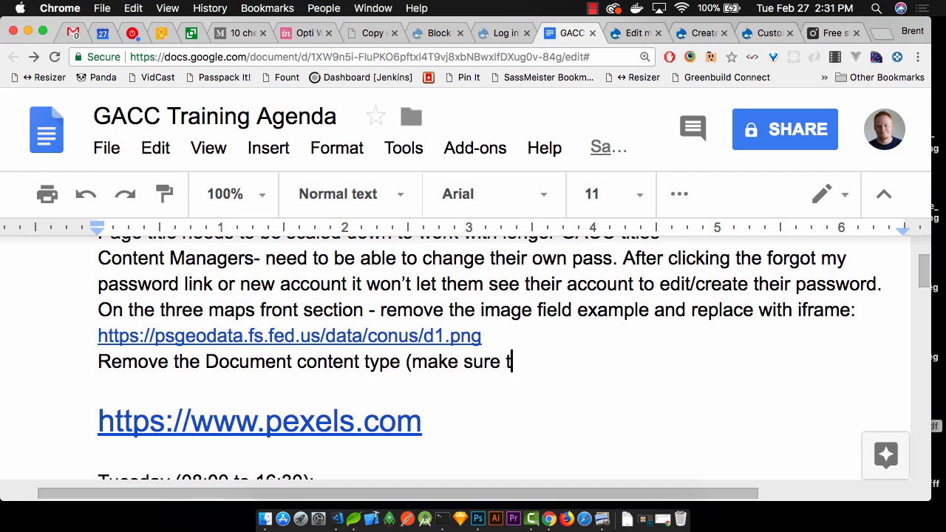
pyautogui.write('hey are good)')
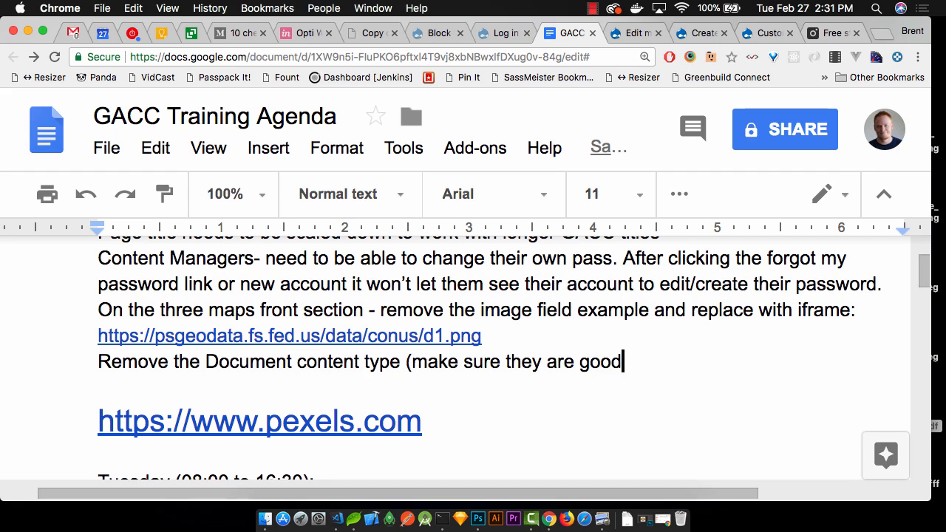
pyautogui.press('BackSpace')
pyautogui.write('w/o it)')
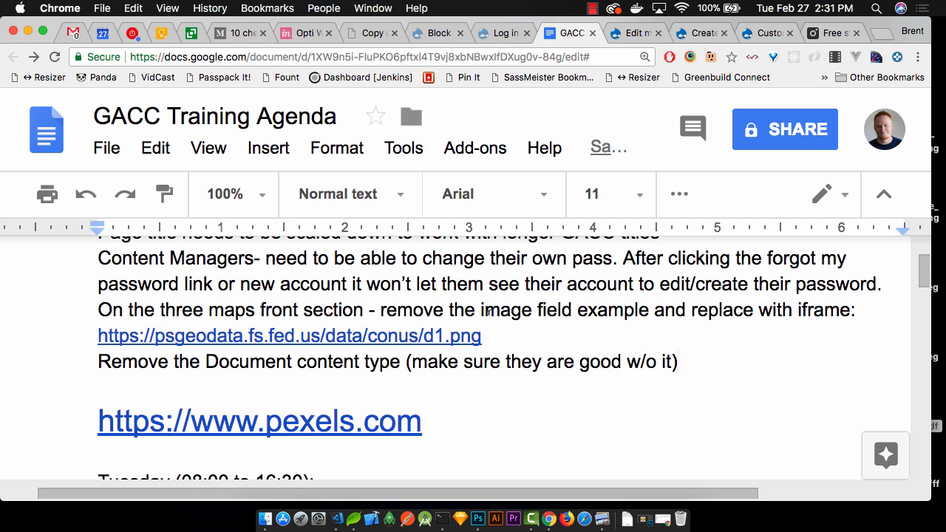
# - Switch back to the Drupal site's custom block library and open the form for creating a Basic Page
pyautogui.scroll(-15, 489, 310)
pyautogui.click(765, 32)
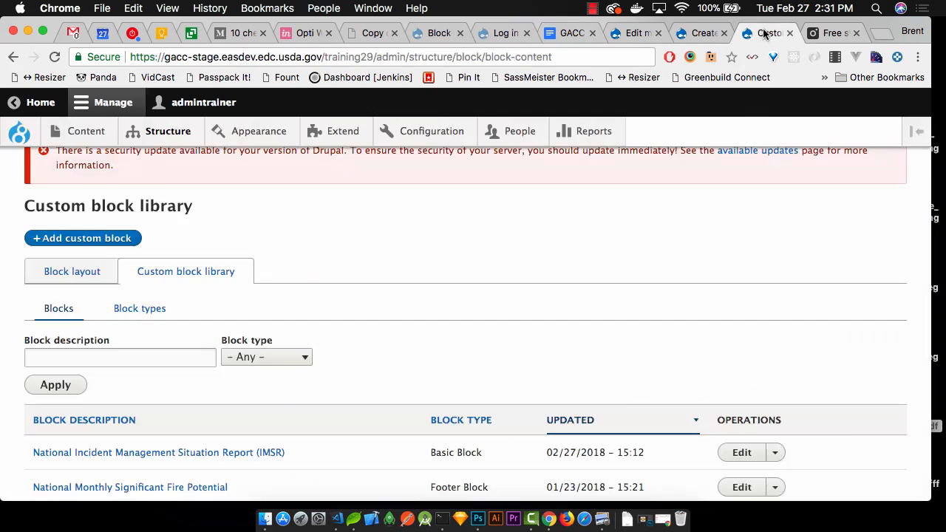
pyautogui.scroll(3, 445, 272)
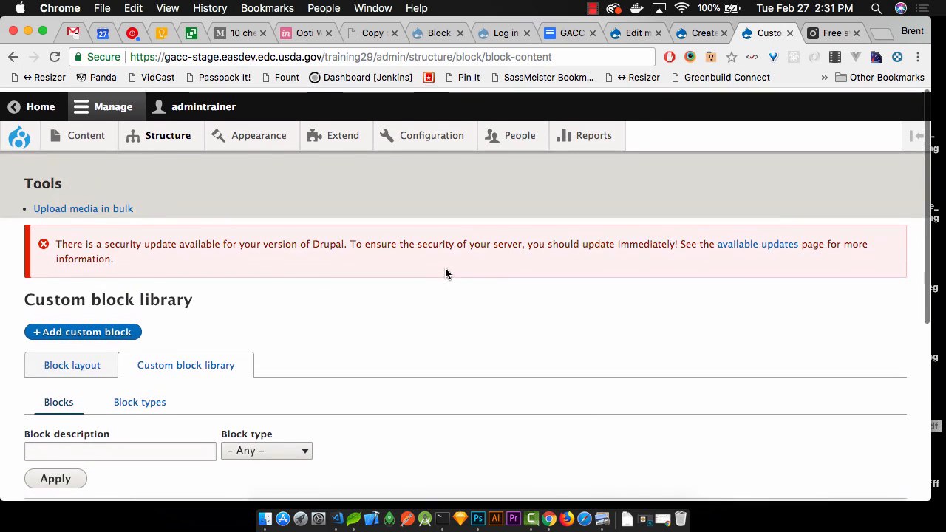
pyautogui.moveTo(67, 161)
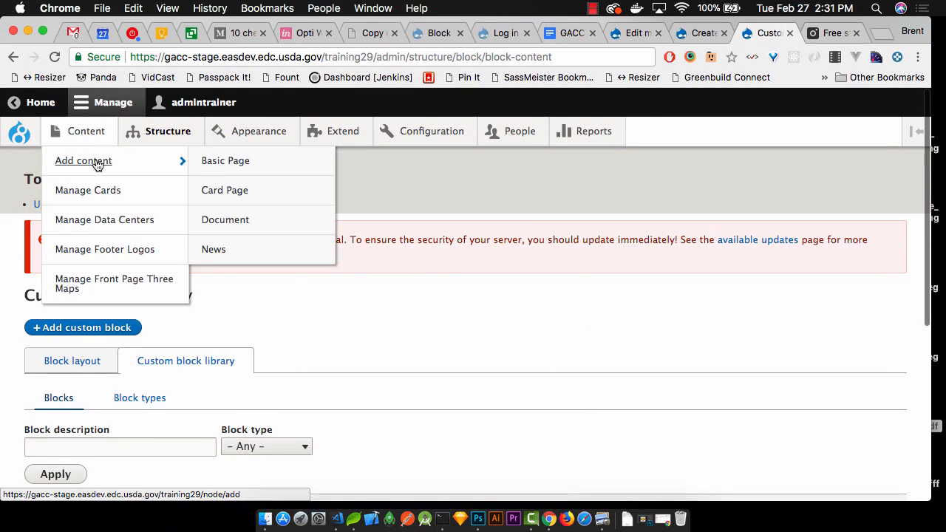
pyautogui.click(229, 169)
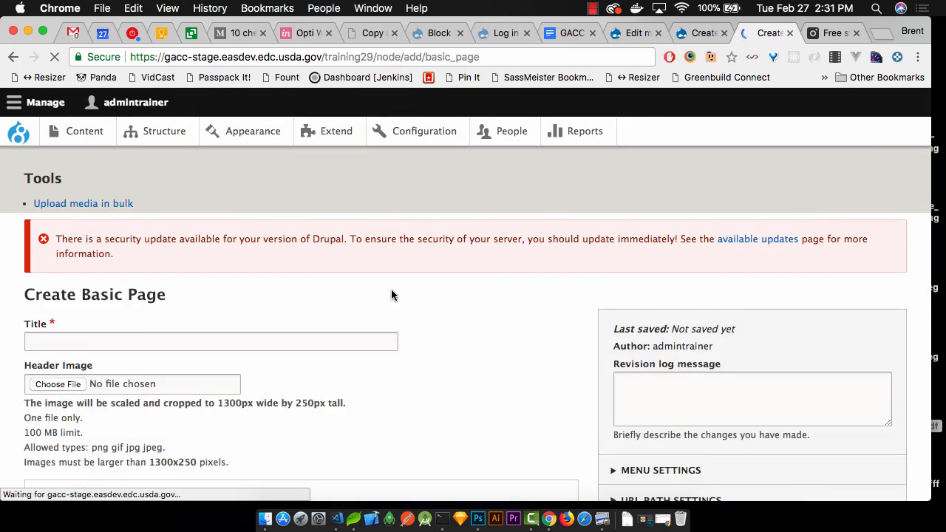
# - Enter "My first basic page" as the title of the new Basic Page
pyautogui.scroll(-2, 467, 310)
pyautogui.scroll(2, 467, 308)
pyautogui.scroll(-1, 467, 308)
pyautogui.click(322, 304)
pyautogui.write('My first basic page')
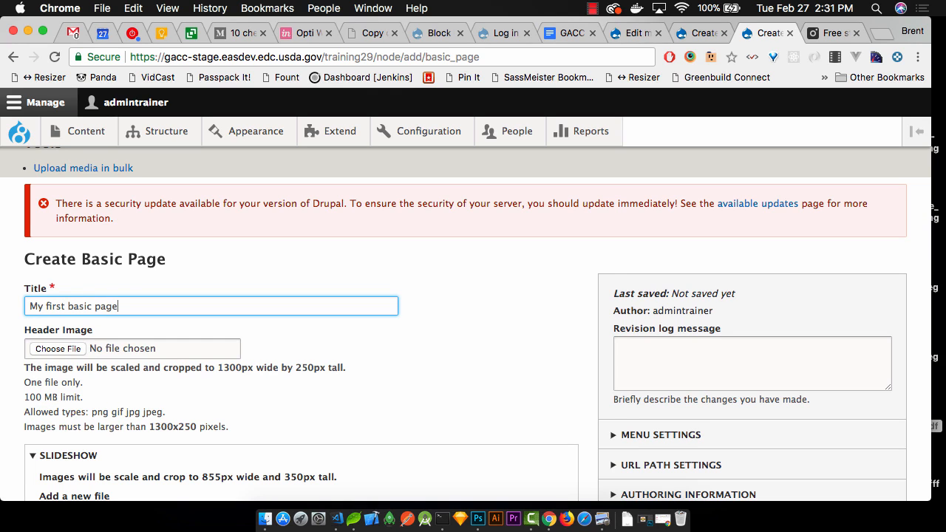
# - Preview the candidate photos on the Desktop and upload pexels-photo-461771.jpeg as the header image
pyautogui.scroll(-3, 465, 324)
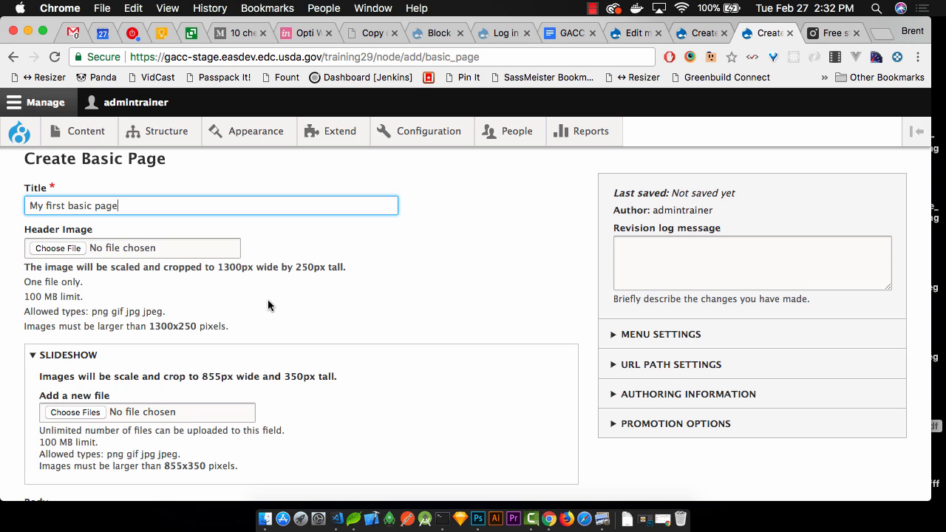
pyautogui.click(59, 248)
pyautogui.click(382, 189)
pyautogui.press('space')
pyautogui.press('space')
pyautogui.click(383, 197)
pyautogui.press('space')
pyautogui.press('space')
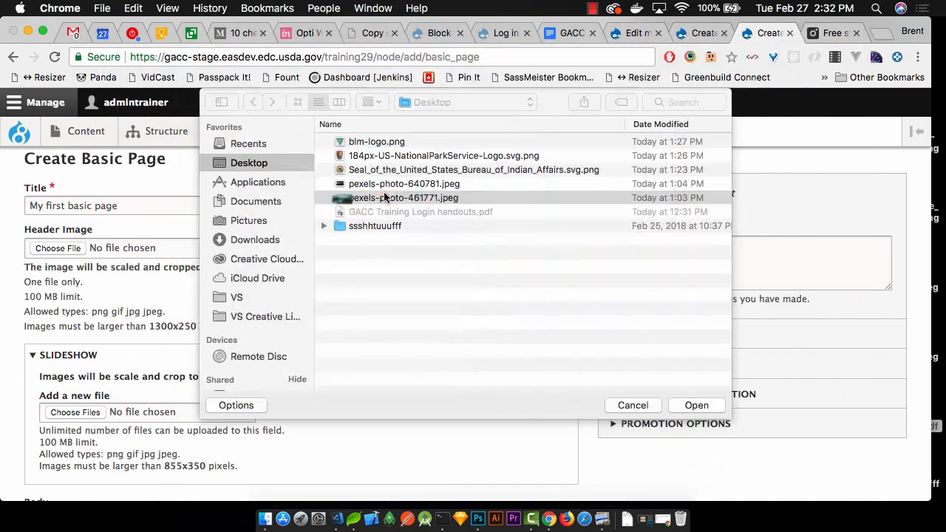
pyautogui.doubleClick(385, 198)
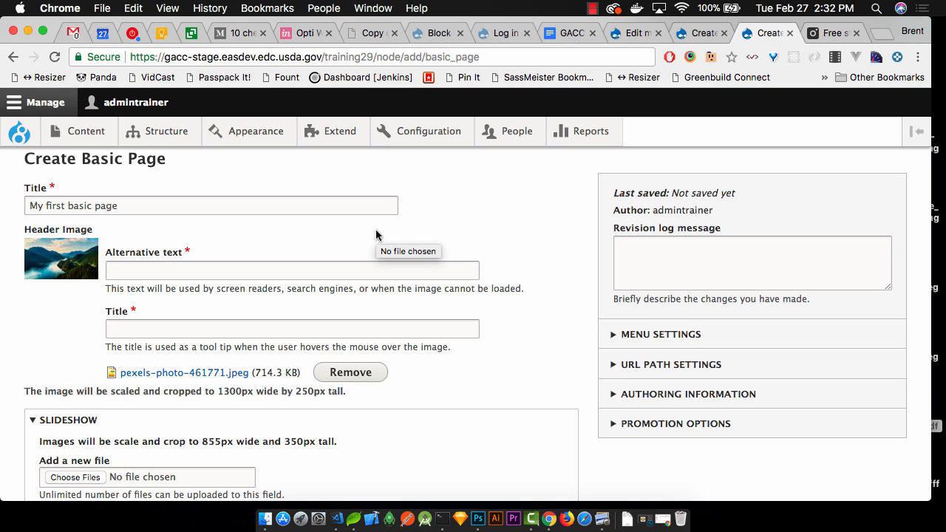
# - Copy the page title "My first basic page" into the header image's alternative text and title
pyautogui.tripleClick(130, 196)
pyautogui.press('super+c')
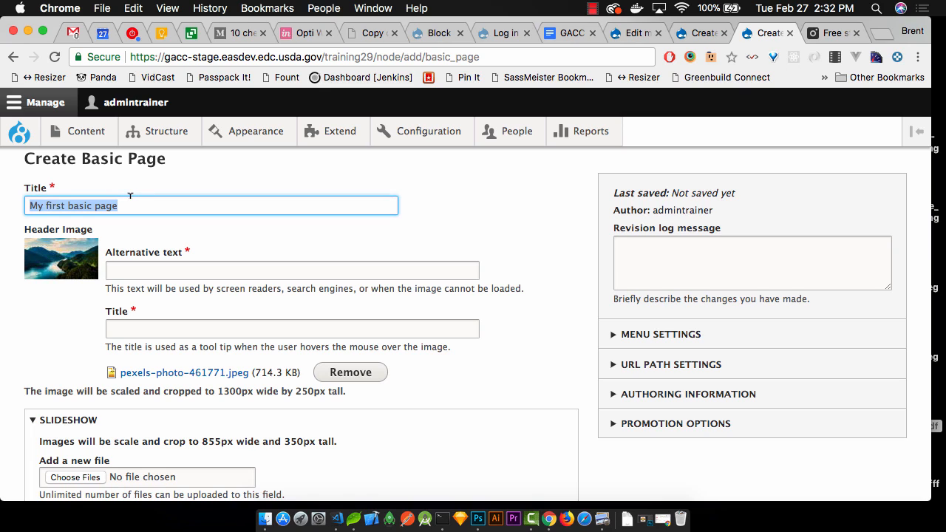
pyautogui.click(131, 263)
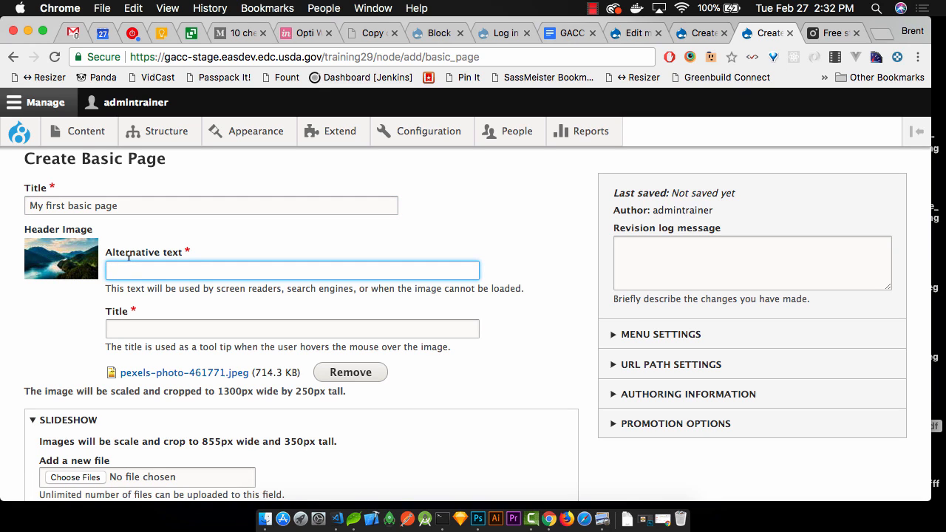
pyautogui.press('super+v')
pyautogui.press('Tab')
pyautogui.press('super+v')
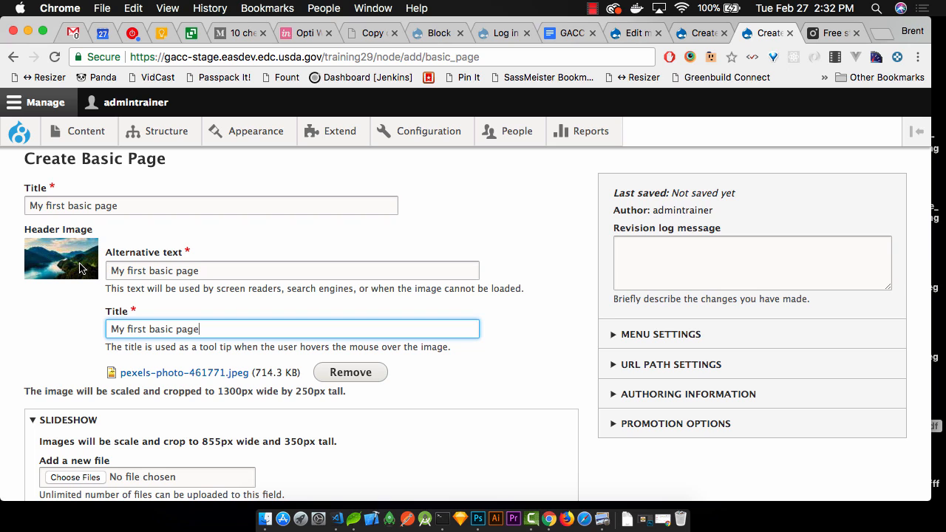
# - Collapse the Slideshow section and place the cursor in the empty Body editor
pyautogui.scroll(-2, 79, 268)
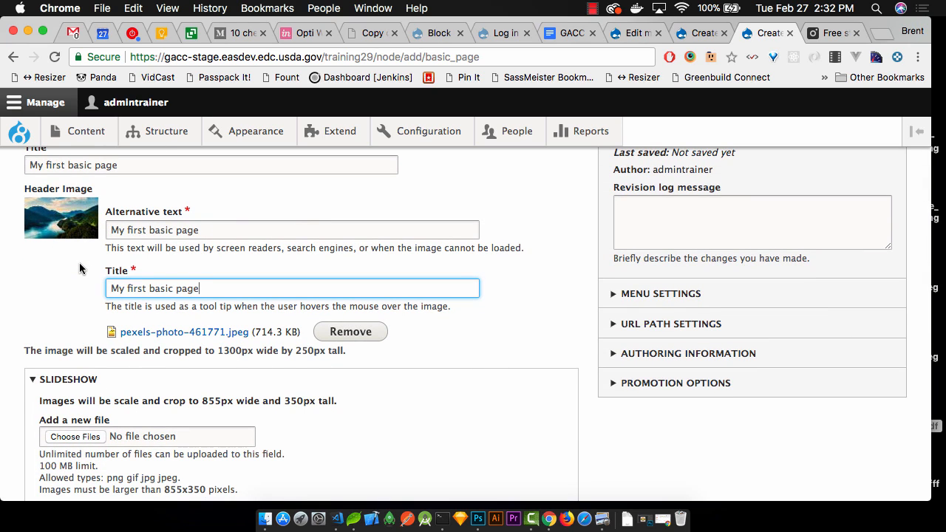
pyautogui.scroll(-10, 80, 268)
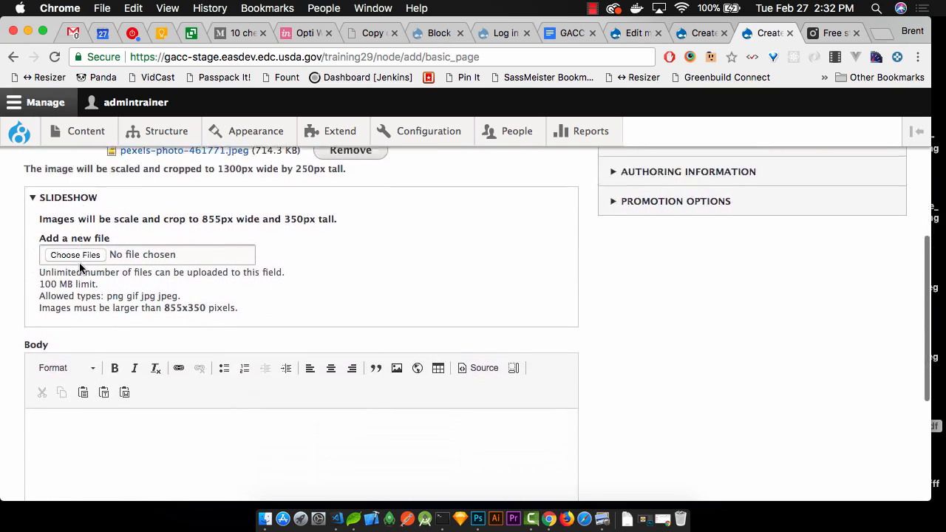
pyautogui.scroll(8, 79, 263)
pyautogui.scroll(-4, 79, 262)
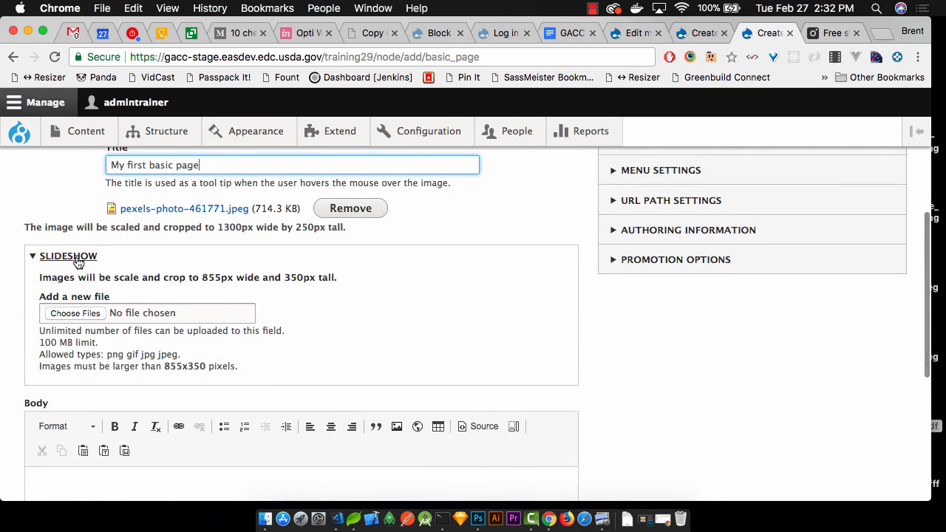
pyautogui.click(78, 256)
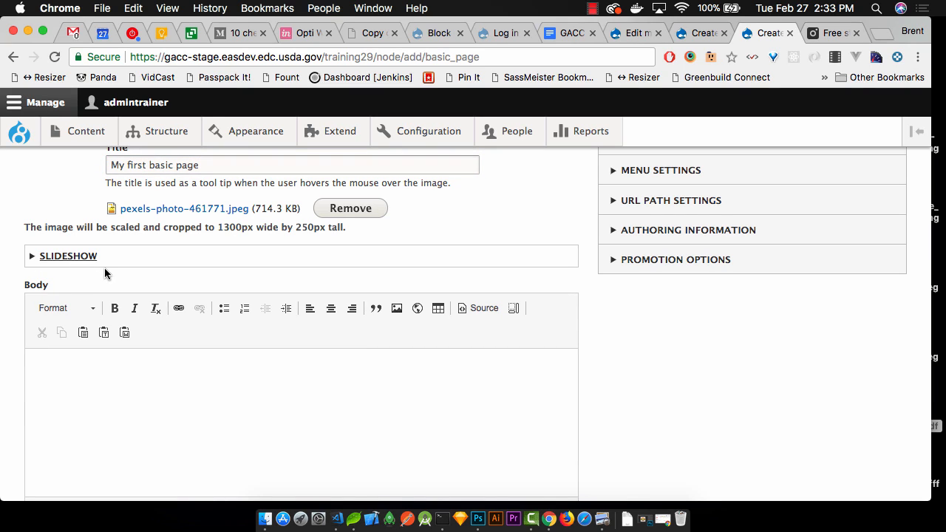
pyautogui.scroll(-4, 104, 271)
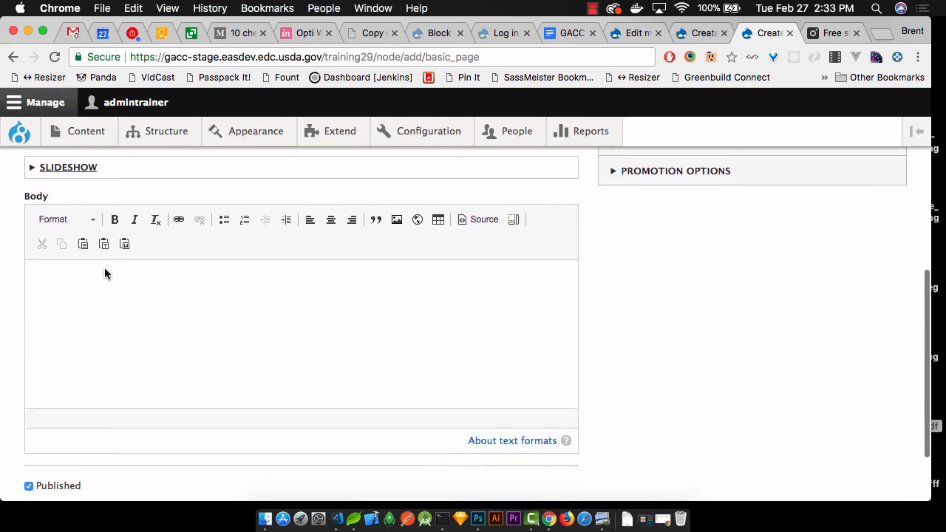
pyautogui.click(103, 278)
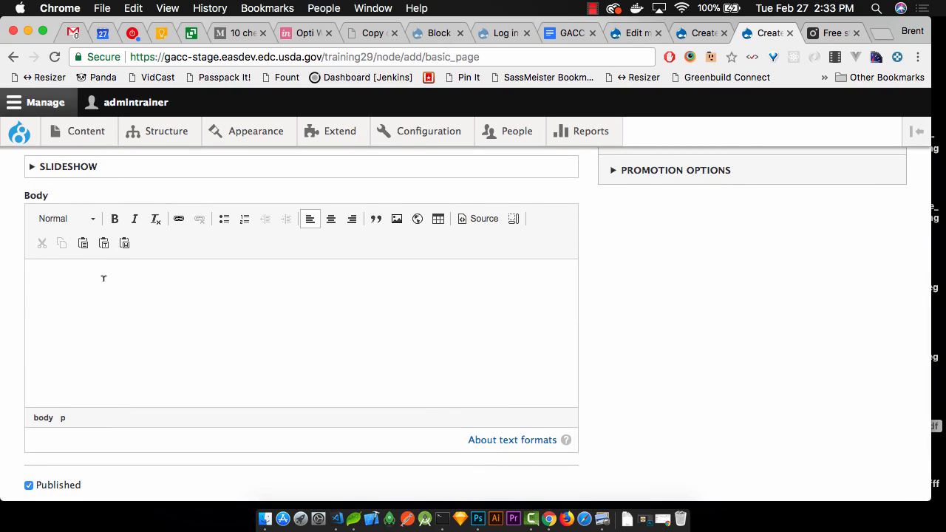
pyautogui.scroll(-3, 103, 278)
pyautogui.scroll(4, 104, 278)
pyautogui.scroll(-1, 103, 278)
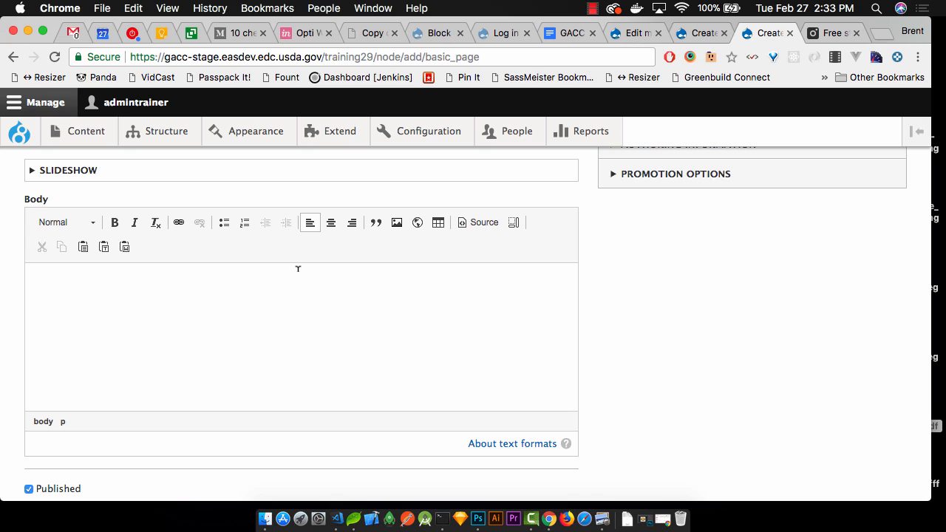
pyautogui.press('super+t')
pyautogui.write('filler')
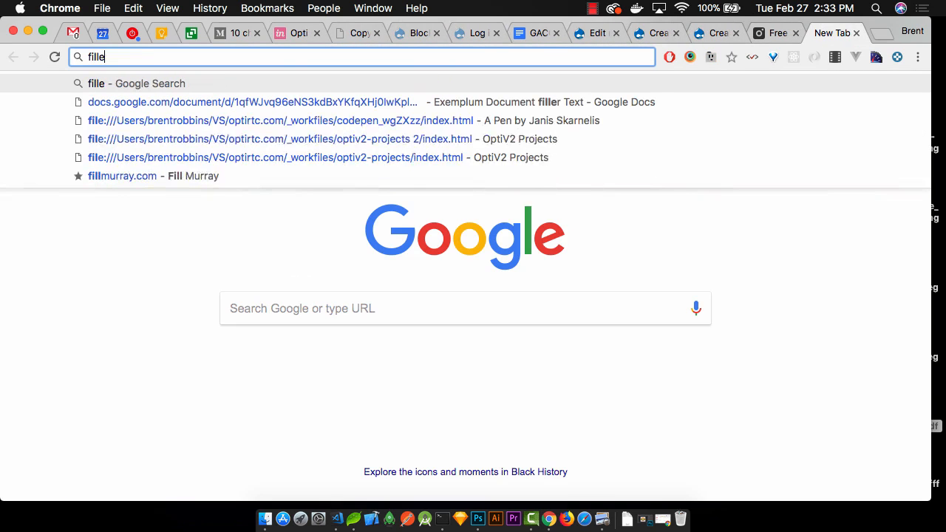
pyautogui.press('BackSpace')
pyautogui.press('BackSpace')
pyautogui.press('BackSpace')
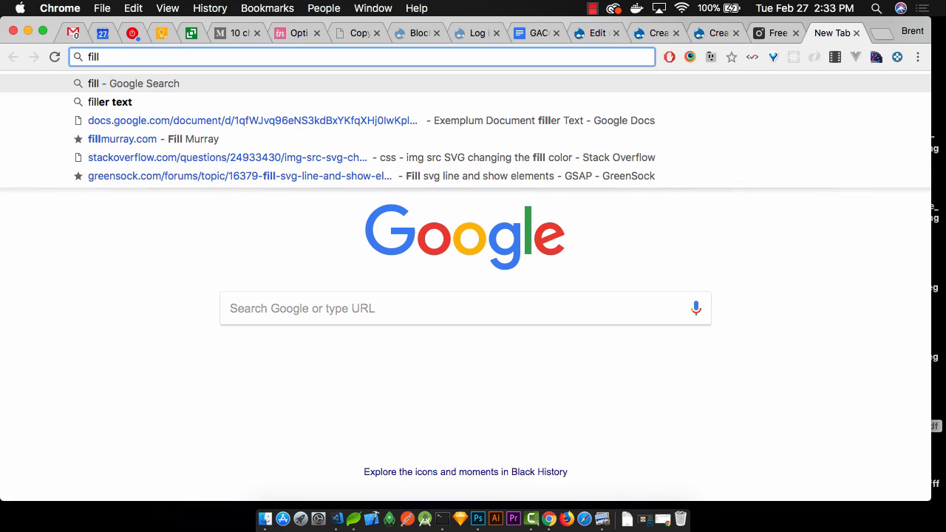
pyautogui.press('Down')
pyautogui.press('Down')
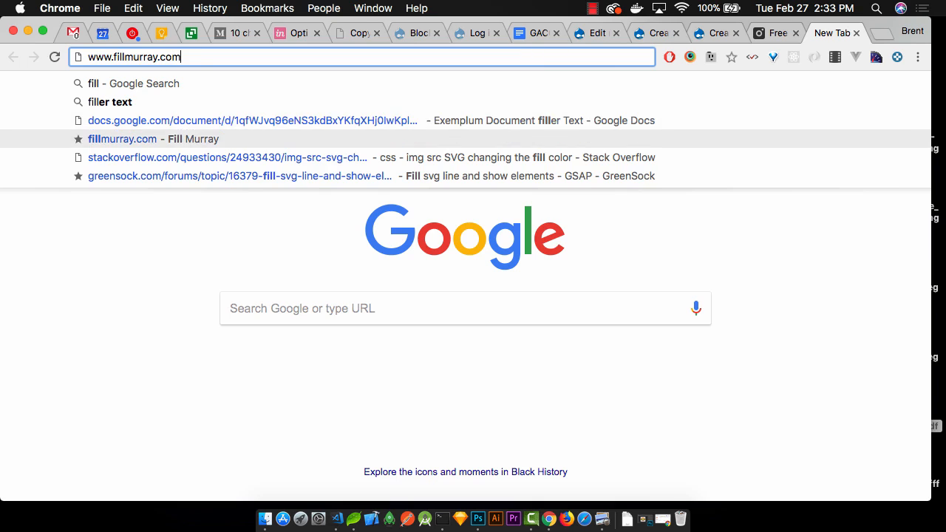
pyautogui.press('Return')
pyautogui.scroll(-1, 300, 146)
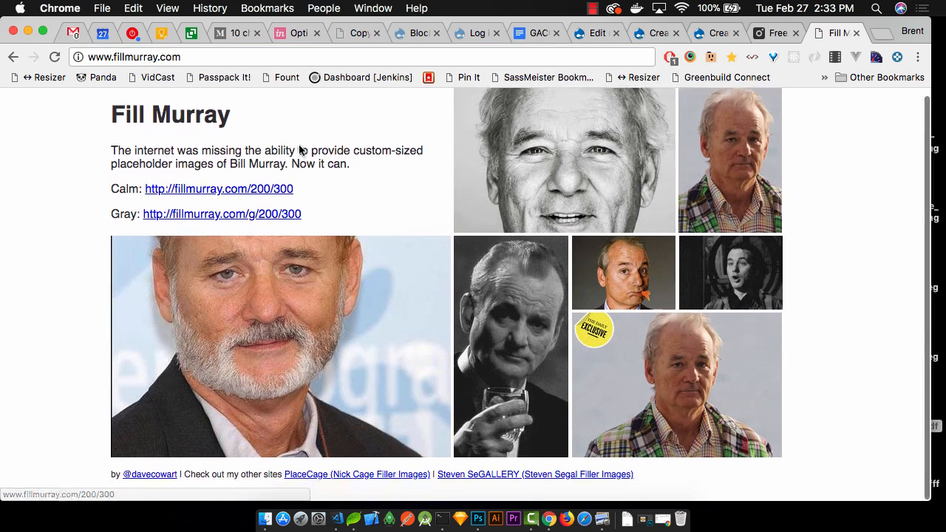
pyautogui.scroll(1, 299, 145)
pyautogui.hscroll(-3, 300, 146)
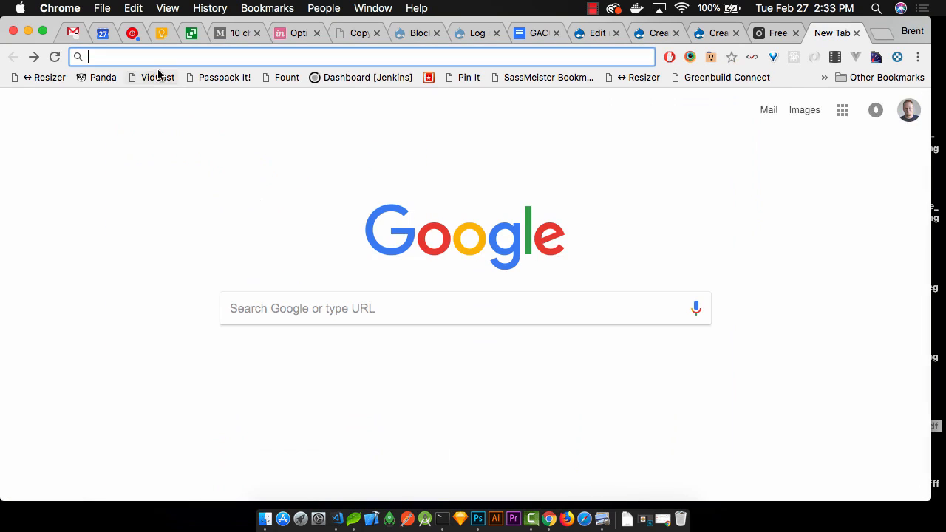
# - Search Google for "filler text generator" and look through the results
pyautogui.write('filler text')
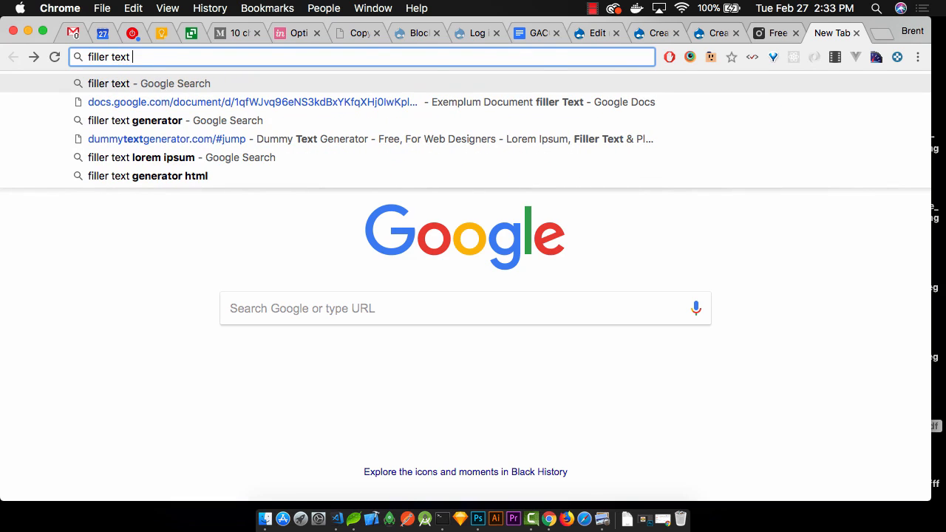
pyautogui.press('Down')
pyautogui.press('Down')
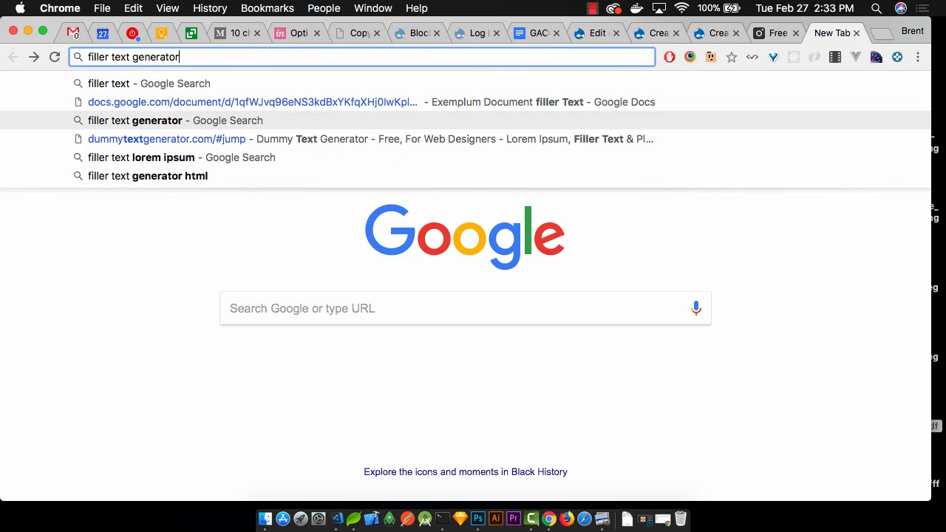
pyautogui.press('Return')
pyautogui.scroll(-5, 227, 185)
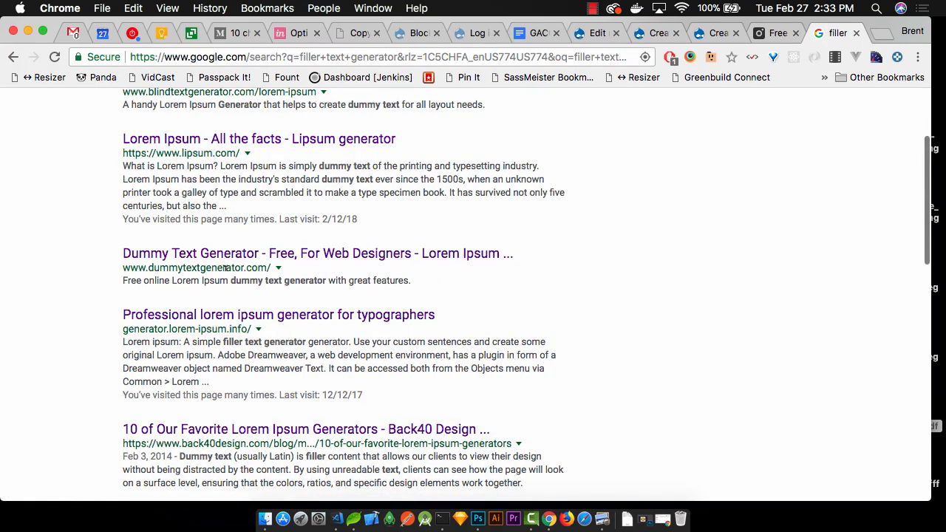
pyautogui.click(226, 316)
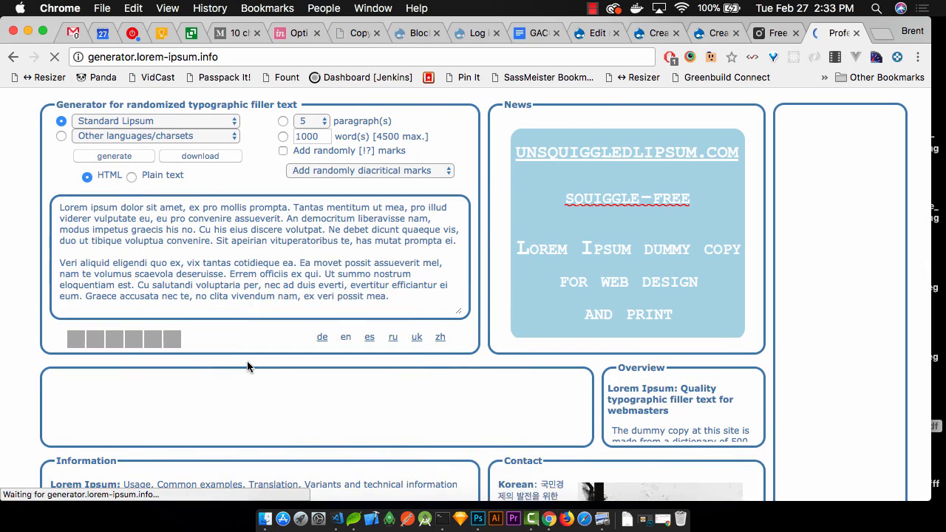
pyautogui.rightClick(247, 361)
pyautogui.click(216, 271)
pyautogui.press('super+Left')
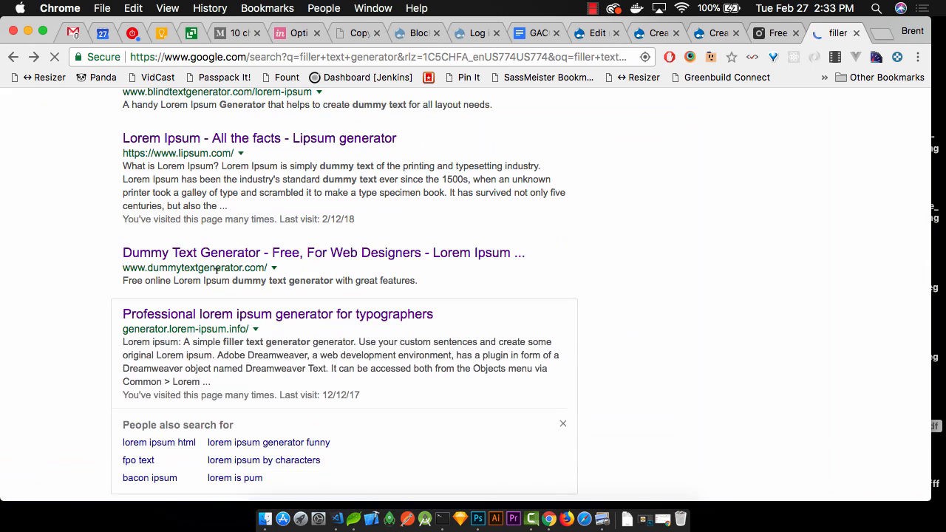
# - Open the "10 of Our Favorite Lorem Ipsum Generators" article and follow its link to baconipsum.com
pyautogui.scroll(-5, 263, 210)
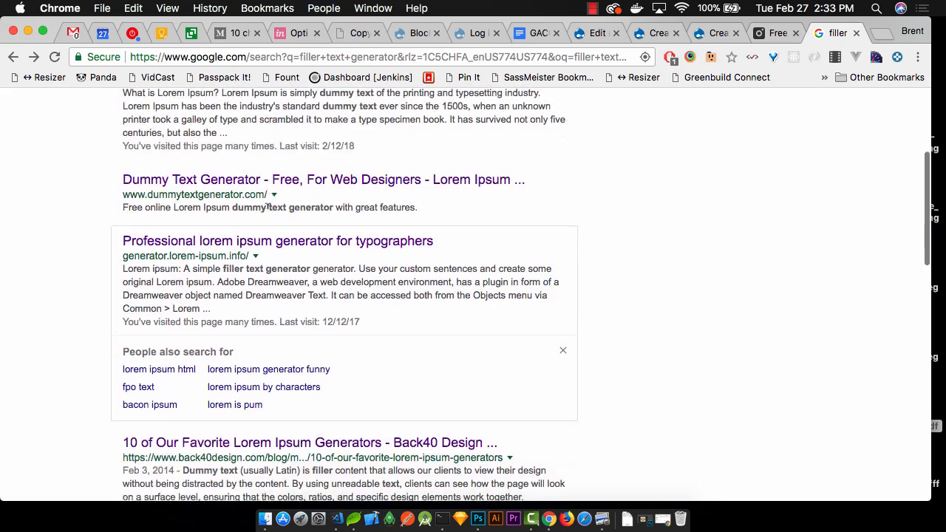
pyautogui.click(271, 260)
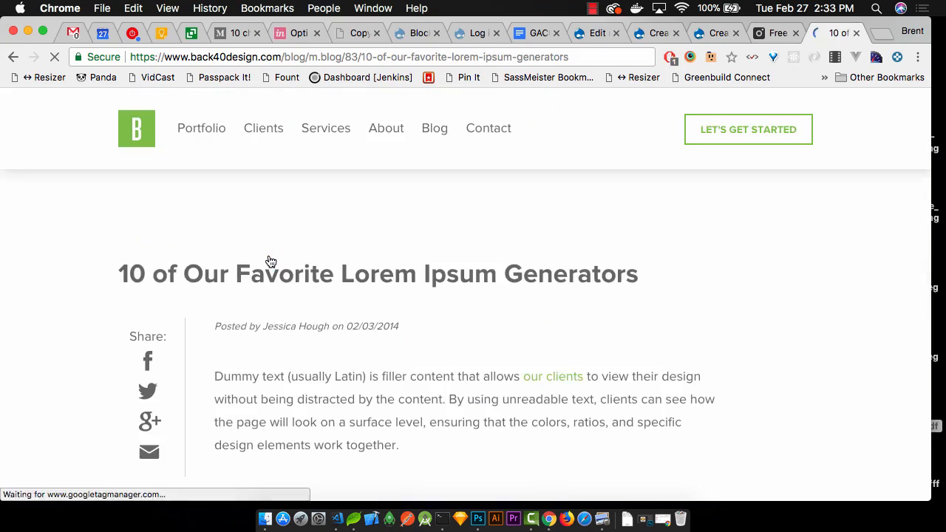
pyautogui.scroll(-10, 270, 260)
pyautogui.scroll(-10, 271, 260)
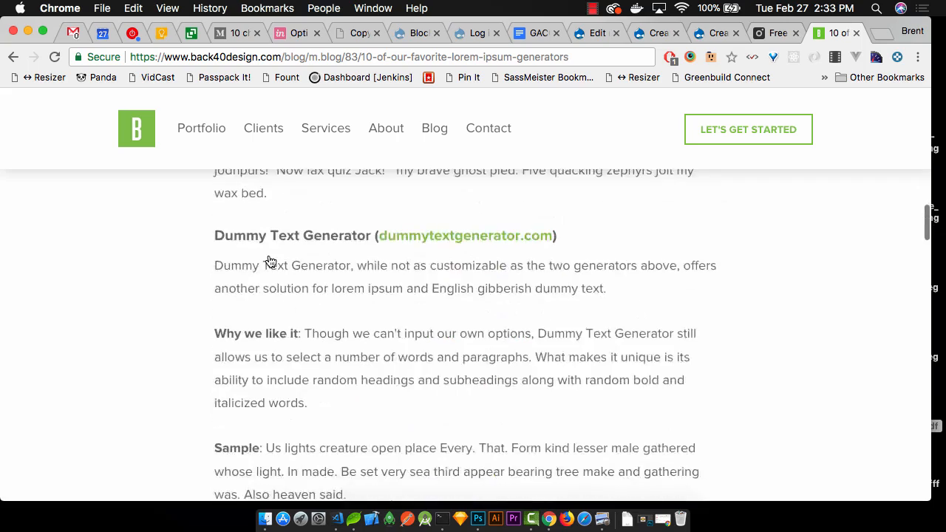
pyautogui.scroll(-10, 271, 261)
pyautogui.scroll(-10, 270, 260)
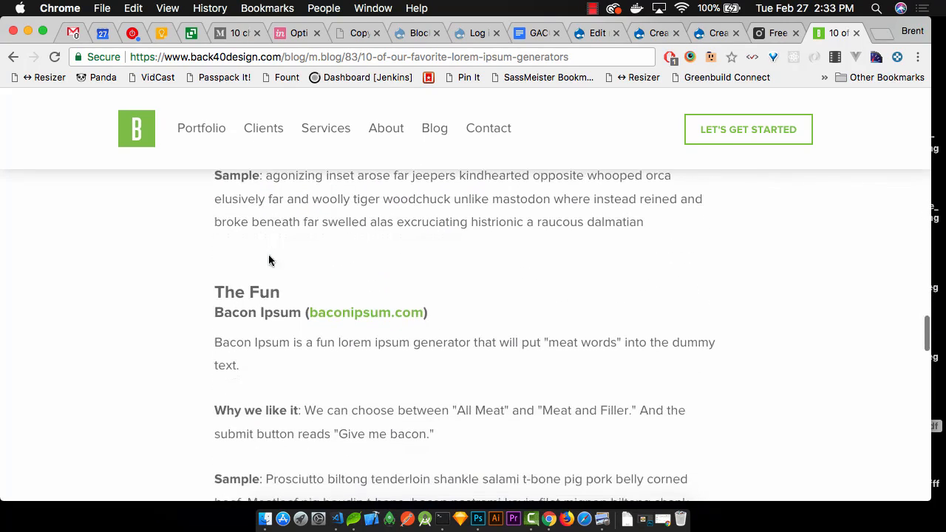
pyautogui.click(355, 316)
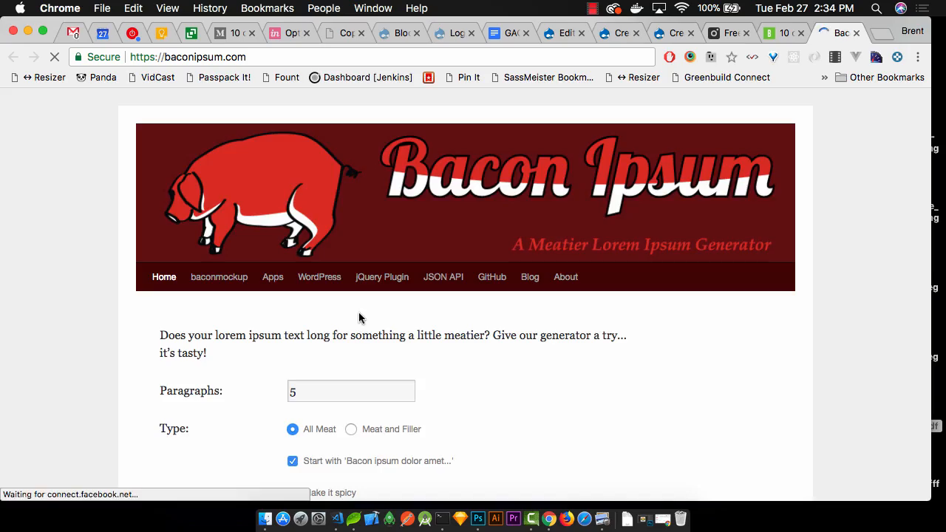
# - Generate and copy five All Meat paragraphs starting with 'Bacon ipsum dolor amet...', and return to the Basic Page form
pyautogui.scroll(-5, 362, 311)
pyautogui.click(358, 315)
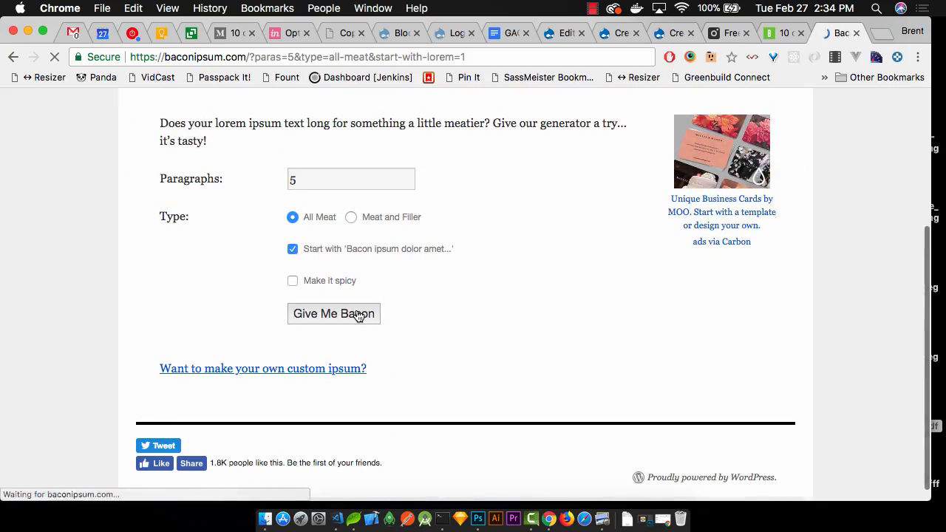
pyautogui.scroll(-4, 359, 316)
pyautogui.moveTo(161, 148); pyautogui.dragTo(448, 381)
pyautogui.press('super+c')
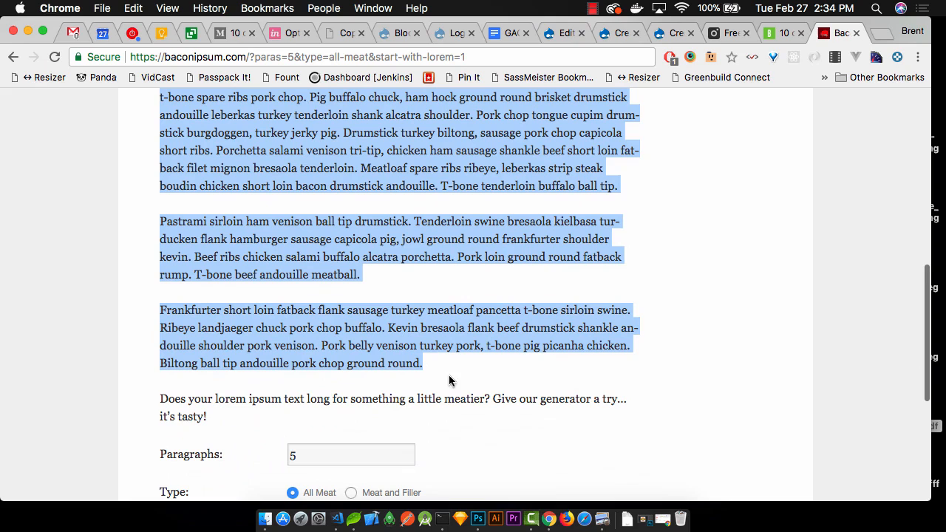
pyautogui.click(723, 33)
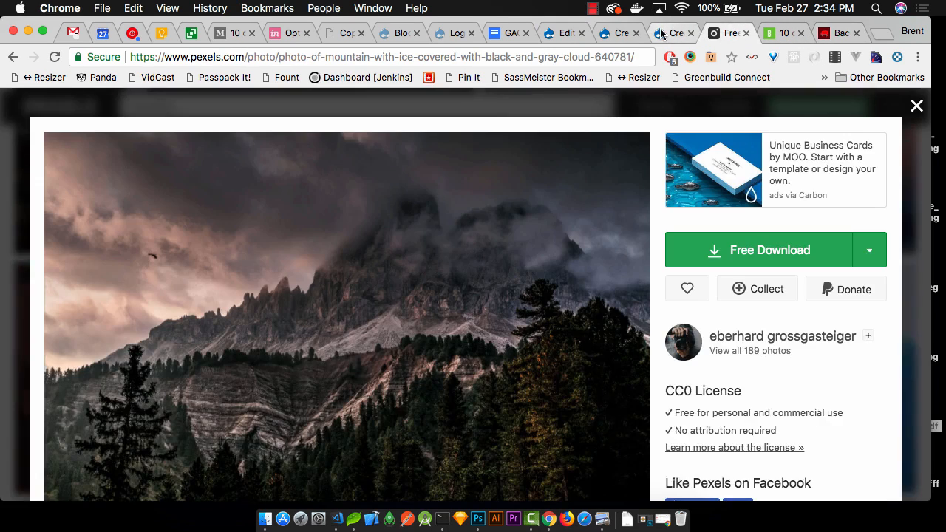
pyautogui.click(661, 31)
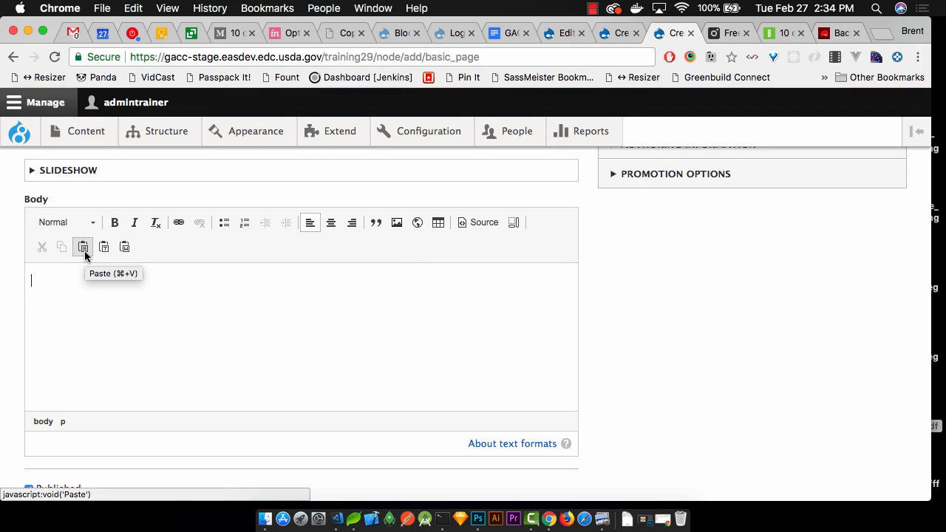
# - Try the Body editor's Paste, Paste as plain text and Paste from Word commands, and dismiss the notices
pyautogui.click(84, 250)
pyautogui.click(103, 248)
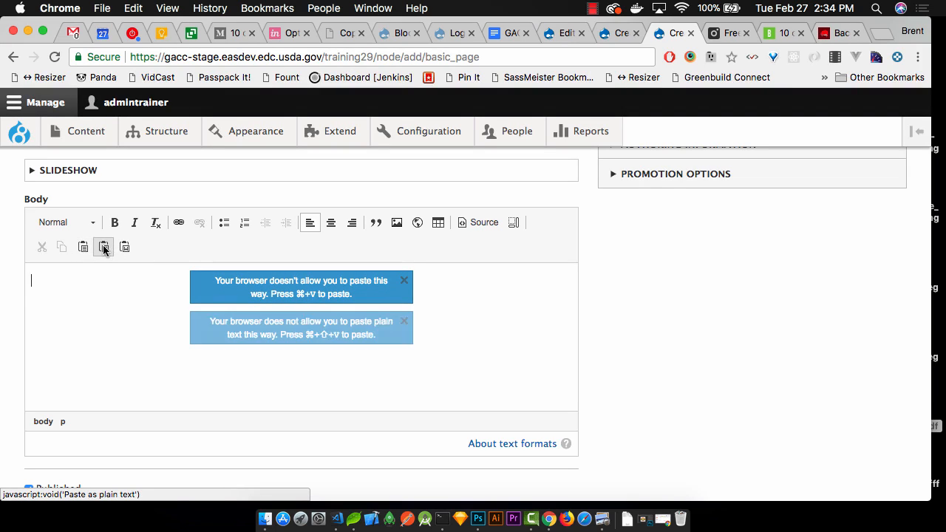
pyautogui.click(124, 247)
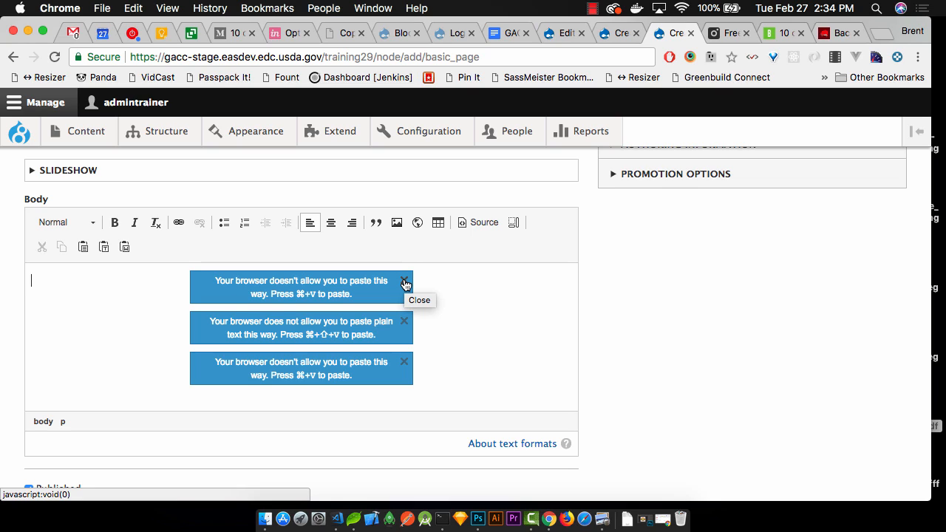
pyautogui.click(404, 284)
pyautogui.click(404, 284)
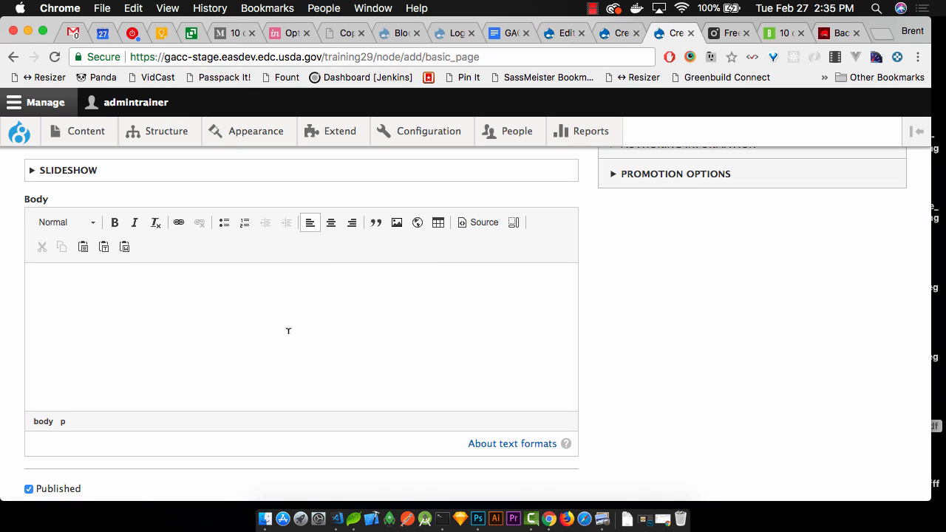
# - Try pasting the copied Bacon Ipsum text with its source formatting into the Body, and clear the editor
pyautogui.press('super+v')
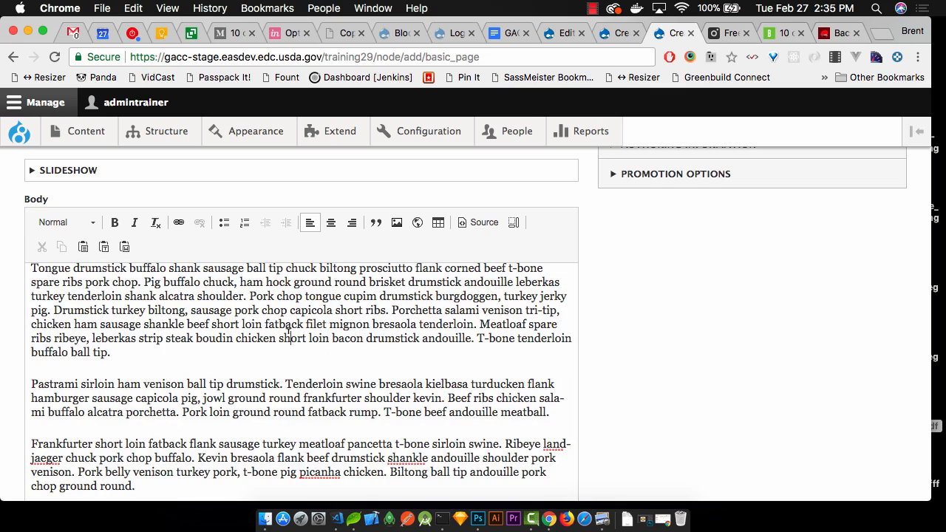
pyautogui.press('super+a')
pyautogui.press('super+v')
pyautogui.scroll(1, 287, 314)
pyautogui.scroll(-5, 287, 314)
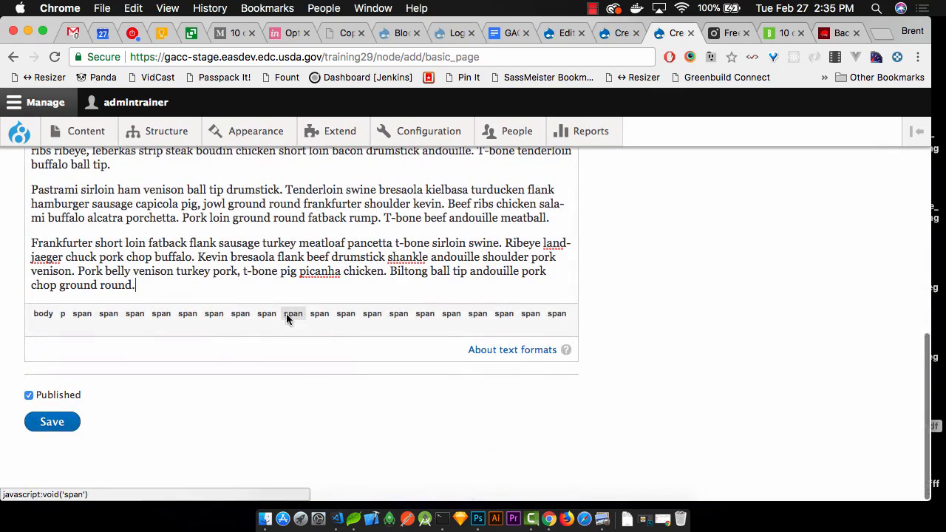
pyautogui.press('super+a')
pyautogui.scroll(3, 288, 233)
pyautogui.scroll(3, 288, 232)
pyautogui.press('BackSpace')
pyautogui.scroll(5, 288, 233)
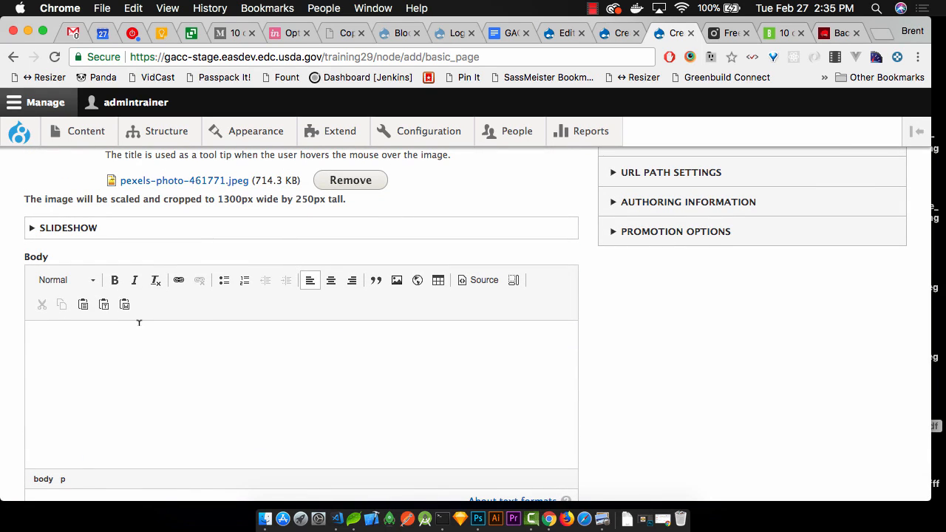
# - Paste the copied Bacon Ipsum paragraphs into the empty Body editor as plain text
pyautogui.press('super+v')
pyautogui.scroll(10, 139, 340)
pyautogui.scroll(-6, 152, 354)
pyautogui.scroll(-10, 153, 349)
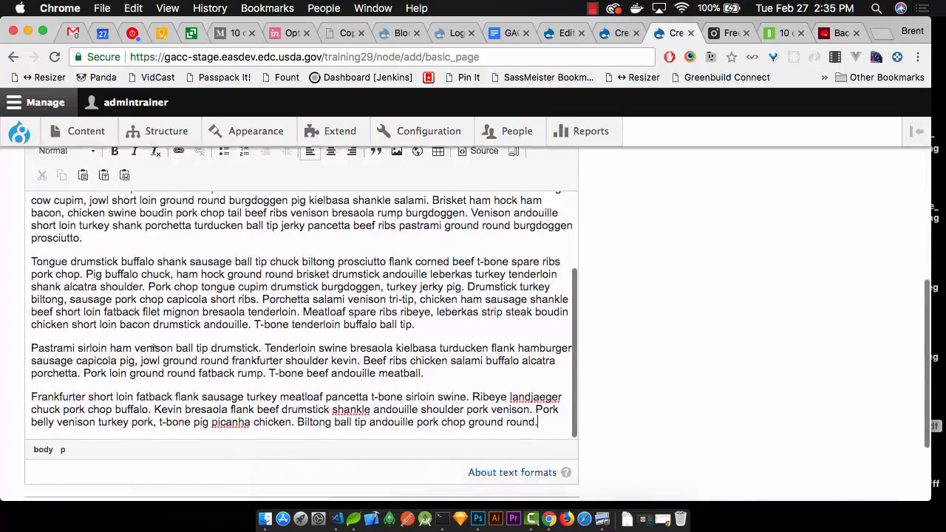
pyautogui.scroll(5, 153, 349)
pyautogui.scroll(1, 150, 318)
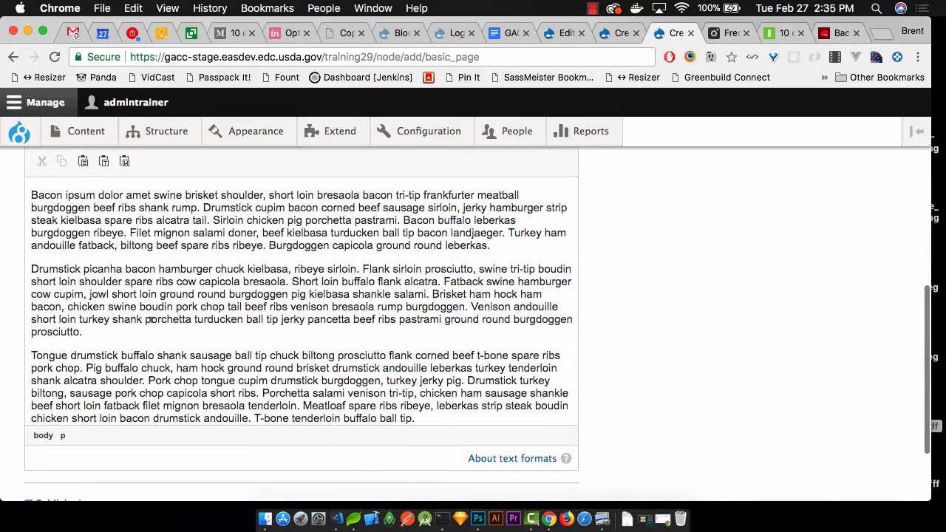
pyautogui.scroll(4, 152, 318)
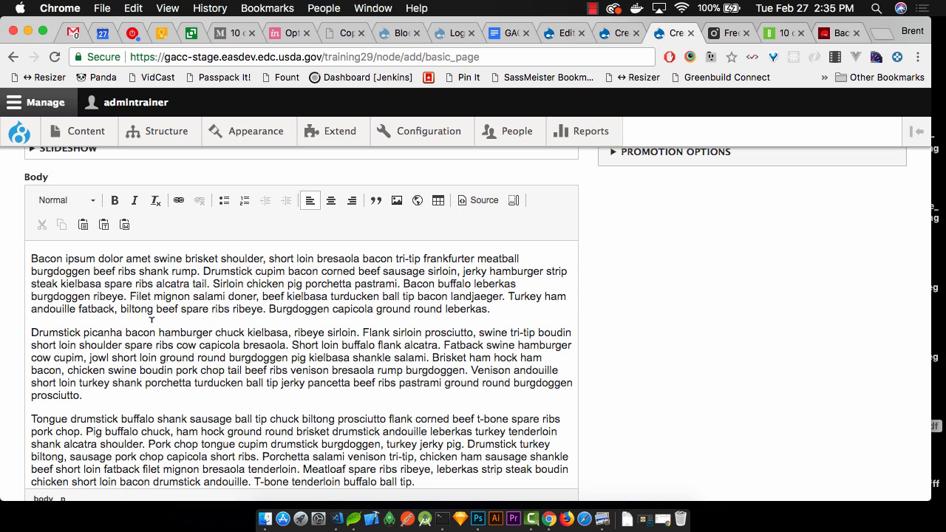
# - Examine the Body's HTML source for its paragraph markup, and return to the formatted view to review the text
pyautogui.click(476, 201)
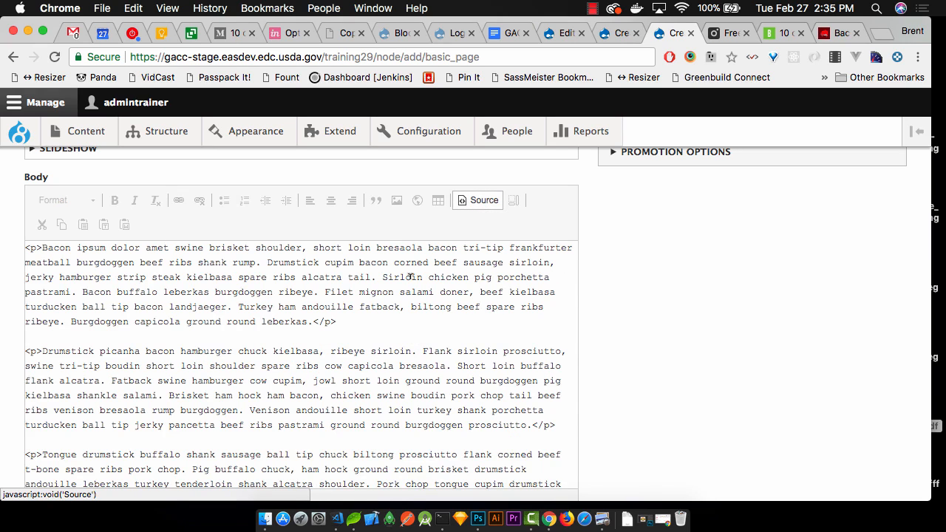
pyautogui.scroll(-5, 405, 276)
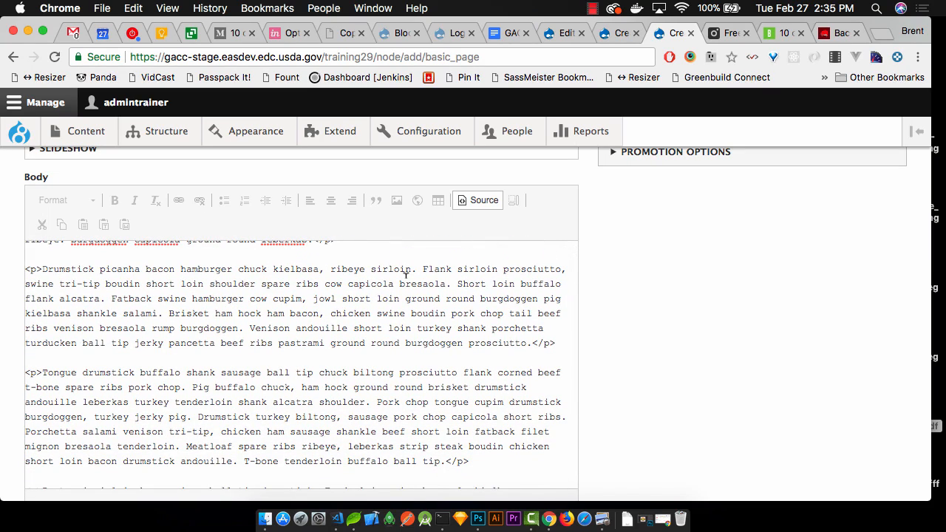
pyautogui.scroll(-10, 405, 276)
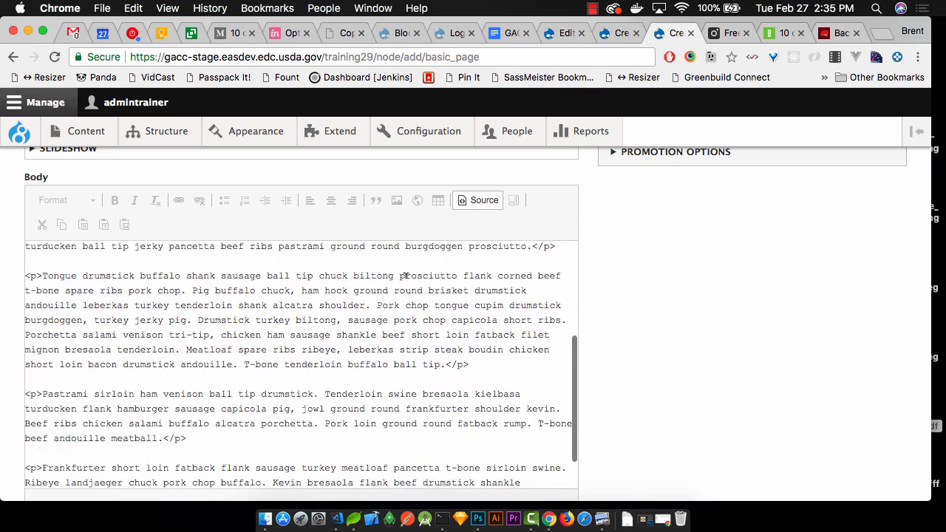
pyautogui.scroll(10, 405, 275)
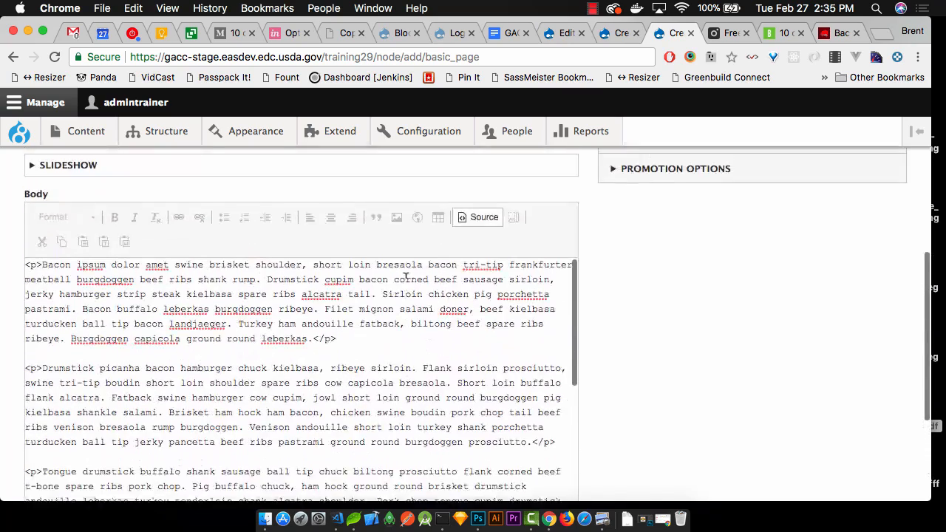
pyautogui.click(482, 231)
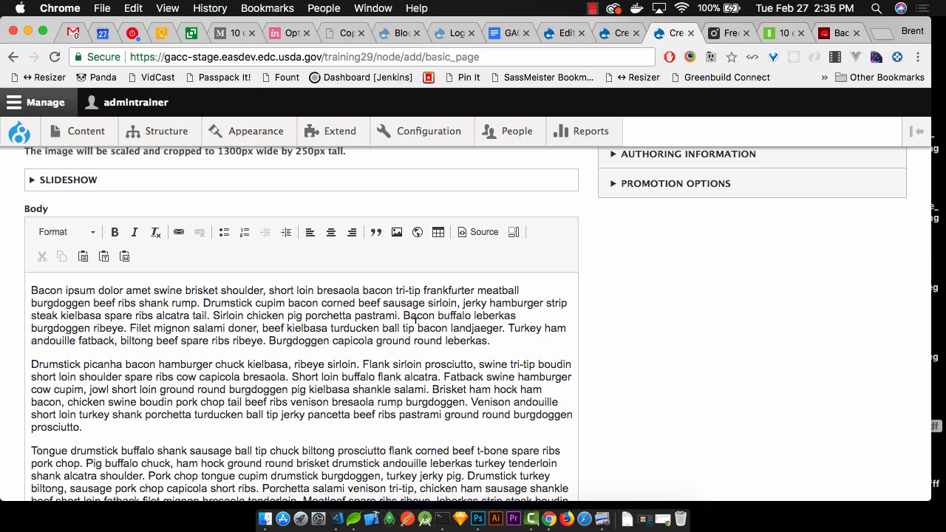
pyautogui.scroll(-10, 414, 319)
pyautogui.scroll(10, 414, 319)
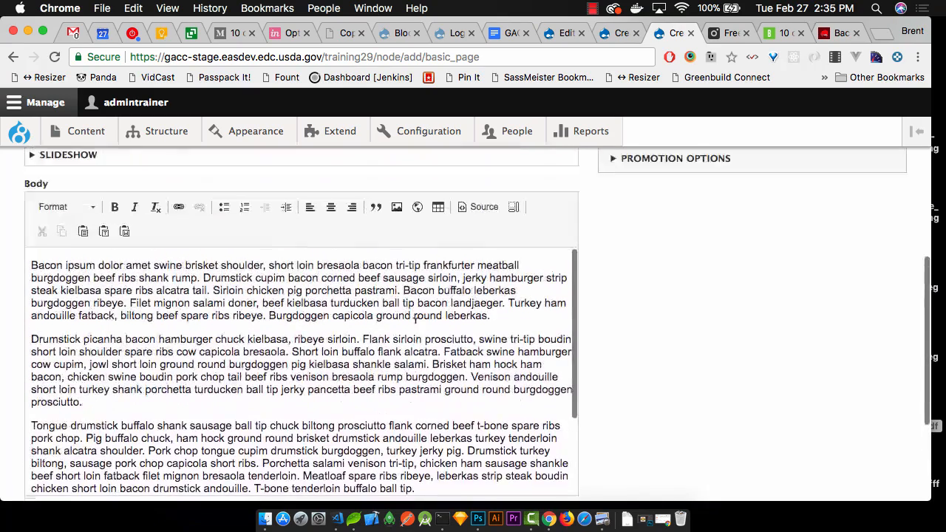
pyautogui.scroll(3, 739, 307)
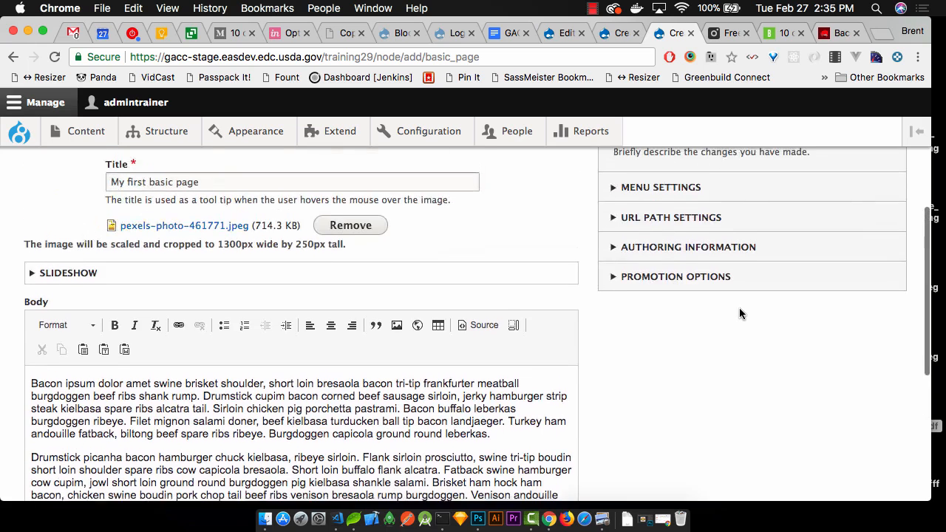
# - Open the page's menu settings and enable a menu link for the page
pyautogui.scroll(3, 740, 309)
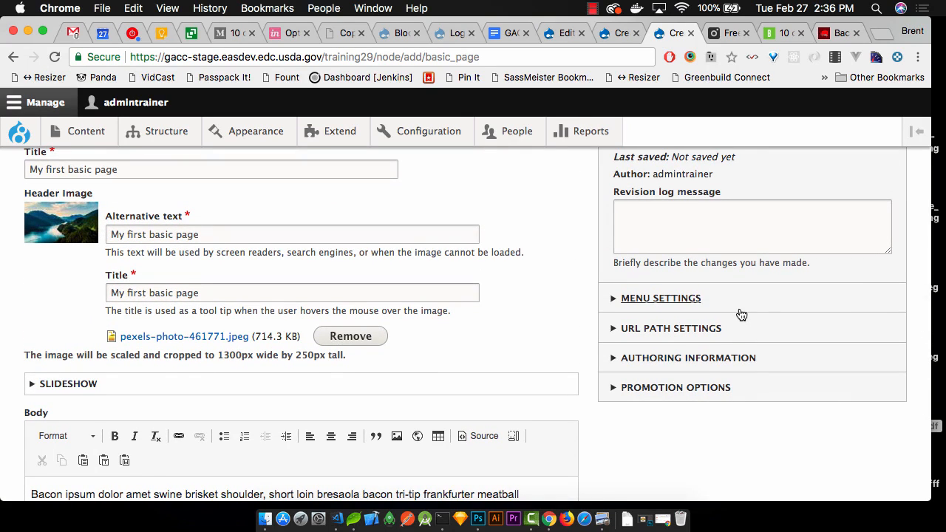
pyautogui.scroll(2, 740, 316)
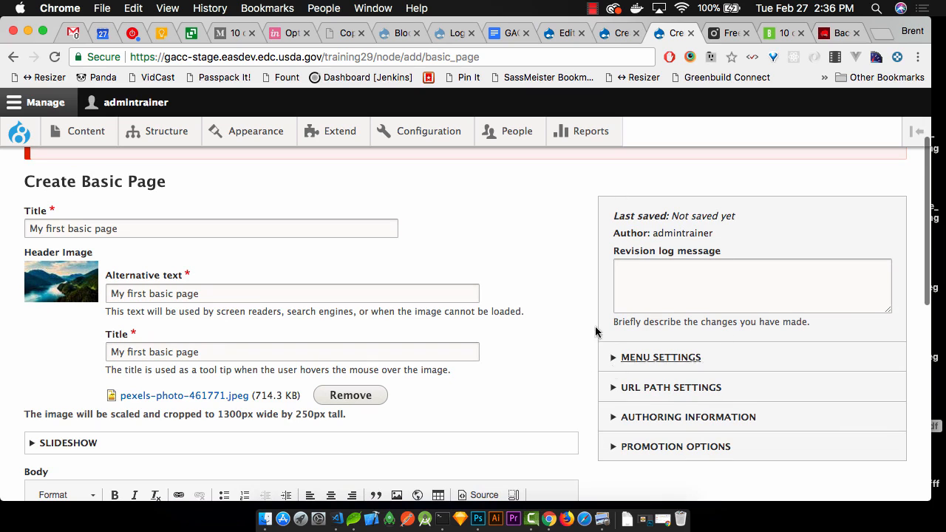
pyautogui.click(675, 360)
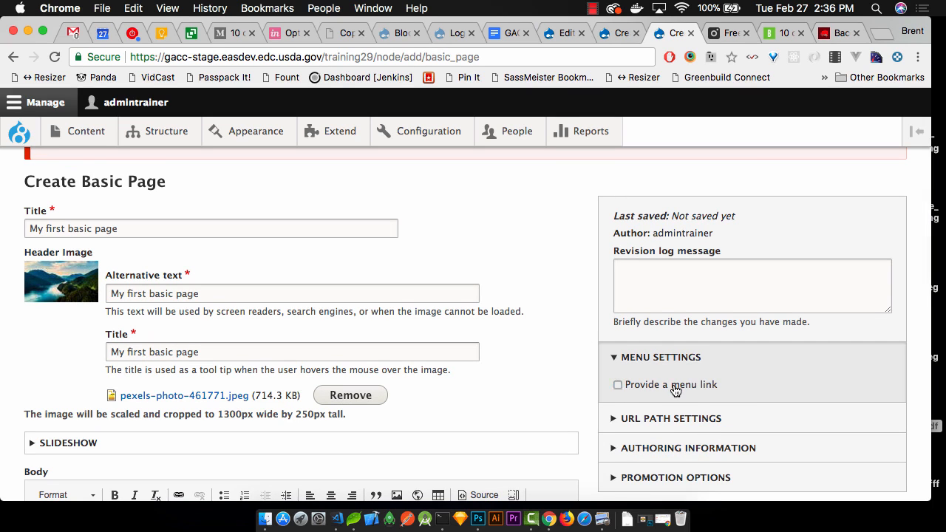
pyautogui.click(675, 390)
pyautogui.scroll(-5, 763, 251)
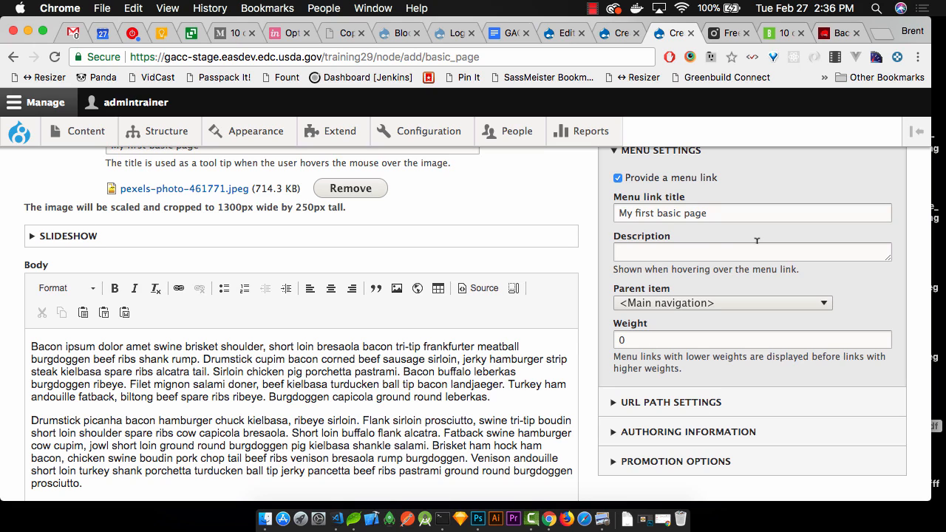
# - Copy the menu link title "My first basic page" into the menu link's Description
pyautogui.click(701, 250)
pyautogui.tripleClick(714, 204)
pyautogui.press('super+c')
pyautogui.click(691, 252)
pyautogui.press('super+v')
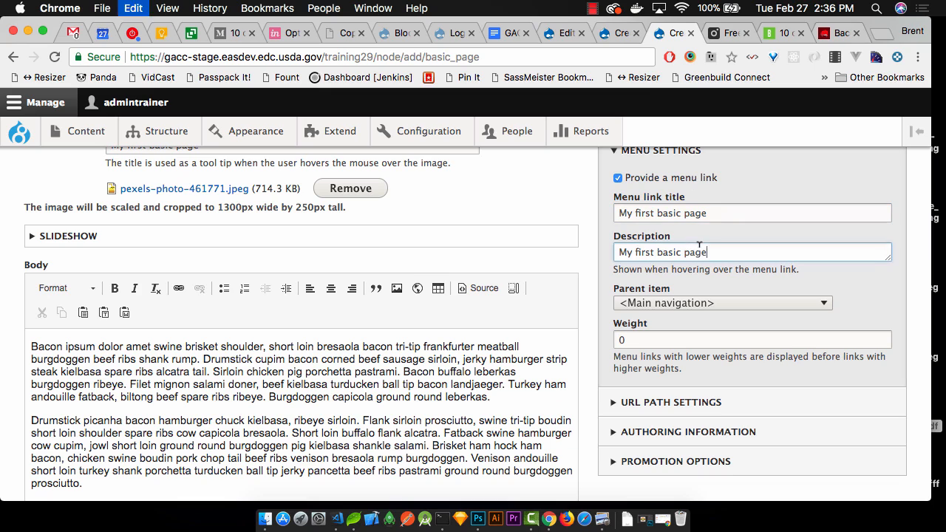
# - Change the menu link title to "Short Link"
pyautogui.tripleClick(658, 212)
pyautogui.write('Short')
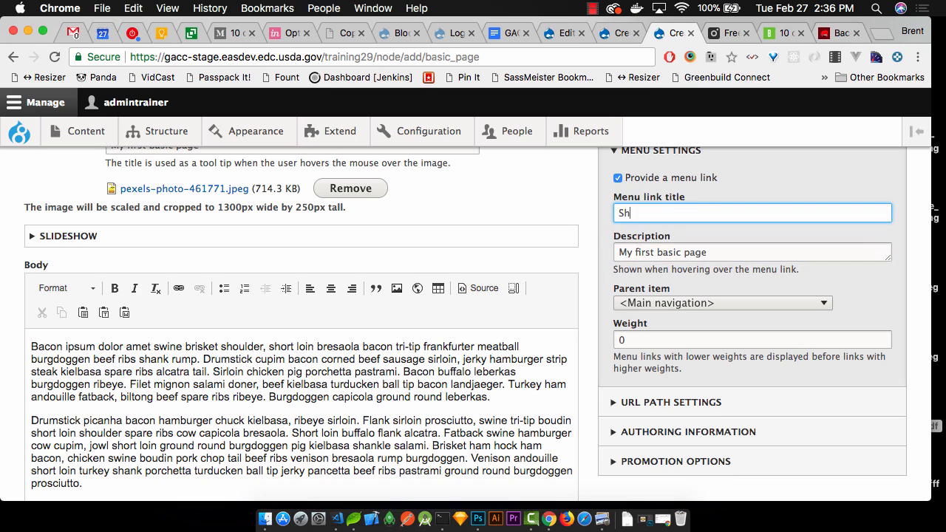
pyautogui.press('BackSpace')
pyautogui.press('BackSpace')
pyautogui.write('rt Link')
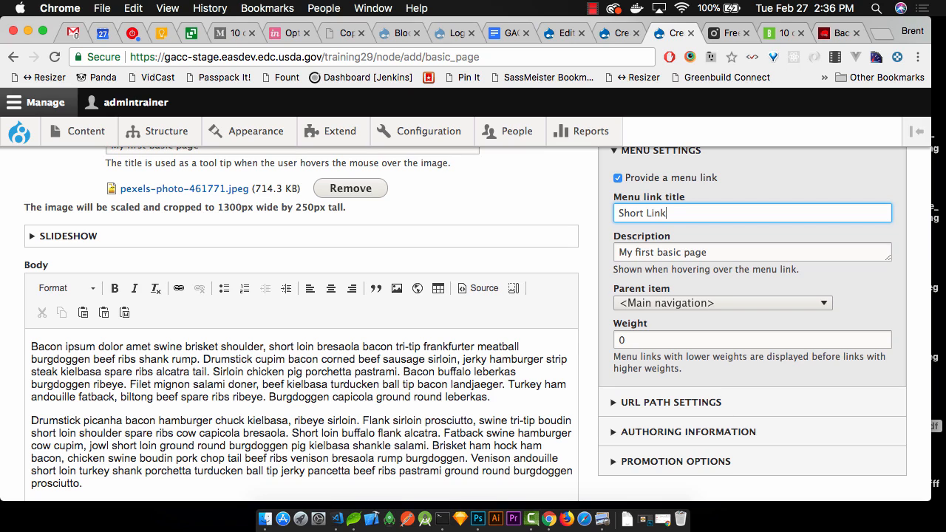
# - Review the available parent items, and examine the main navigation on the site's home page in a new browser tab
pyautogui.click(670, 305)
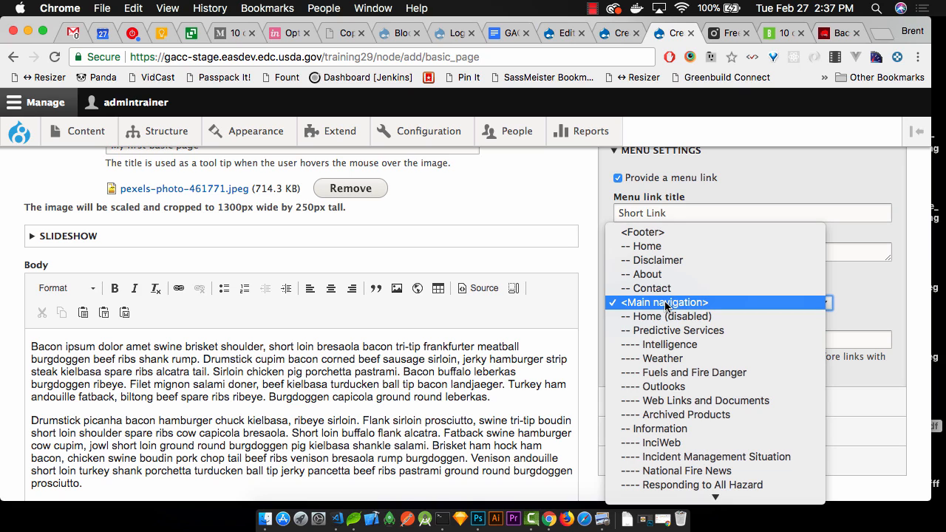
pyautogui.click(886, 263)
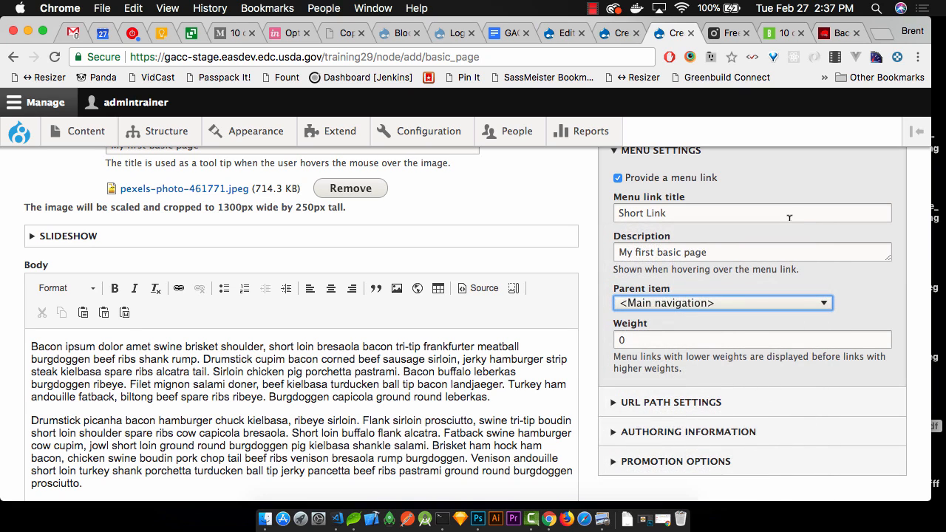
pyautogui.moveTo(18, 133)
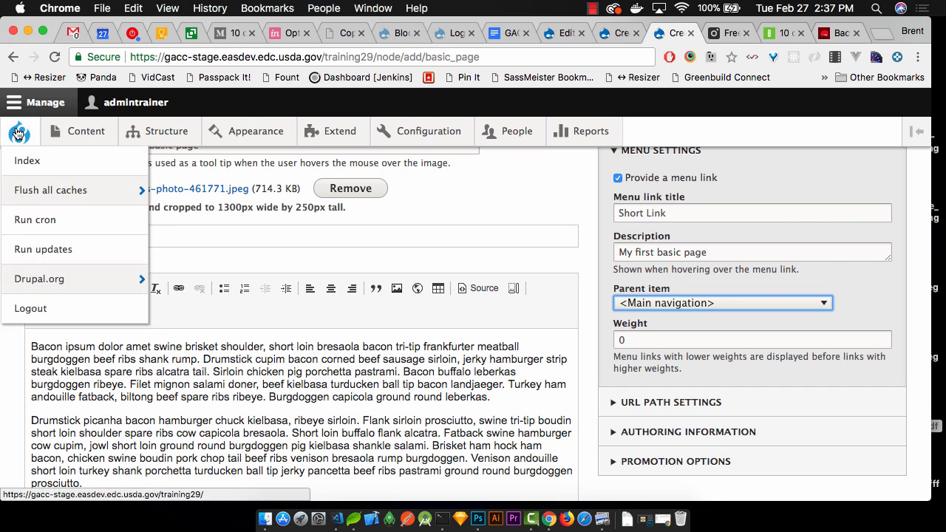
pyautogui.keyDown('super'); pyautogui.click(18, 131); pyautogui.keyUp('super')
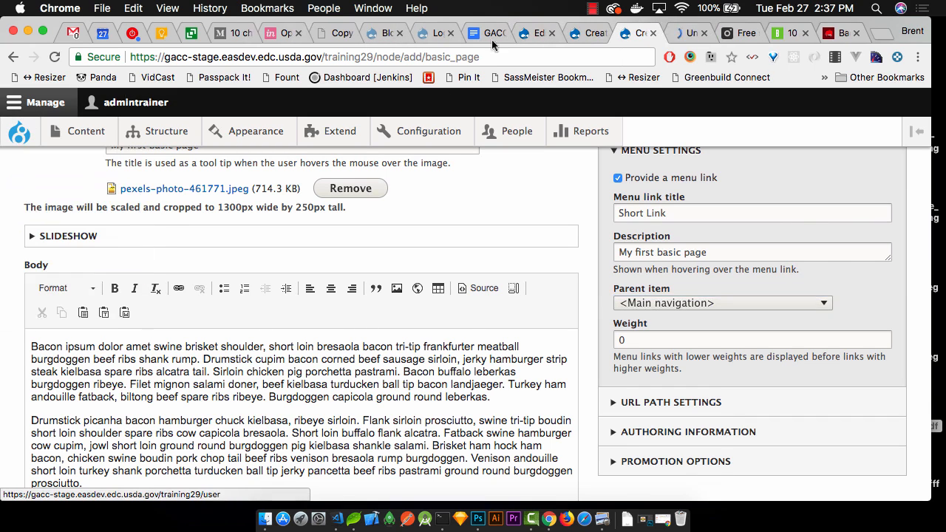
pyautogui.click(689, 33)
pyautogui.moveTo(414, 190)
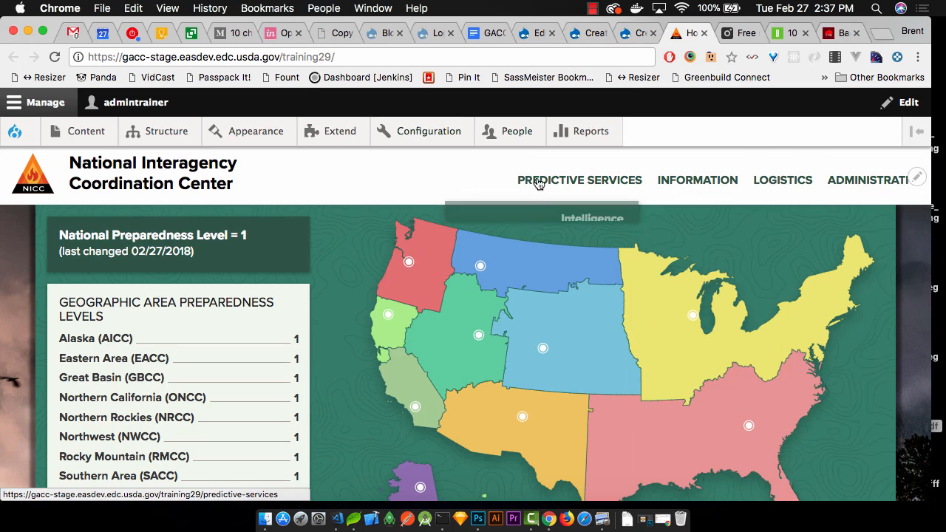
pyautogui.moveTo(533, 185)
# - Return to the Basic Page form and set the menu link's parent item to Predictive Services
pyautogui.click(627, 32)
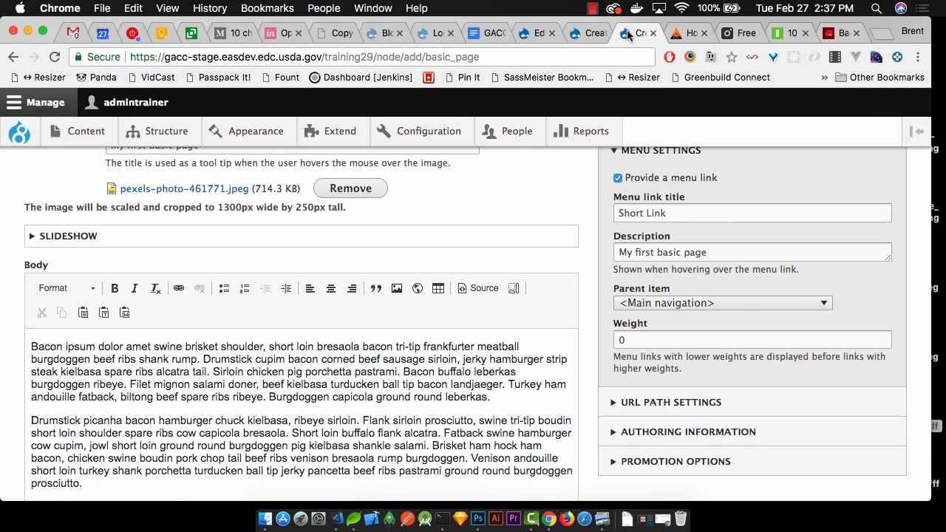
pyautogui.click(689, 303)
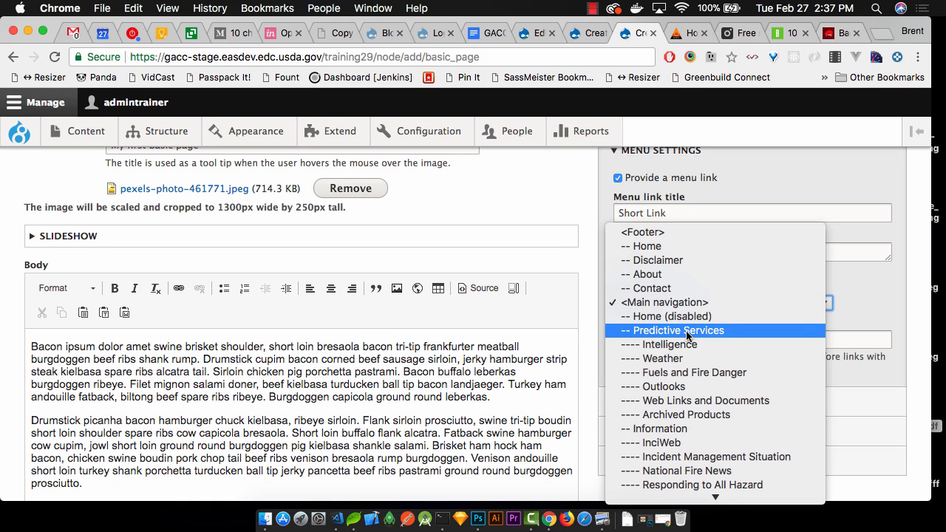
pyautogui.click(687, 334)
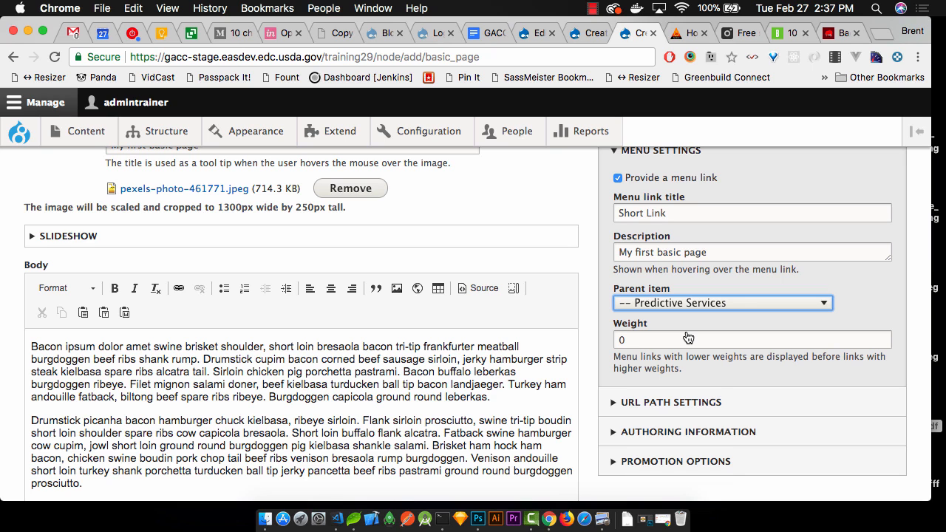
# - Expand the URL path settings and review them alongside the page title and menu settings
pyautogui.scroll(-2, 687, 338)
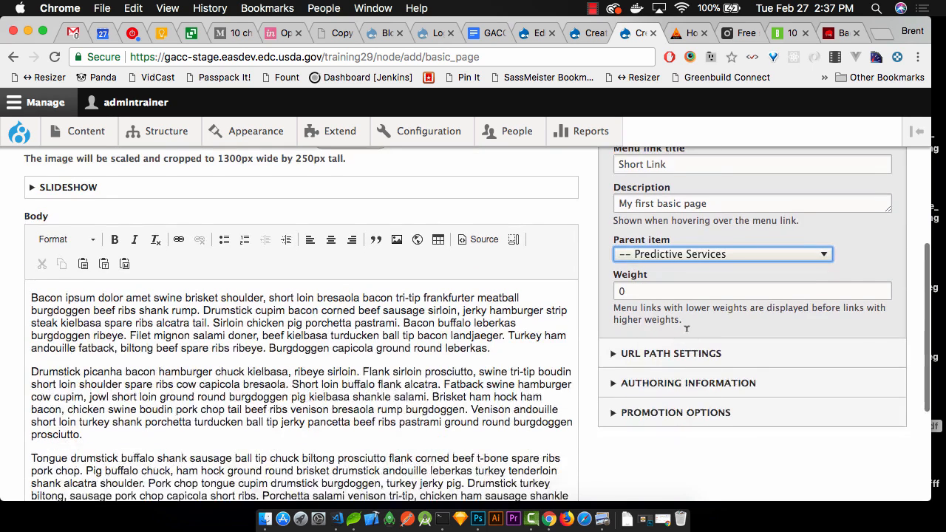
pyautogui.scroll(-1, 688, 342)
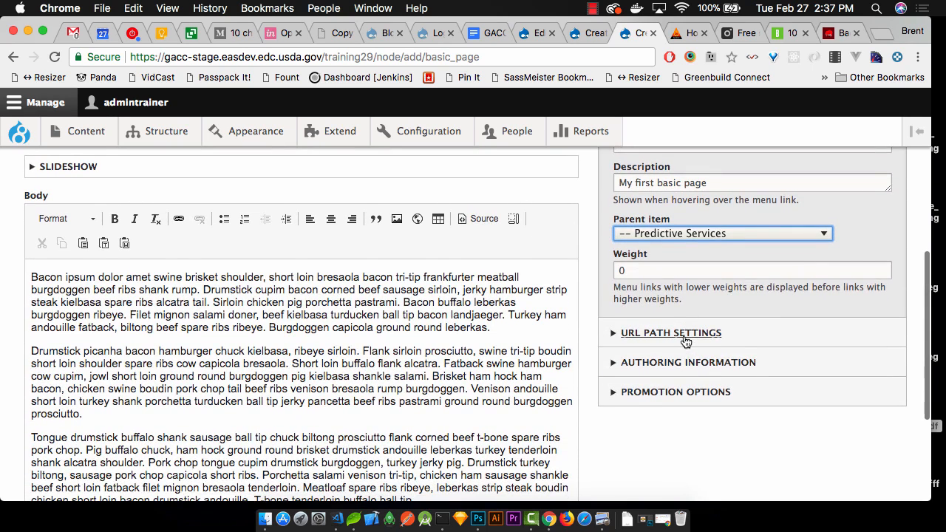
pyautogui.click(686, 339)
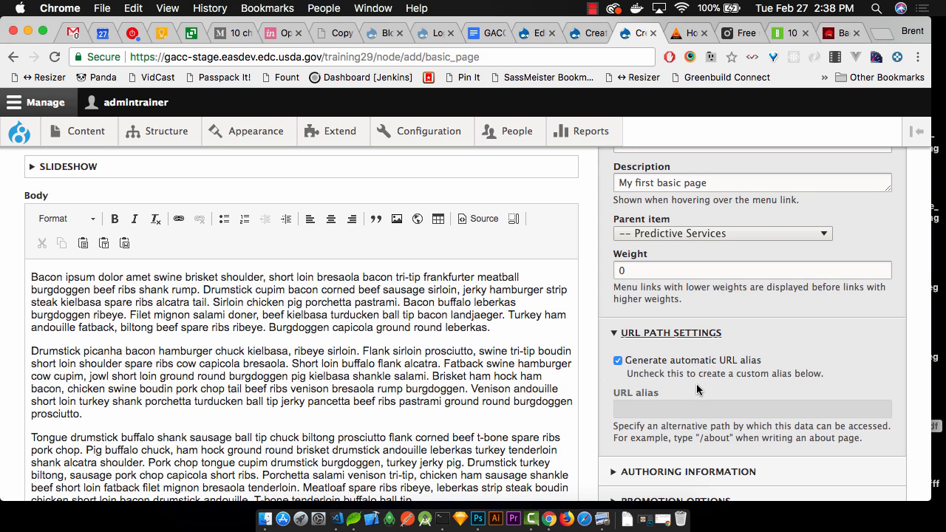
pyautogui.scroll(3, 359, 309)
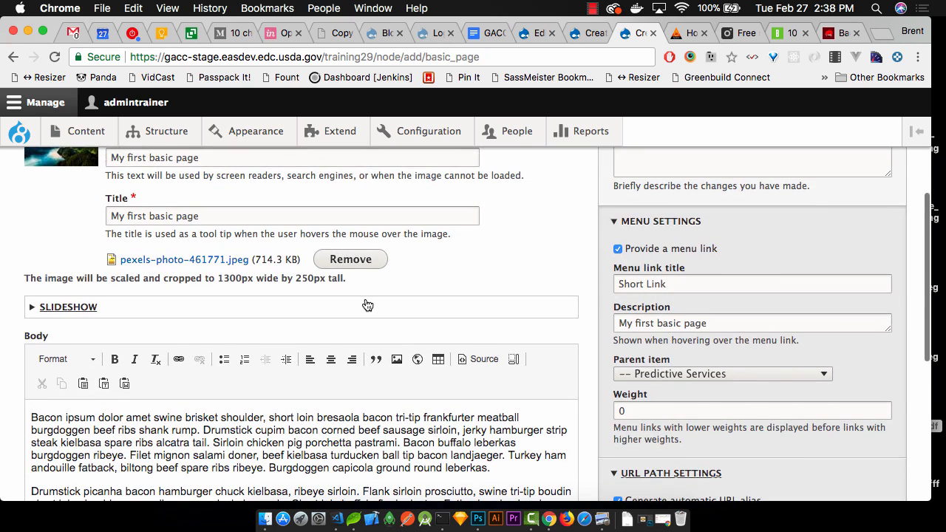
pyautogui.scroll(-1, 367, 306)
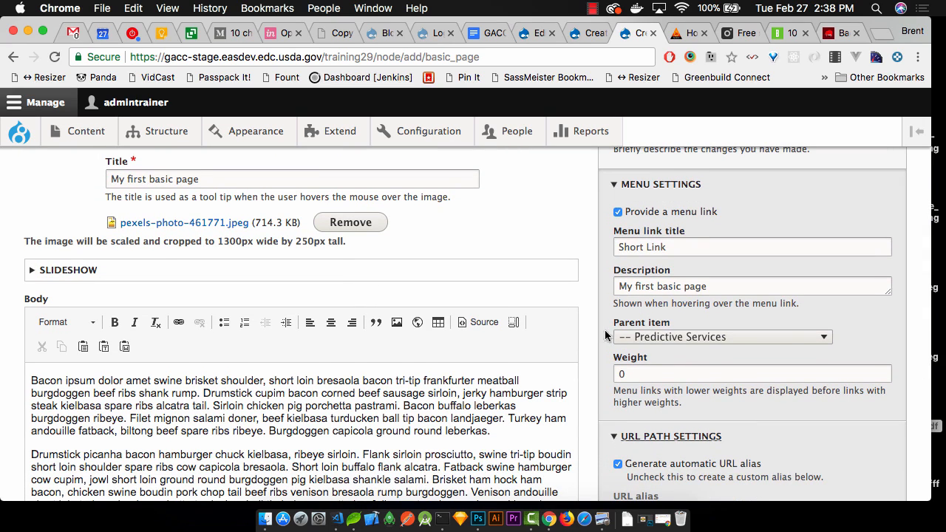
pyautogui.scroll(-3, 883, 374)
# - Turn off automatic URL alias generation and enter the custom URL alias "short-link"
pyautogui.click(677, 362)
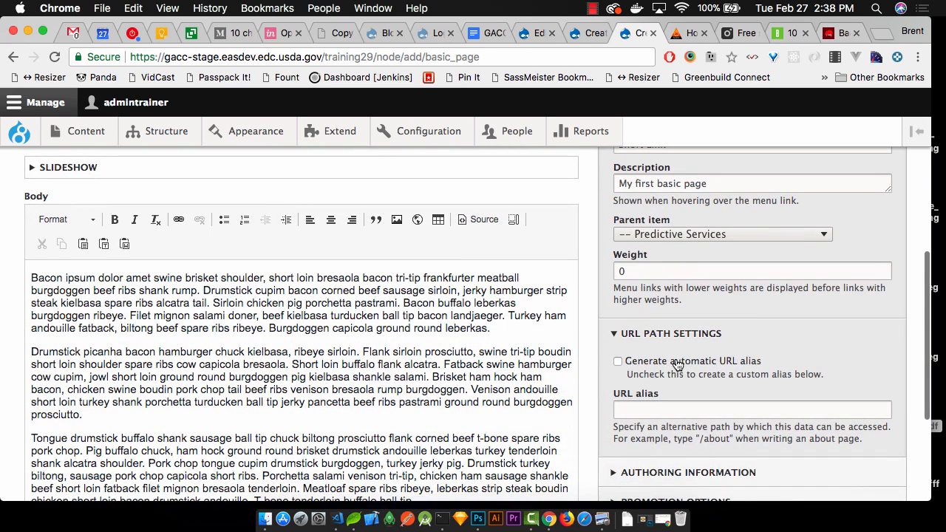
pyautogui.click(643, 409)
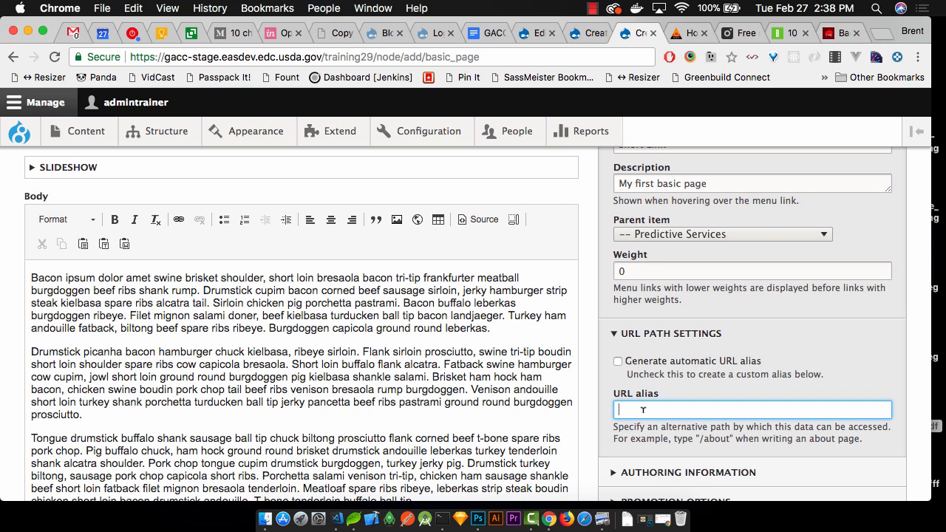
pyautogui.scroll(2, 643, 409)
pyautogui.scroll(-1, 643, 410)
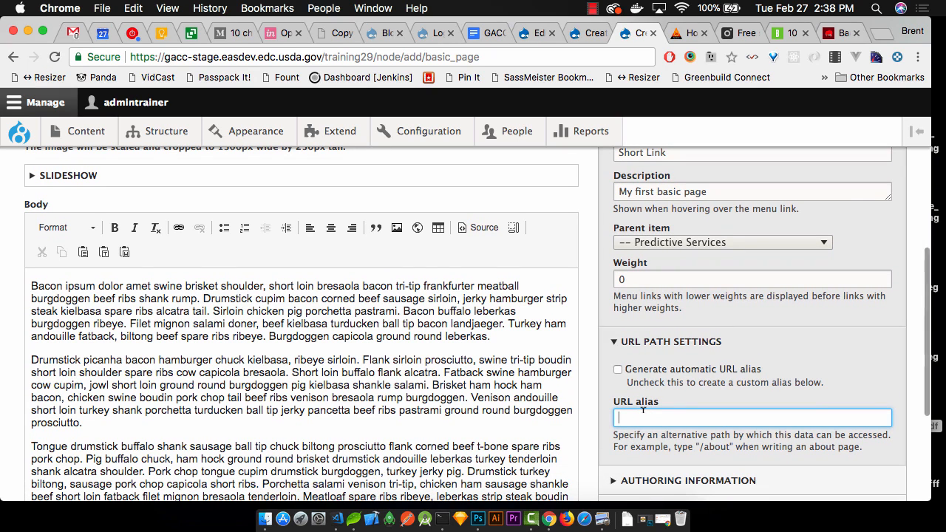
pyautogui.scroll(1, 643, 410)
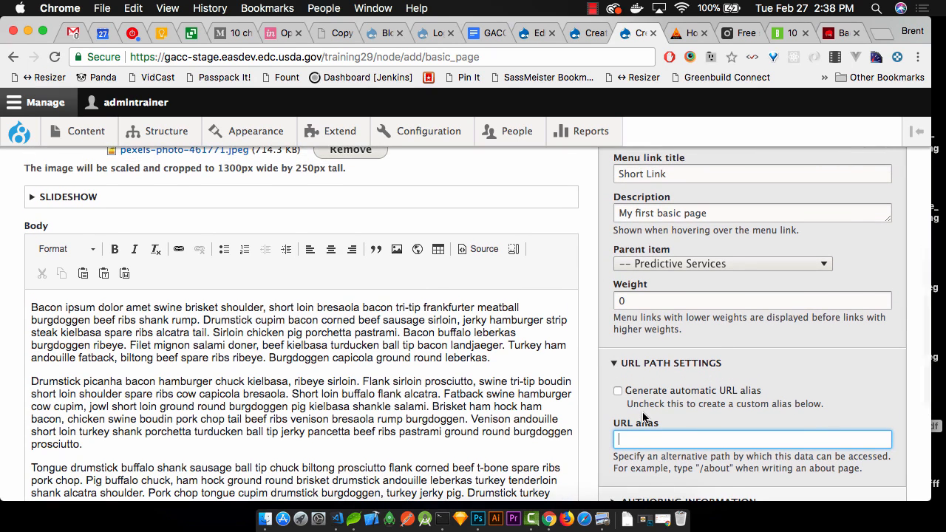
pyautogui.write('short-link')
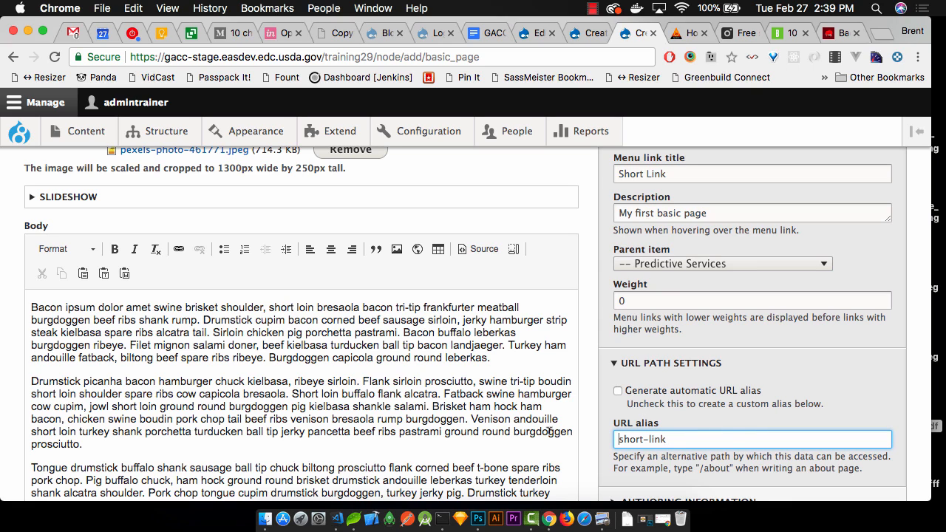
# - Clear the custom URL alias and turn automatic URL alias generation back on
pyautogui.press('super+a')
pyautogui.press('BackSpace')
pyautogui.scroll(-3, 429, 425)
pyautogui.click(637, 391)
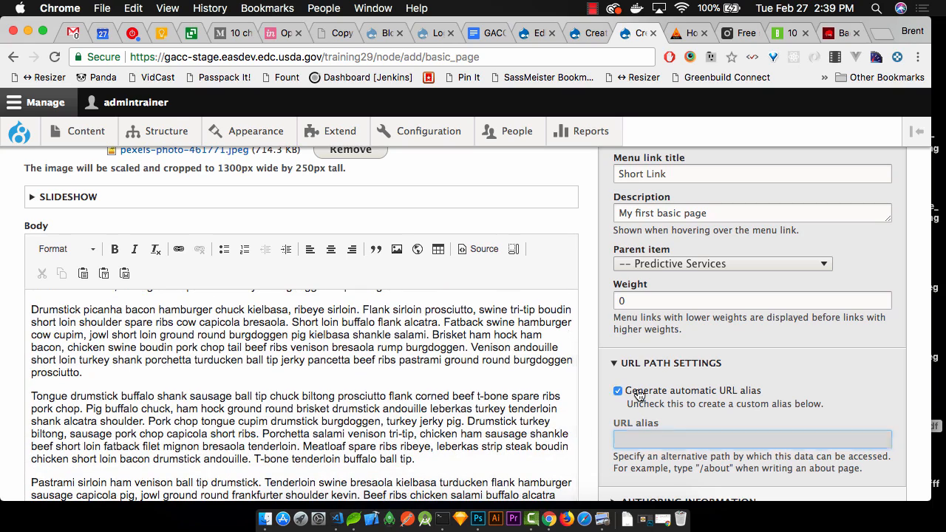
# - Collapse the URL path settings, and examine the authoring information and promotion options before collapsing them too
pyautogui.scroll(-2, 639, 396)
pyautogui.scroll(-3, 640, 396)
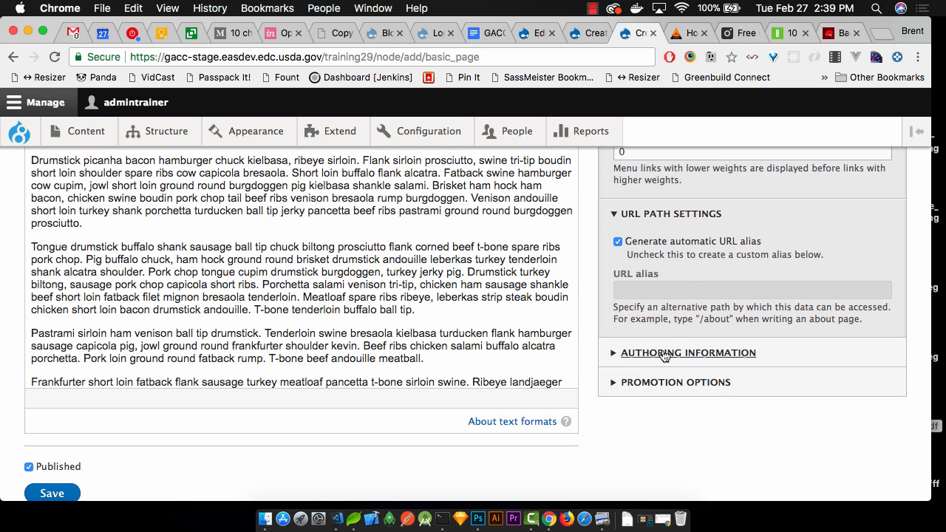
pyautogui.click(673, 217)
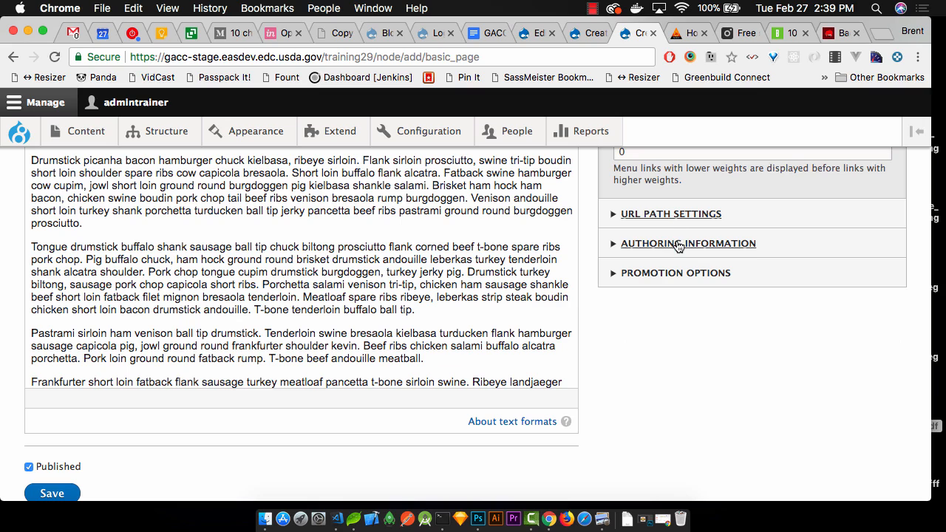
pyautogui.click(679, 244)
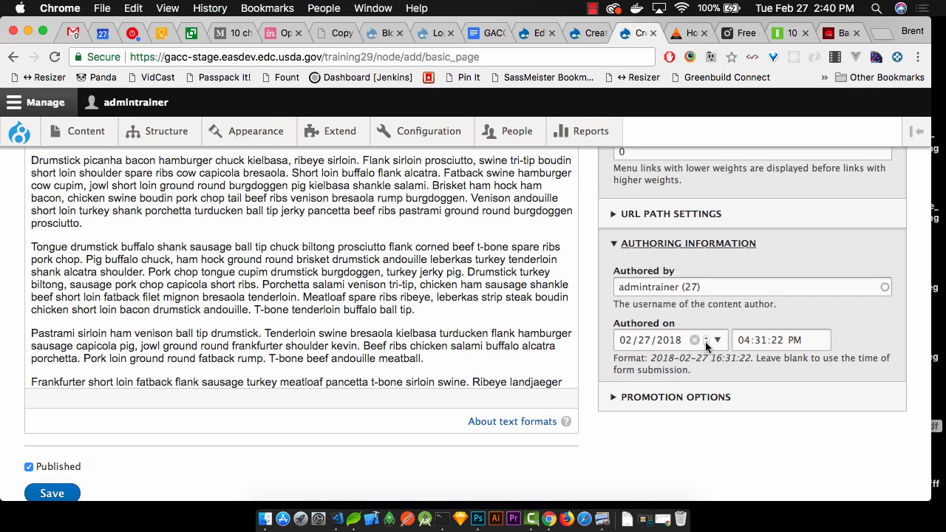
pyautogui.click(697, 403)
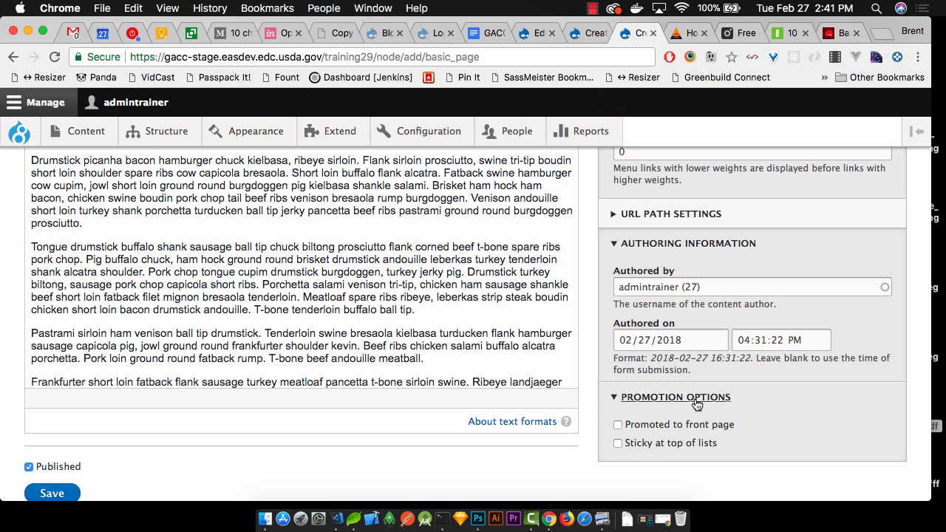
pyautogui.click(674, 252)
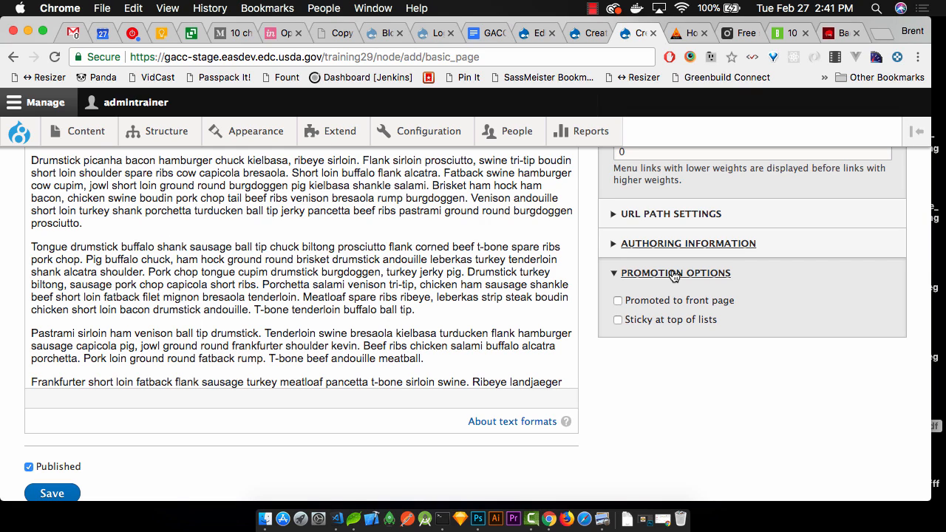
pyautogui.click(674, 273)
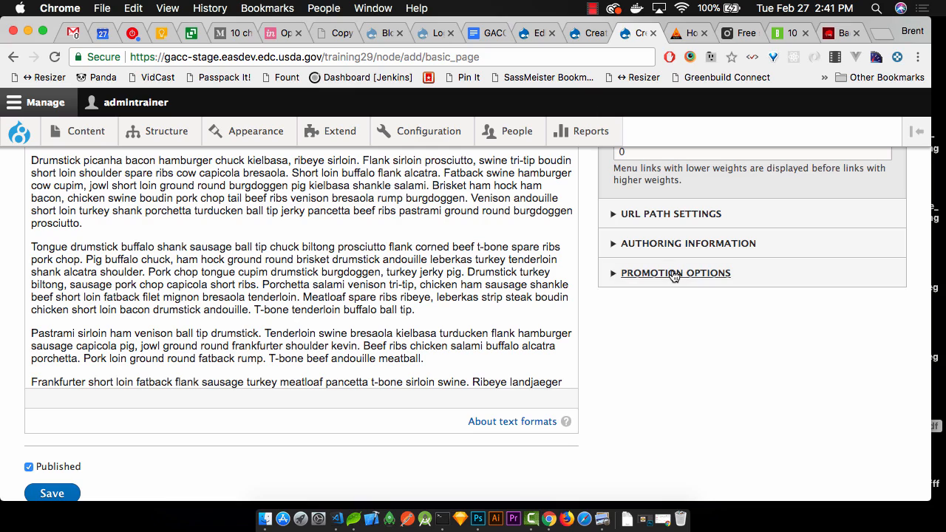
pyautogui.scroll(5, 676, 288)
pyautogui.scroll(4, 695, 337)
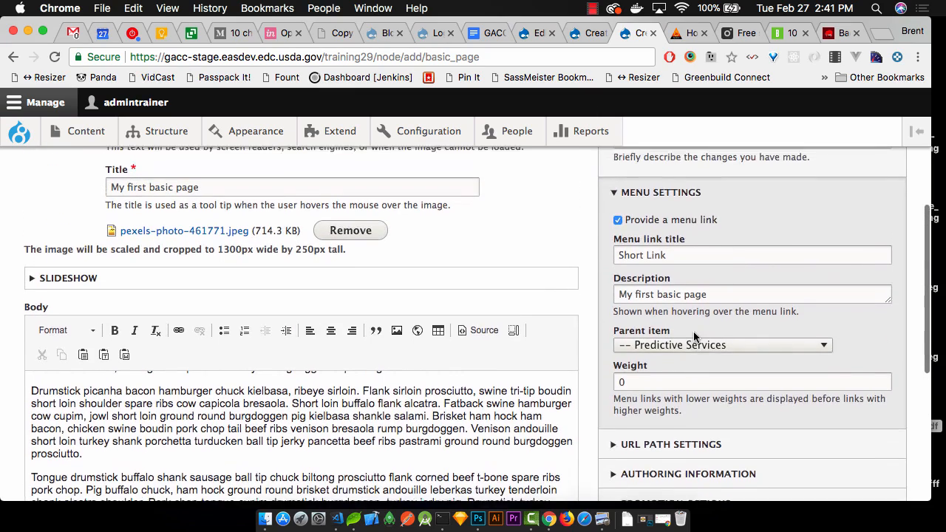
pyautogui.scroll(-3, 695, 337)
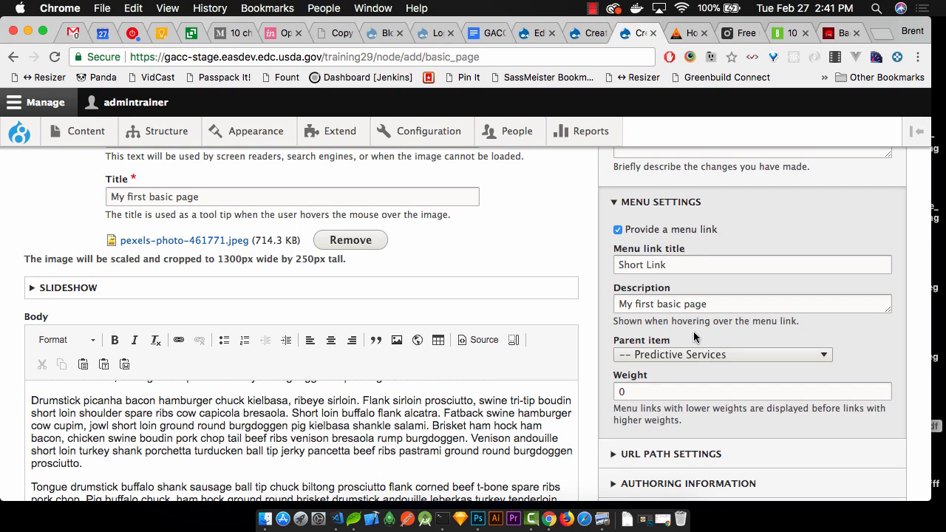
pyautogui.scroll(-3, 693, 338)
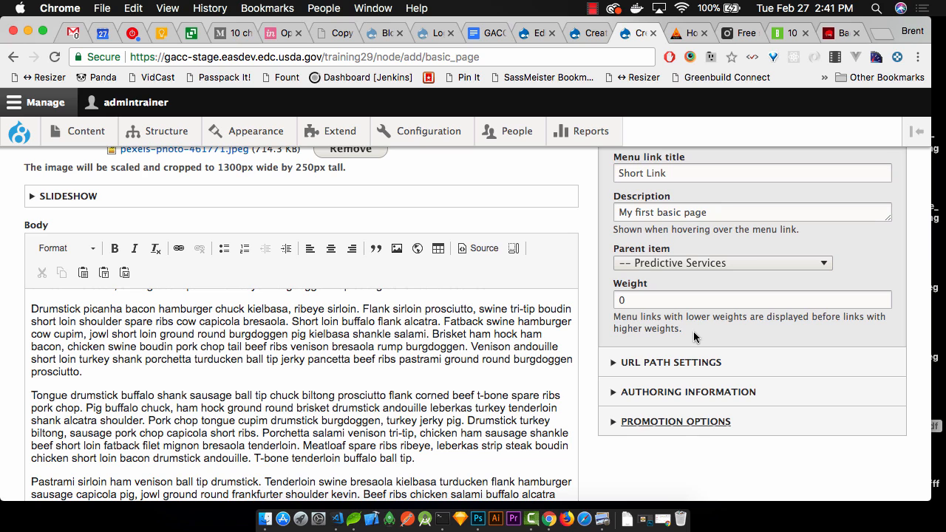
# - Save the basic page as published, and review its header image and the Predictive Services submenu
pyautogui.scroll(-1, 693, 337)
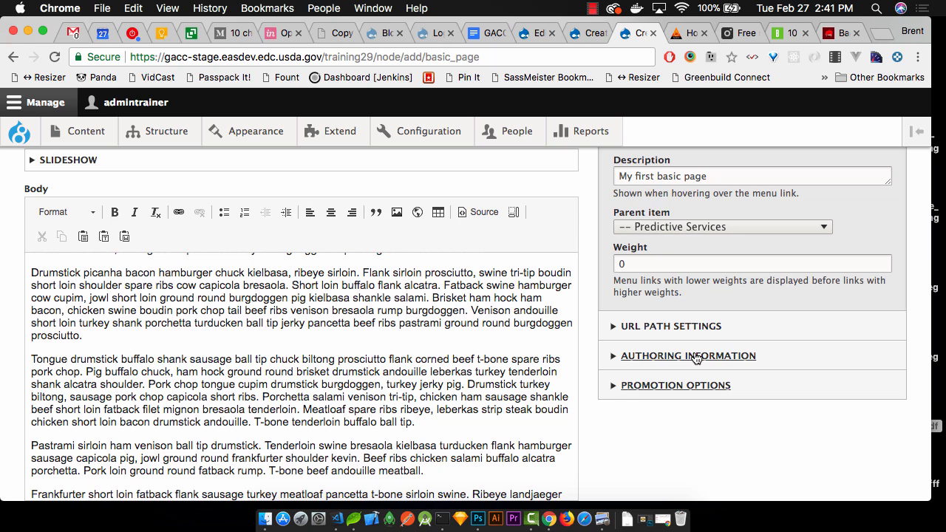
pyautogui.scroll(-5, 695, 358)
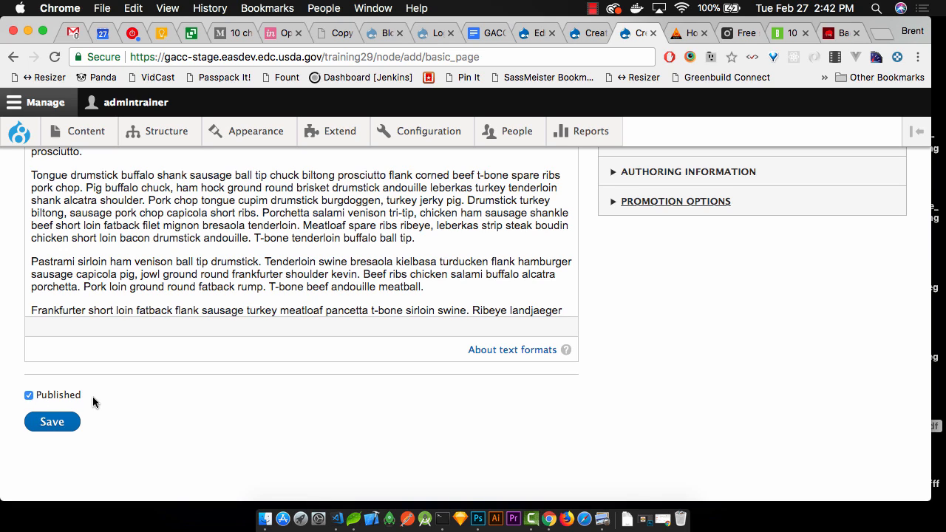
pyautogui.click(58, 423)
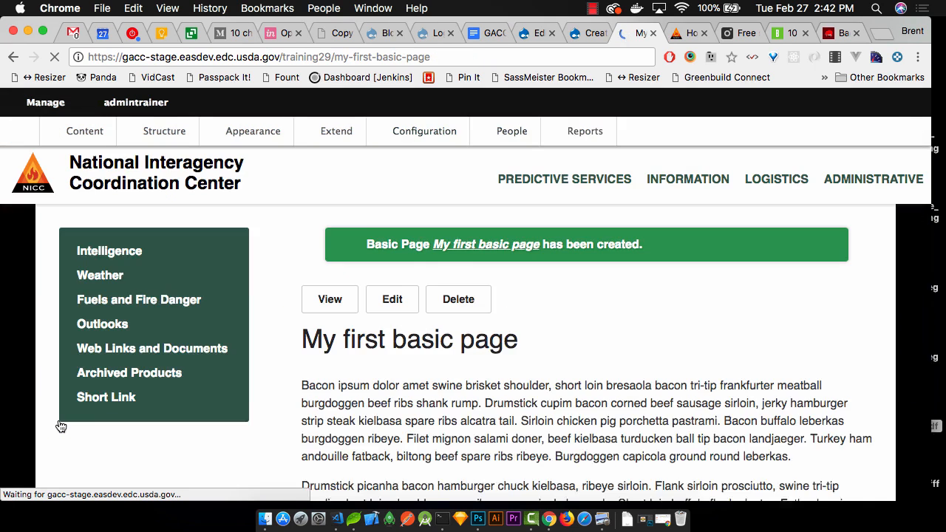
pyautogui.scroll(-3, 597, 228)
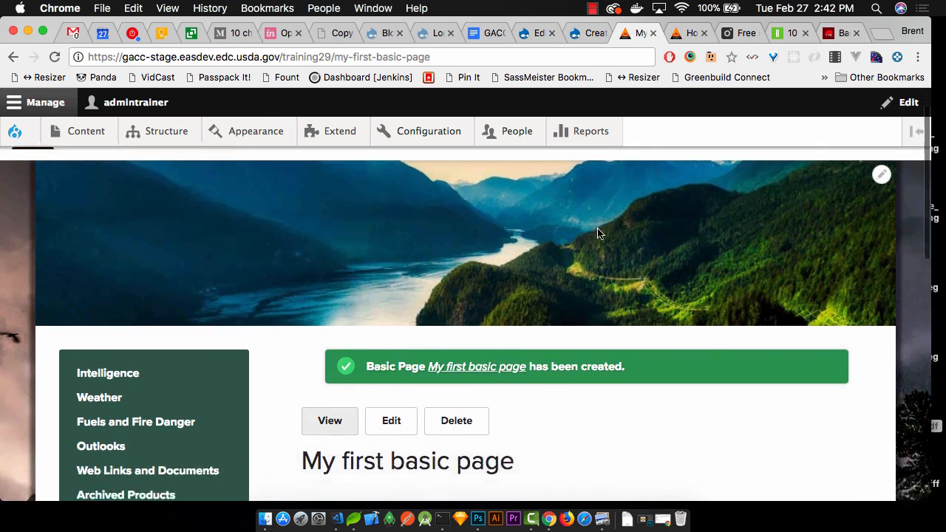
pyautogui.scroll(3, 569, 257)
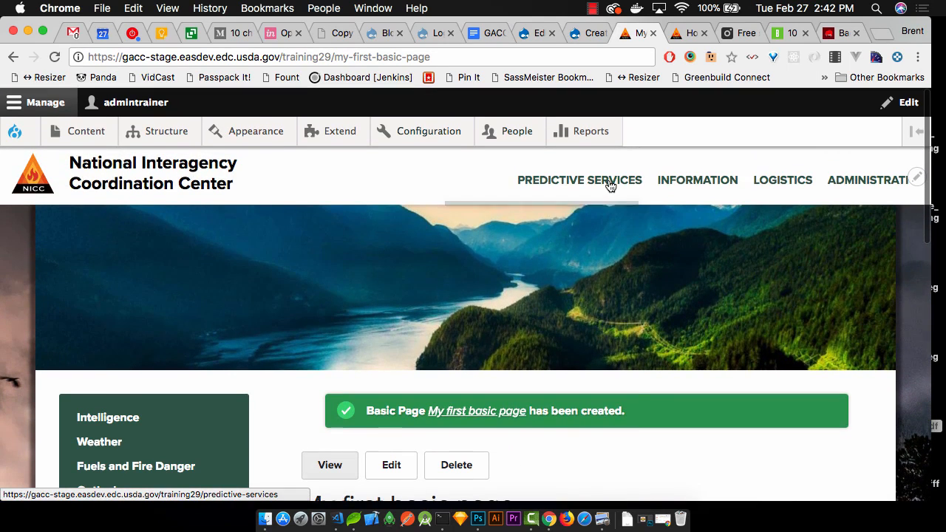
pyautogui.moveTo(608, 184)
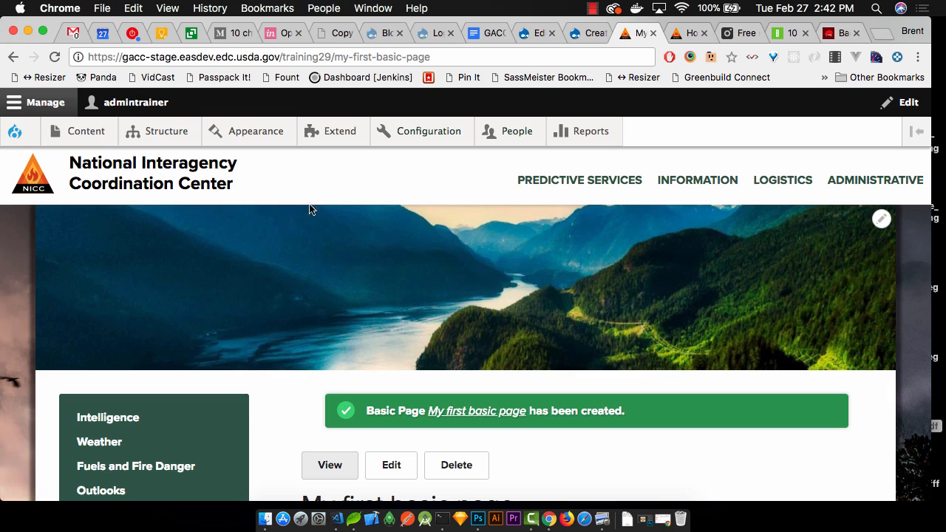
# - Open the Main navigation menu administration in a separate tab, and examine the link order under Predictive Services before closing it
pyautogui.moveTo(153, 127)
pyautogui.moveTo(189, 309)
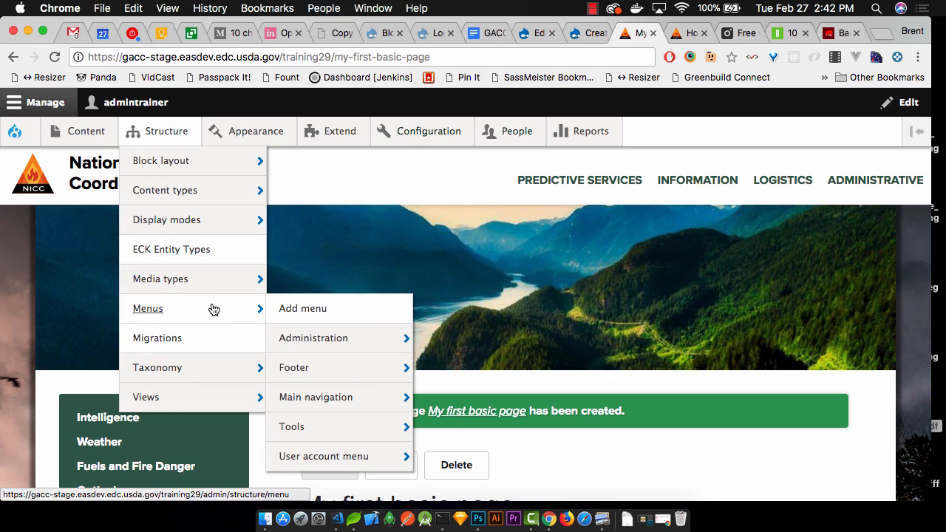
pyautogui.keyDown('super'); pyautogui.click(316, 399); pyautogui.keyUp('super')
pyautogui.click(702, 34)
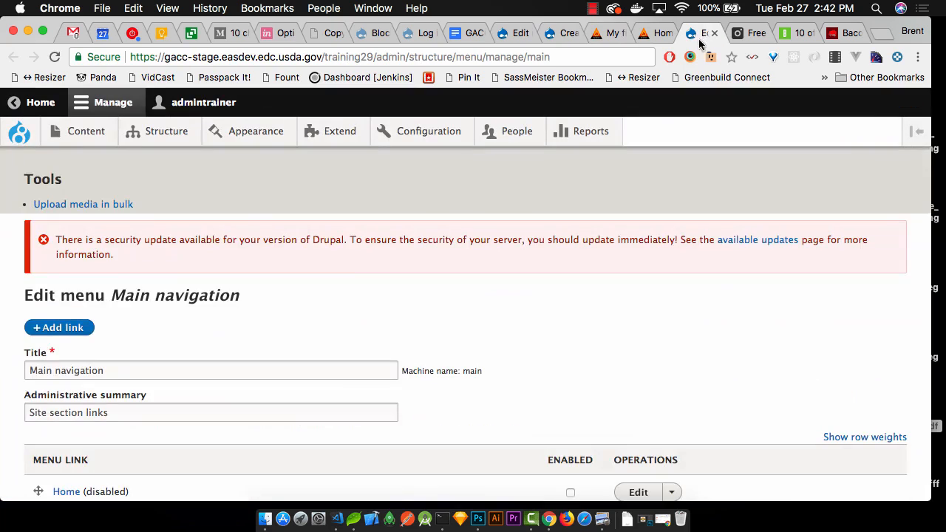
pyautogui.scroll(-15, 390, 320)
pyautogui.scroll(-2, 391, 319)
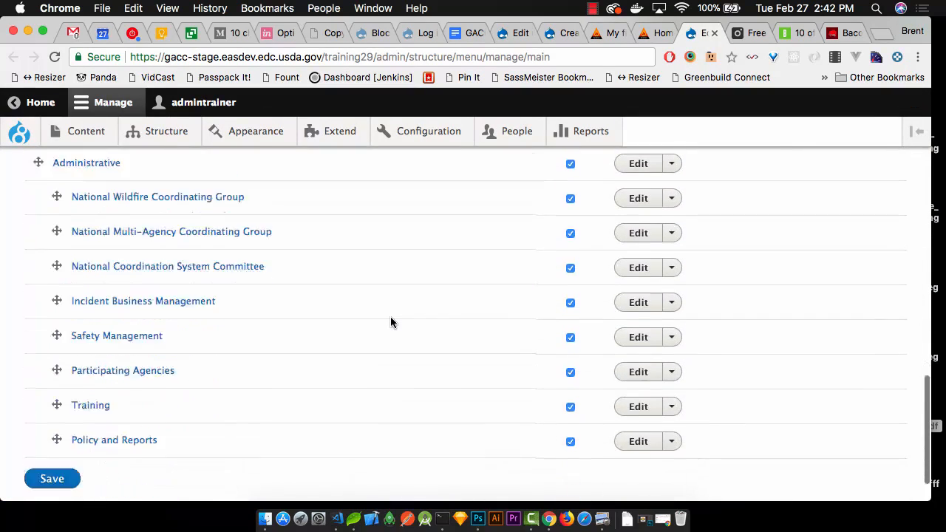
pyautogui.scroll(20, 344, 395)
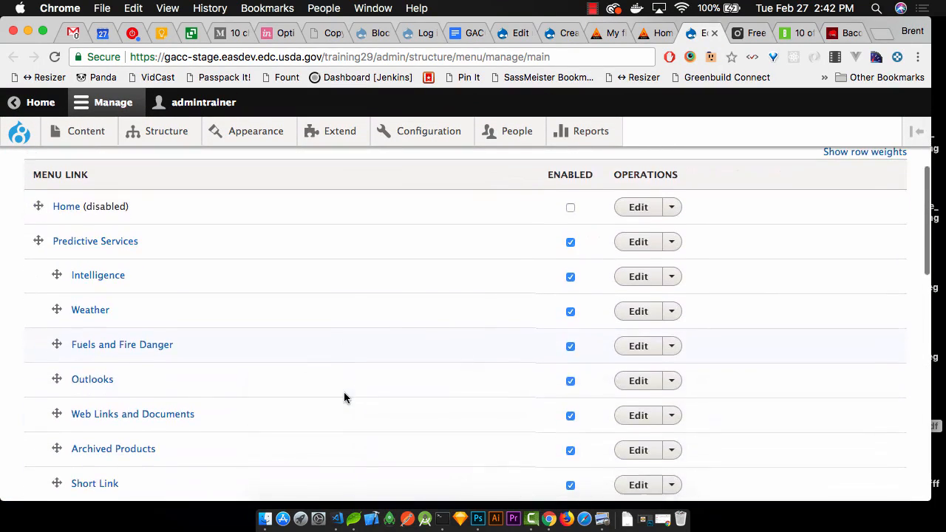
pyautogui.scroll(-1, 222, 385)
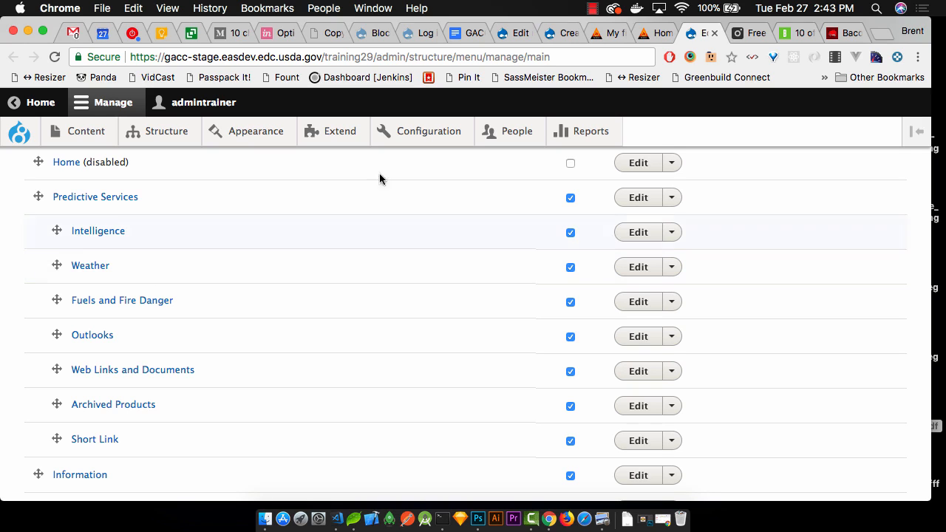
pyautogui.click(714, 34)
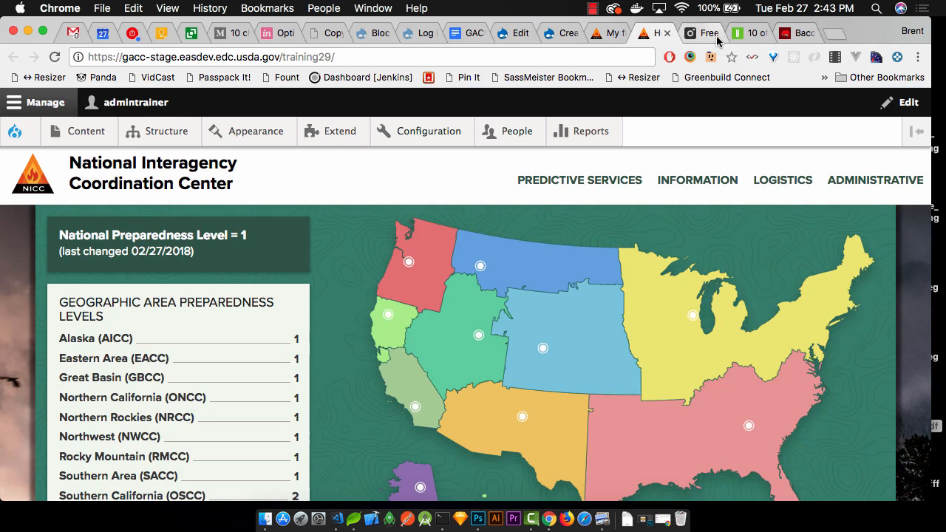
# - Return to "My first basic page" and open it for editing at its menu settings
pyautogui.click(612, 34)
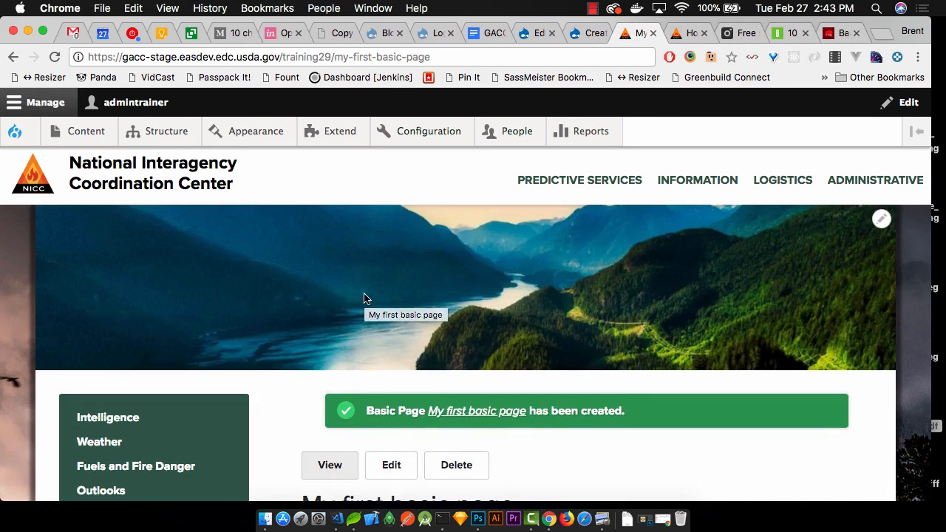
pyautogui.scroll(-5, 364, 293)
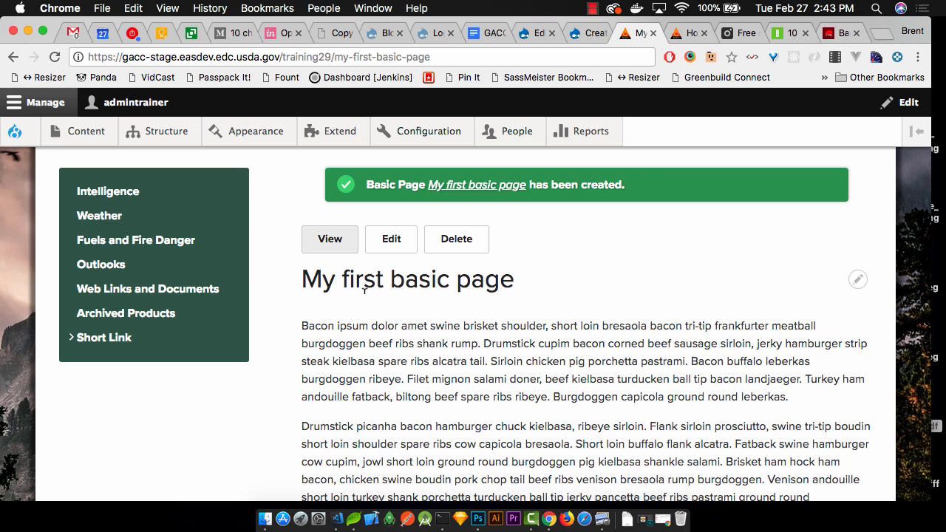
pyautogui.click(385, 247)
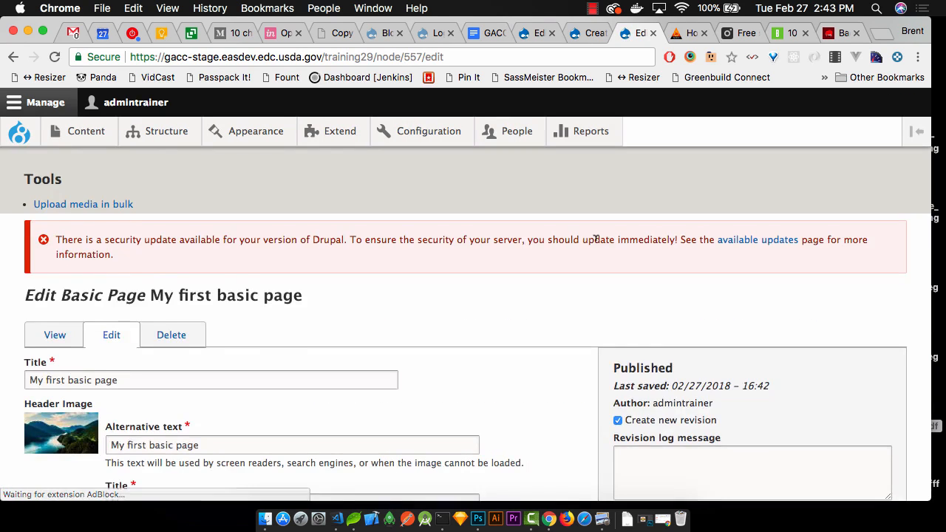
pyautogui.scroll(-5, 596, 244)
pyautogui.scroll(-2, 596, 244)
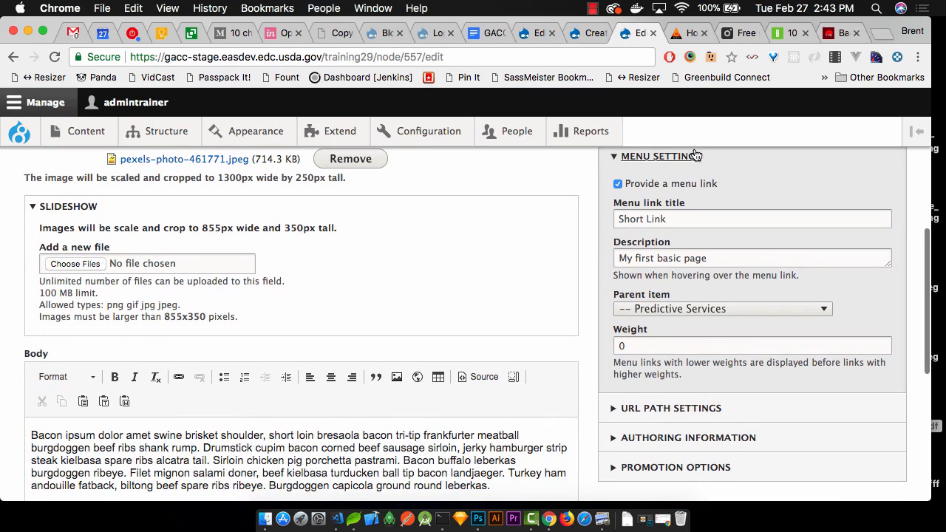
# - Set the Short Link menu link's weight to -50 and save the page, checking the link order under Predictive Services
pyautogui.click(635, 344)
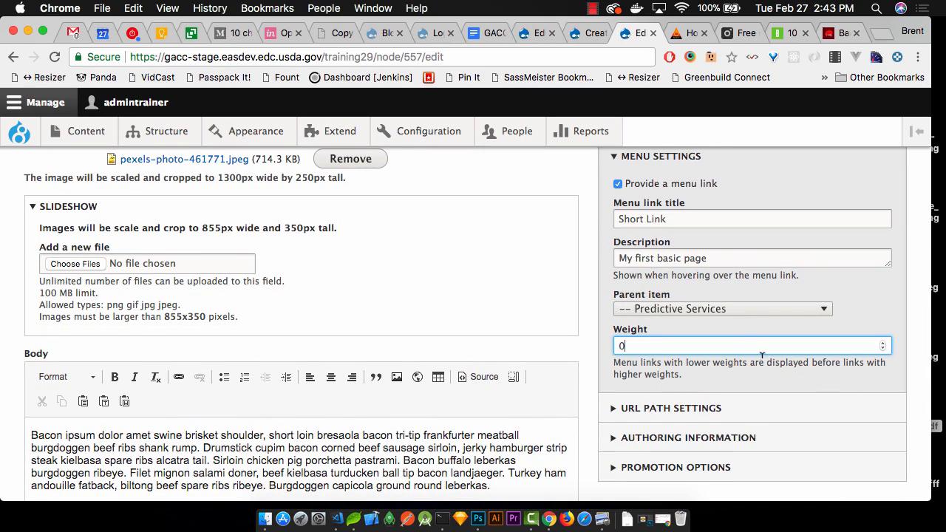
pyautogui.press('BackSpace')
pyautogui.write('1')
pyautogui.press('BackSpace')
pyautogui.write('-100')
pyautogui.press('BackSpace')
pyautogui.press('BackSpace')
pyautogui.press('BackSpace')
pyautogui.write('50')
pyautogui.scroll(-10, 574, 277)
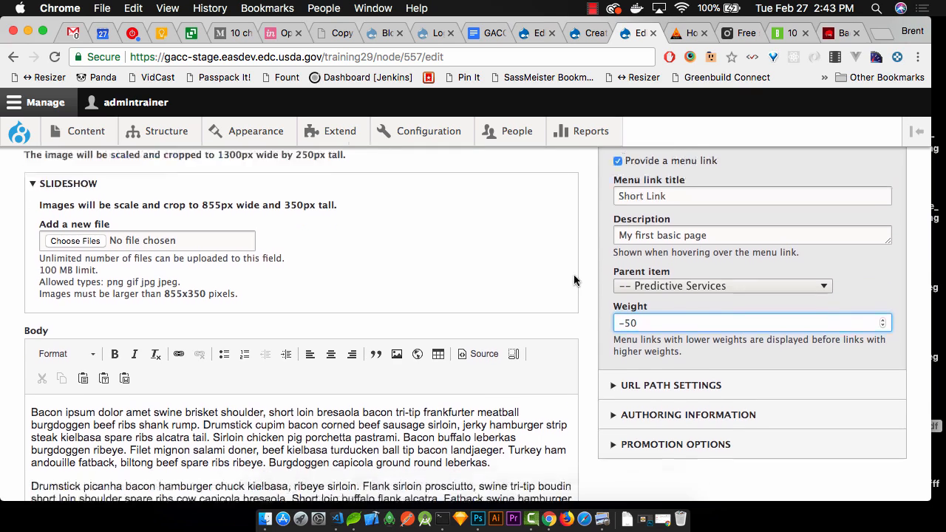
pyautogui.click(48, 420)
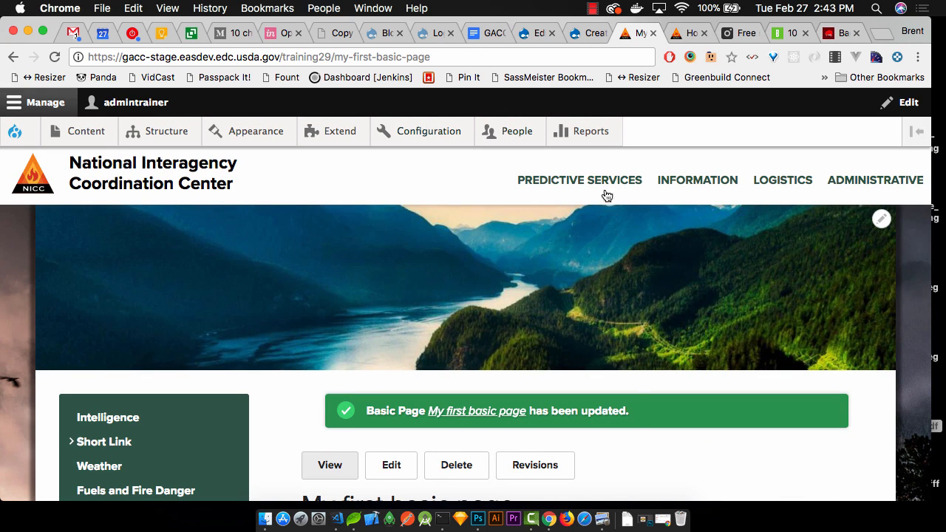
pyautogui.moveTo(624, 174)
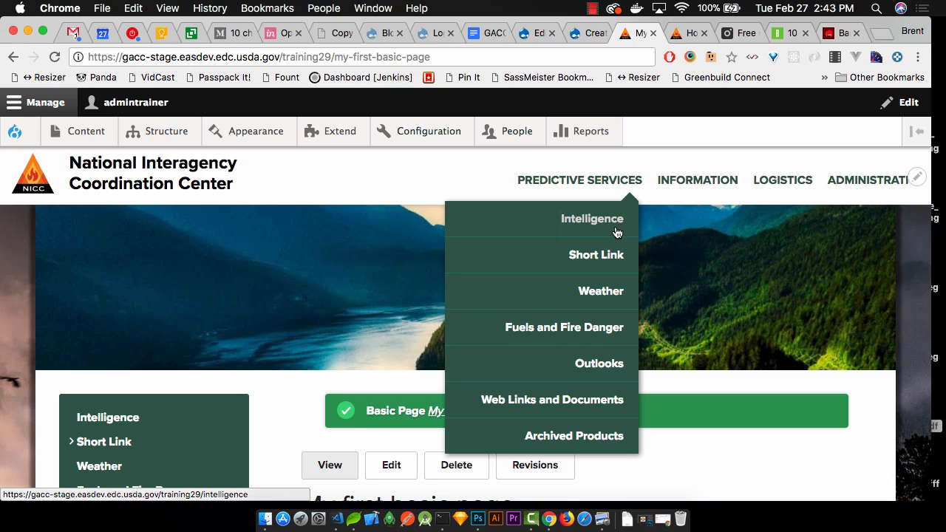
# - Go back to the page's edit form, set the Short Link menu link's weight to -100 and save
pyautogui.press('super+[')
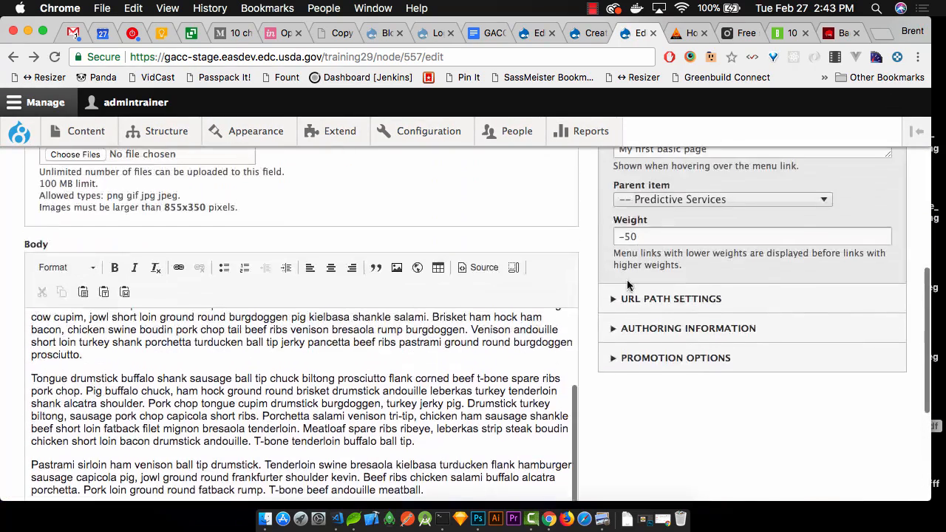
pyautogui.click(648, 235)
pyautogui.press('BackSpace')
pyautogui.press('BackSpace')
pyautogui.write('100')
pyautogui.scroll(-5, 284, 393)
pyautogui.click(28, 428)
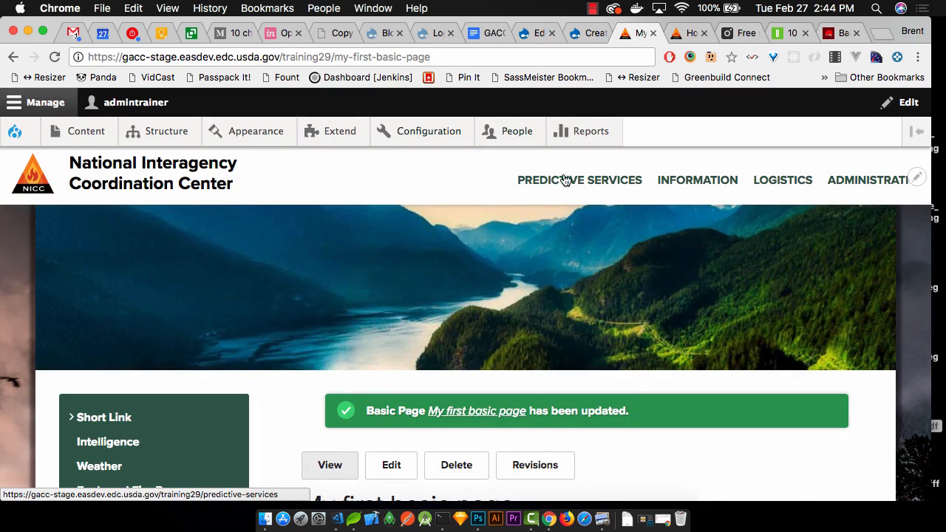
pyautogui.moveTo(575, 182)
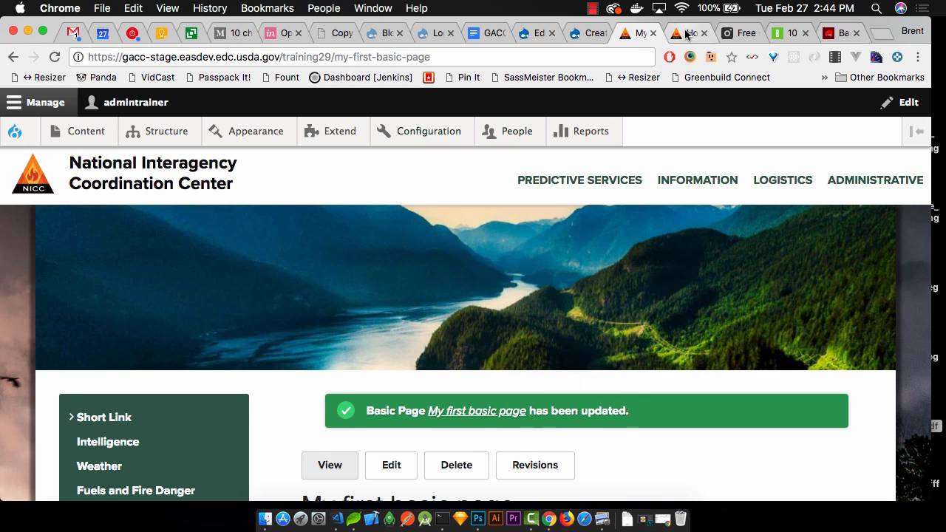
# - Reopen the Main navigation menu administration in a separate tab, and examine Short Link's place in the hierarchy before closing it
pyautogui.moveTo(167, 131)
pyautogui.moveTo(178, 317)
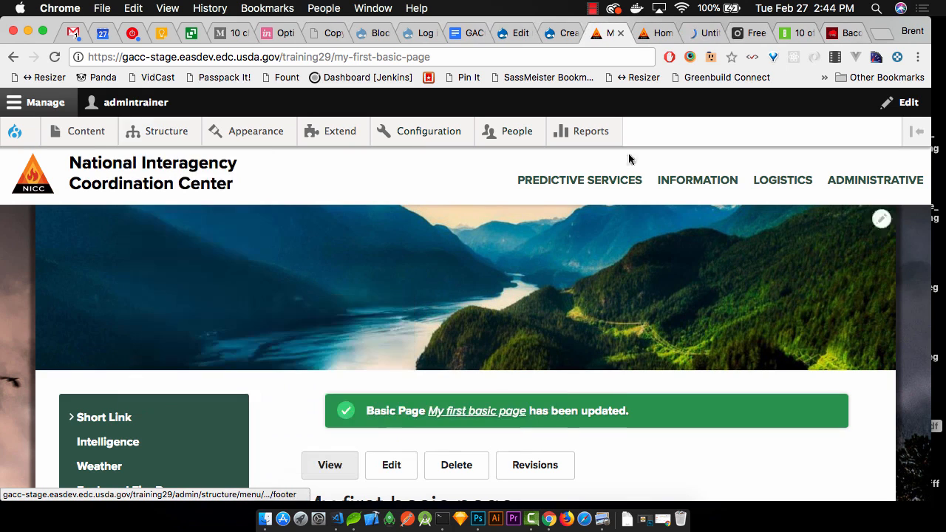
pyautogui.click(705, 35)
pyautogui.scroll(-8, 247, 343)
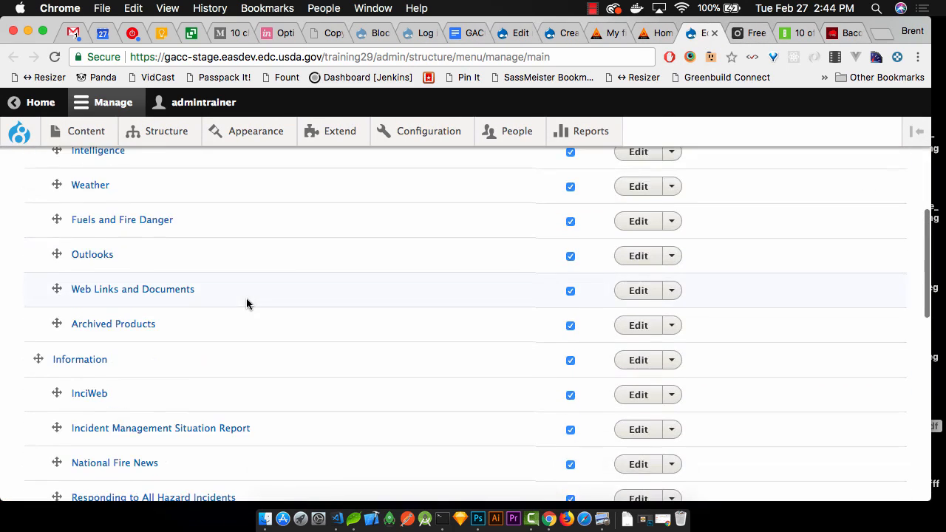
pyautogui.scroll(2, 247, 303)
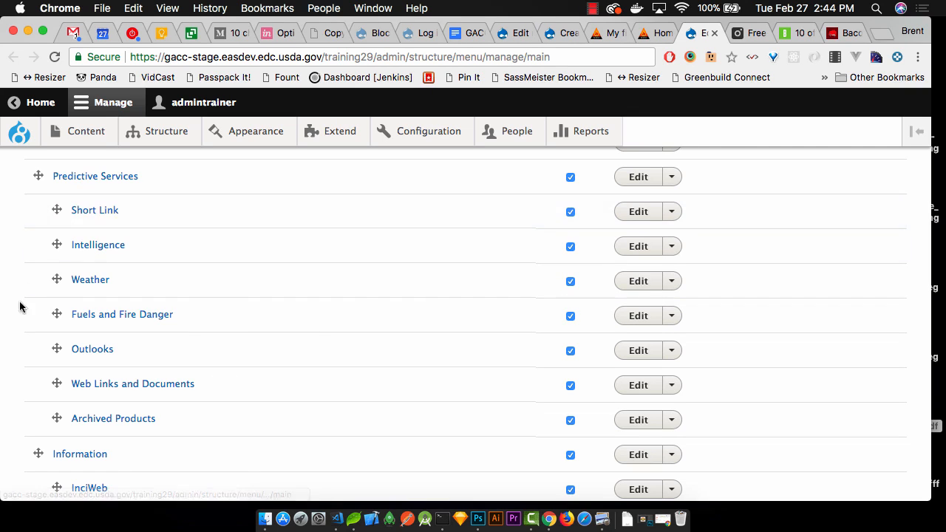
pyautogui.scroll(2, 179, 222)
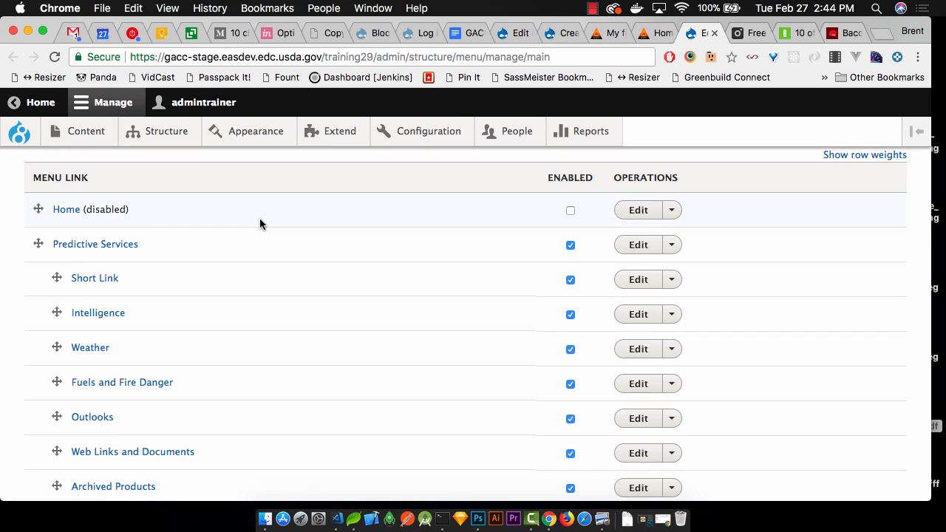
pyautogui.scroll(-10, 260, 220)
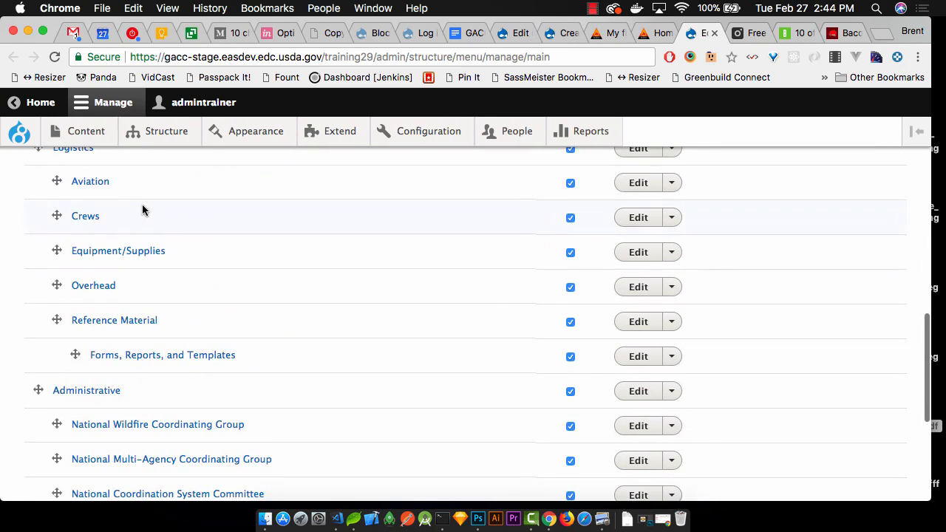
pyautogui.scroll(-5, 132, 216)
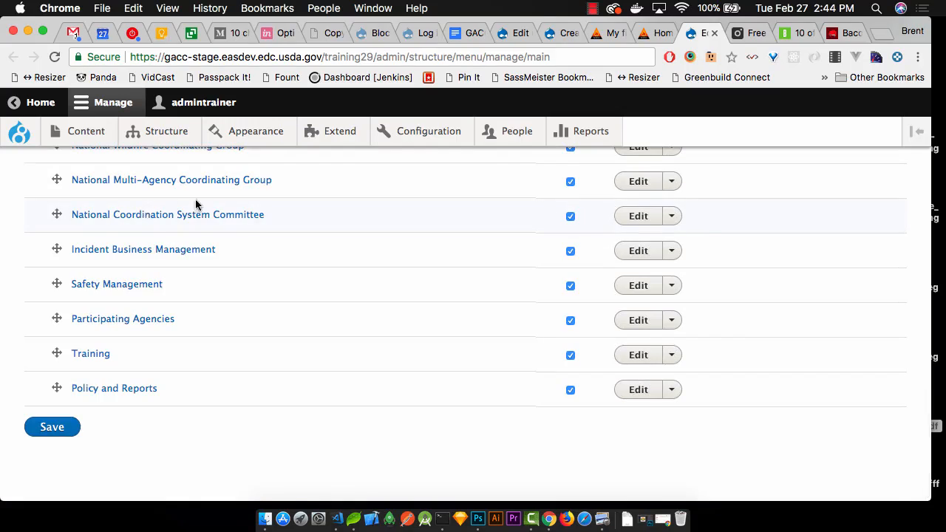
pyautogui.press('super+w')
# - Review the saved basic page's header image, sidebar menu and body text, and highlight the "my-first-basic-page" alias in its URL
pyautogui.click(624, 34)
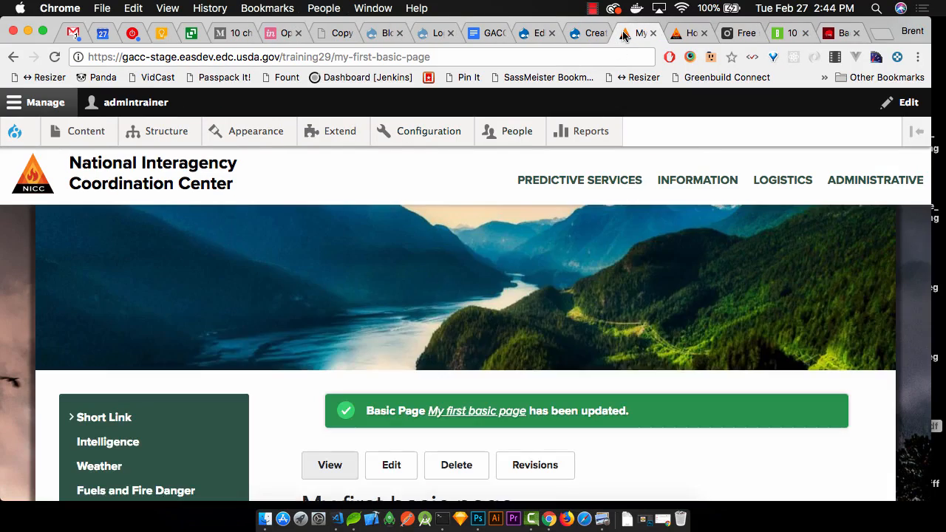
pyautogui.scroll(-5, 429, 314)
pyautogui.scroll(2, 426, 290)
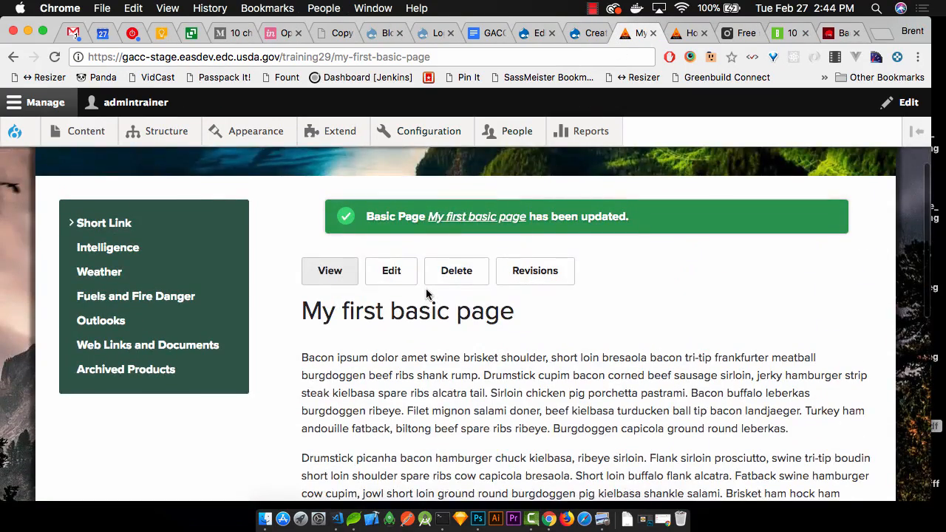
pyautogui.scroll(-1, 426, 293)
pyautogui.scroll(-4, 426, 290)
pyautogui.scroll(10, 425, 289)
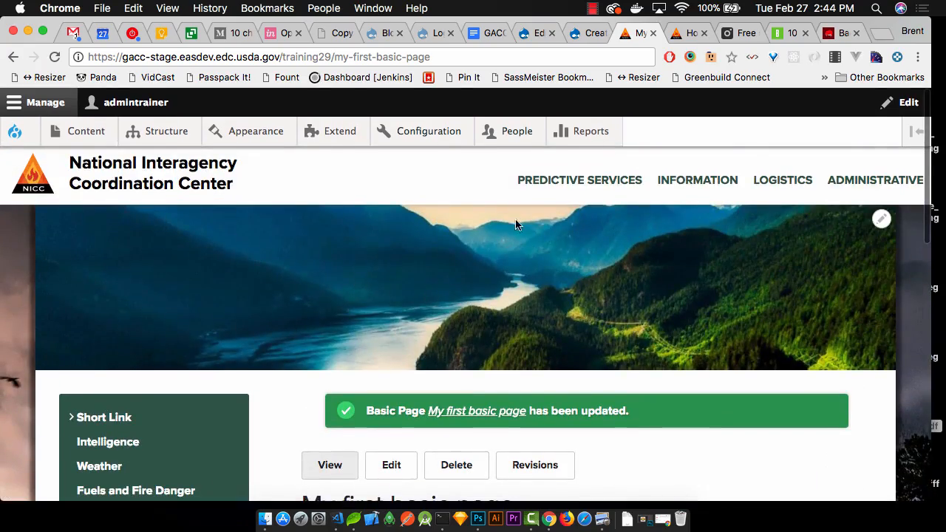
pyautogui.scroll(-3, 510, 270)
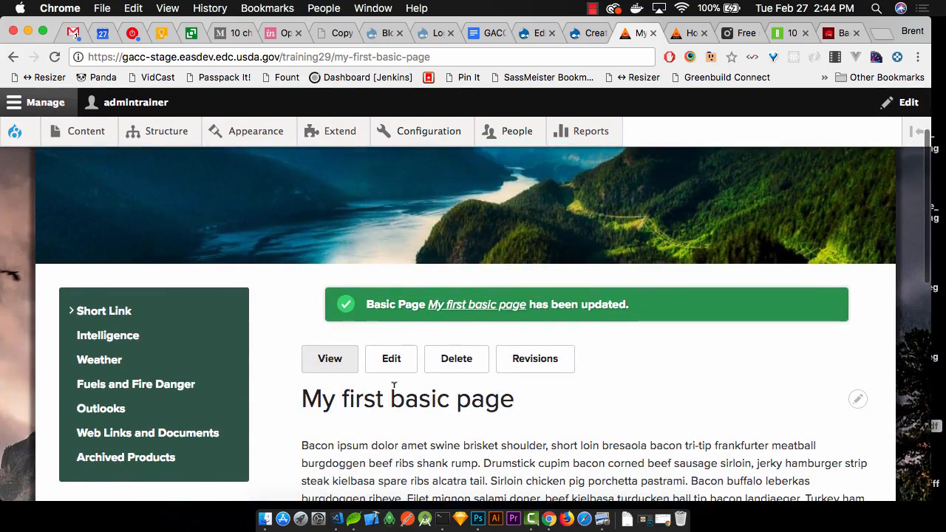
pyautogui.moveTo(333, 56); pyautogui.dragTo(456, 58)
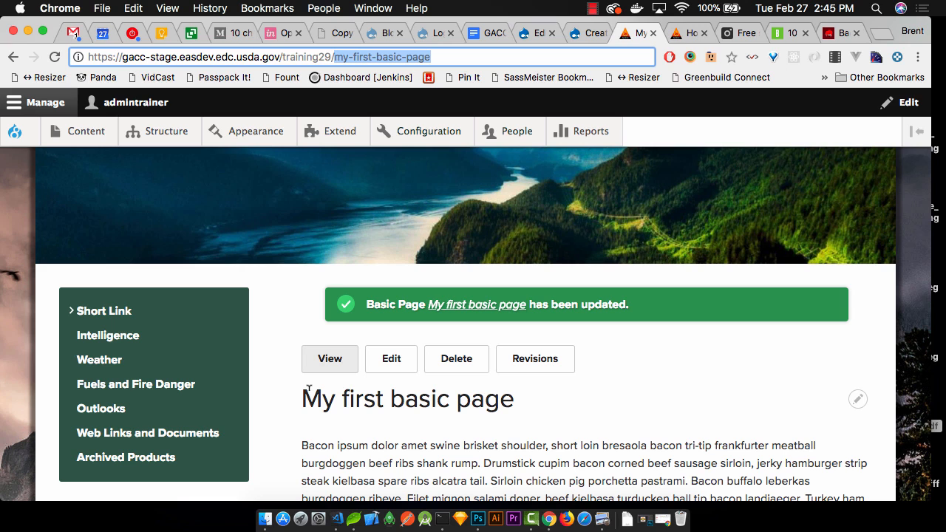
pyautogui.scroll(-5, 363, 354)
pyautogui.scroll(1, 365, 345)
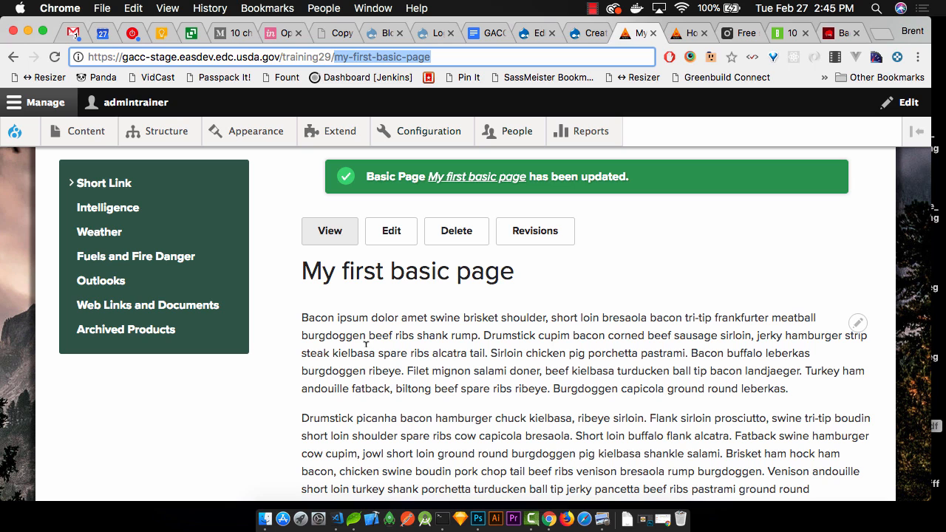
# - Open "My first basic page" for editing, unpublish it and save the change
pyautogui.click(403, 241)
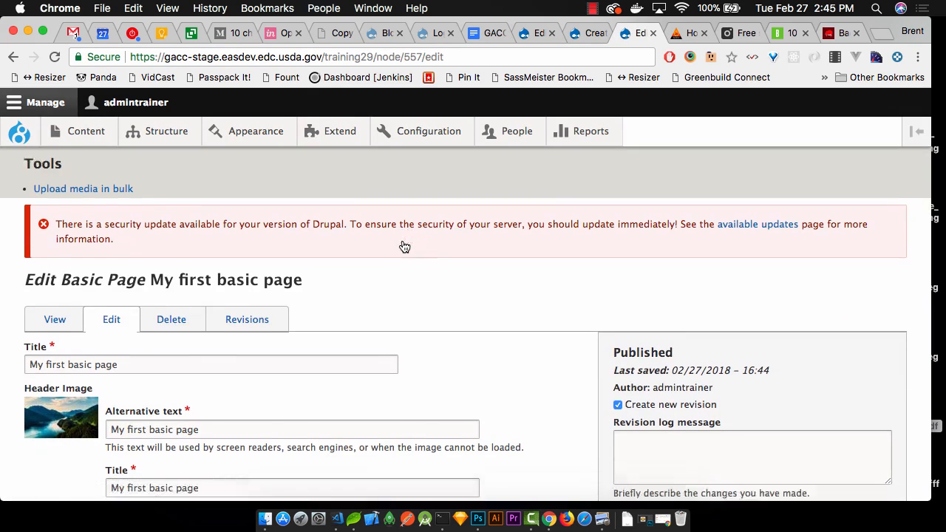
pyautogui.scroll(-10, 404, 246)
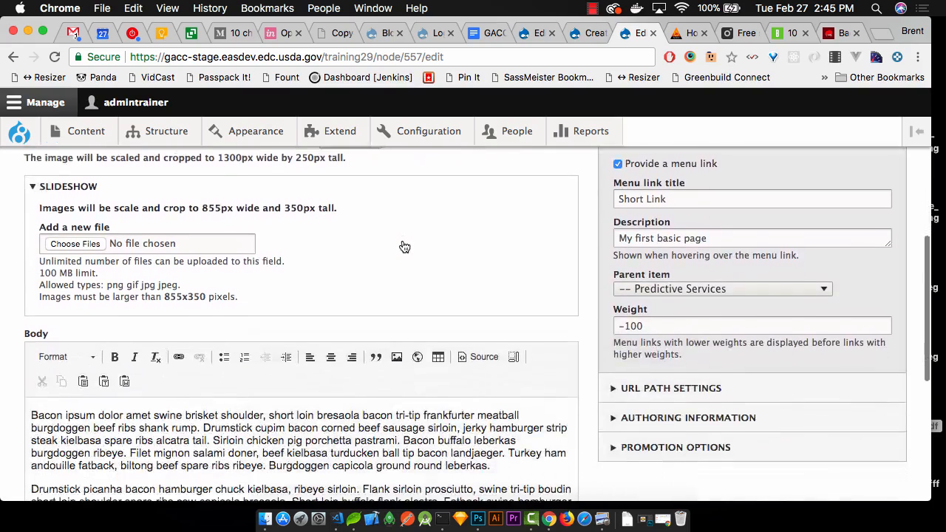
pyautogui.scroll(-10, 404, 247)
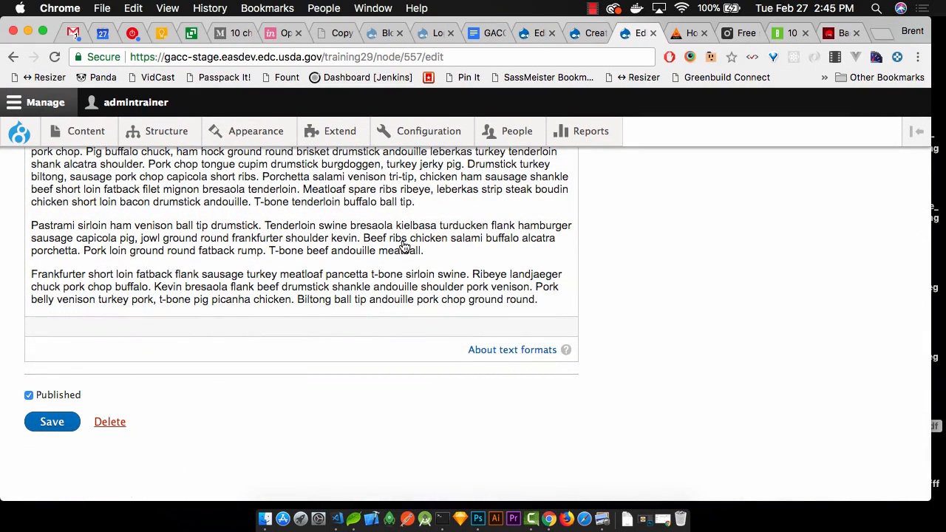
pyautogui.click(47, 403)
pyautogui.click(56, 425)
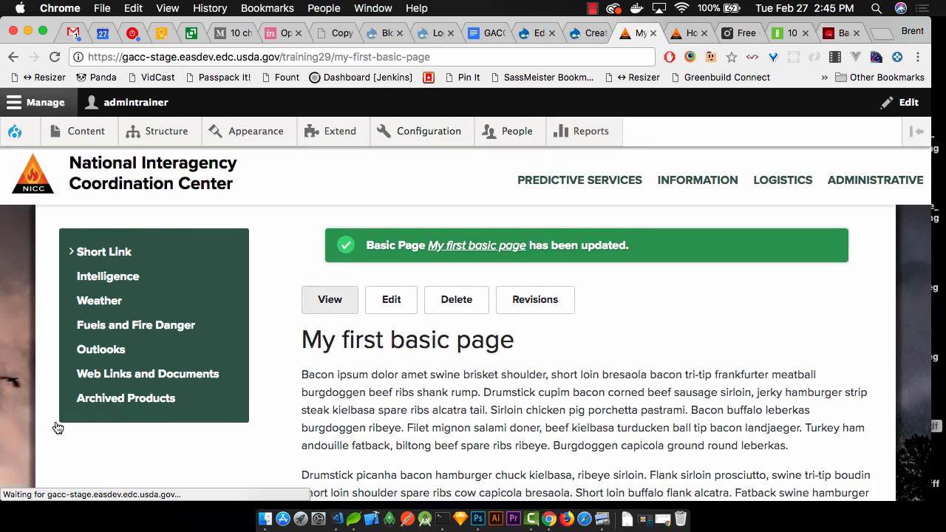
# - Copy the unpublished page's address, load it in an incognito window to check anonymous access, and close that window
pyautogui.click(358, 57)
pyautogui.press('super+c')
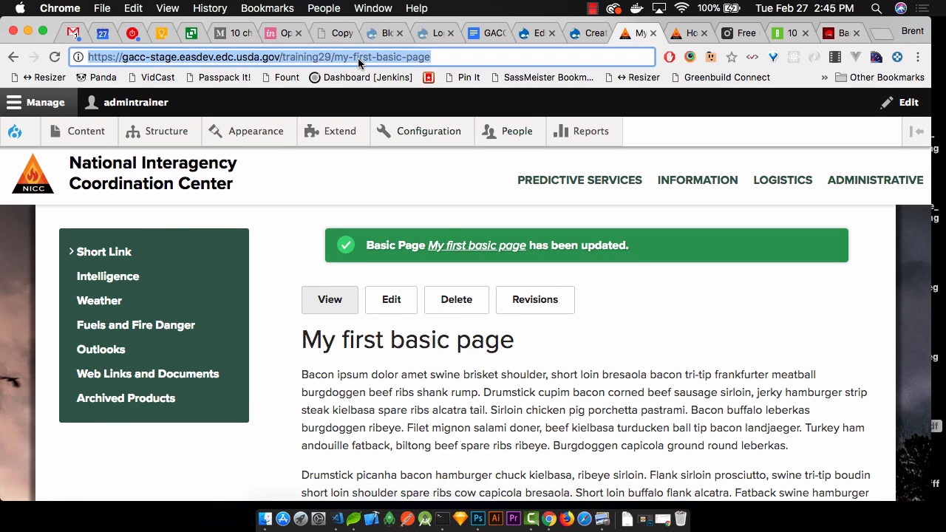
pyautogui.press('super+l')
pyautogui.press('super+shift+n')
pyautogui.press('super+v')
pyautogui.press('Return')
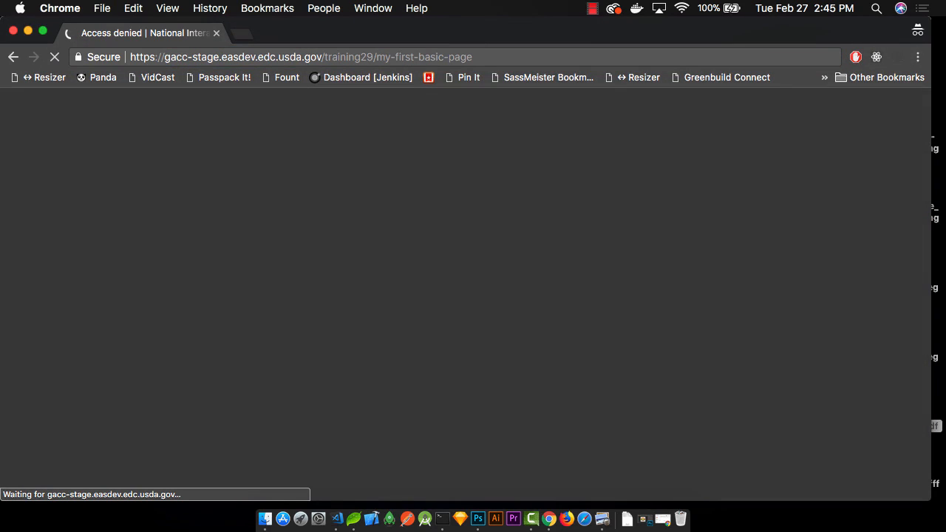
pyautogui.press('super+w')
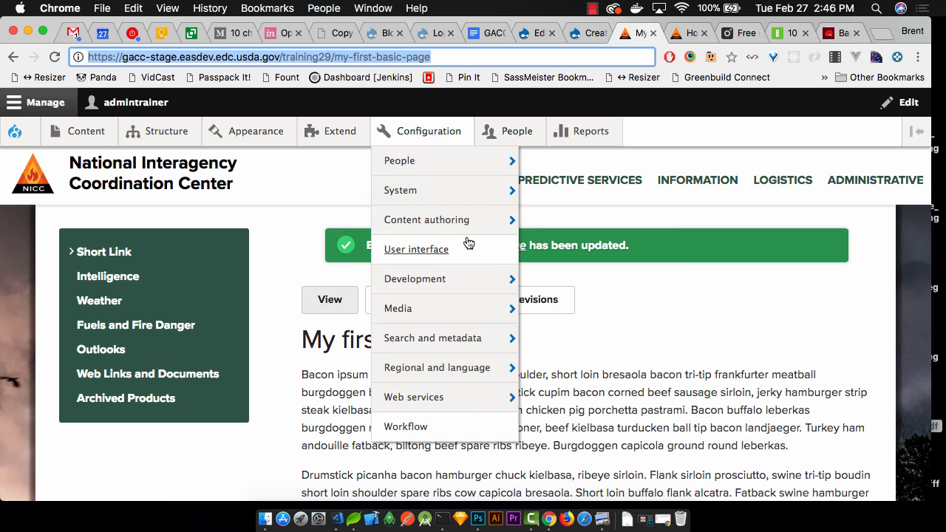
# - Reload the page, recheck its copied address as an anonymous visitor in a fresh incognito window, and close that window
pyautogui.click(761, 296)
pyautogui.scroll(-2, 747, 294)
pyautogui.scroll(-4, 748, 296)
pyautogui.press('super+r')
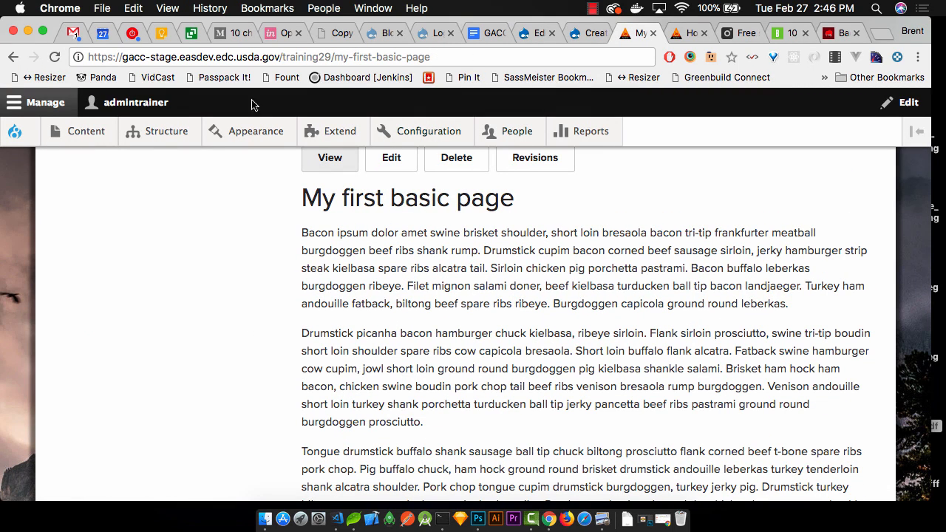
pyautogui.click(102, 9)
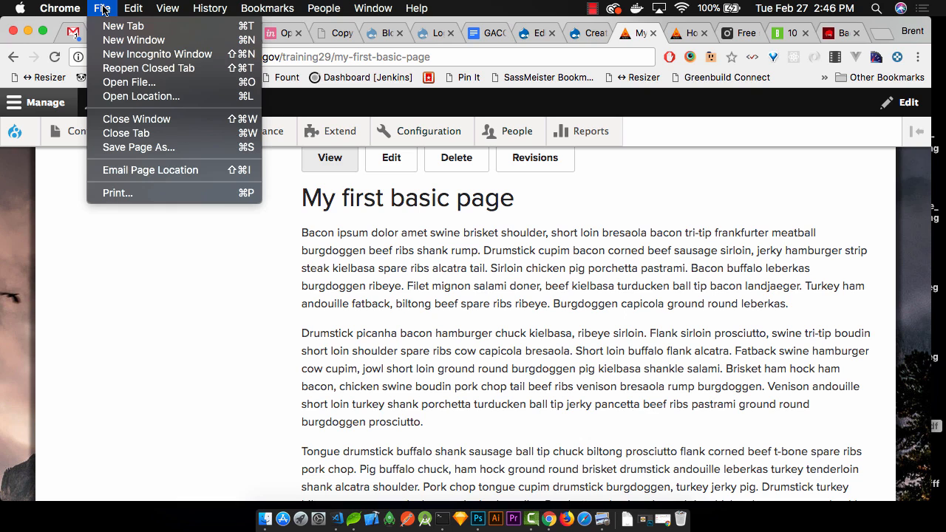
pyautogui.click(136, 58)
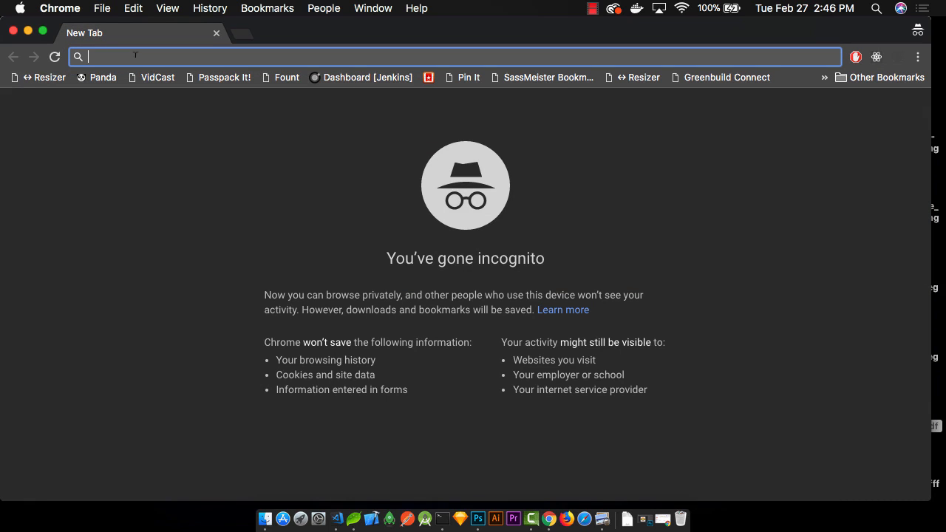
pyautogui.press('super+v')
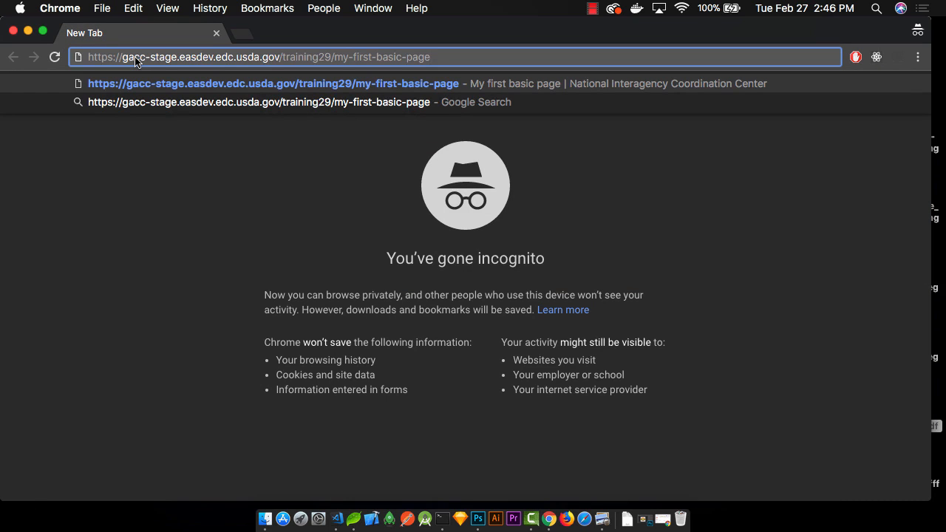
pyautogui.press('Return')
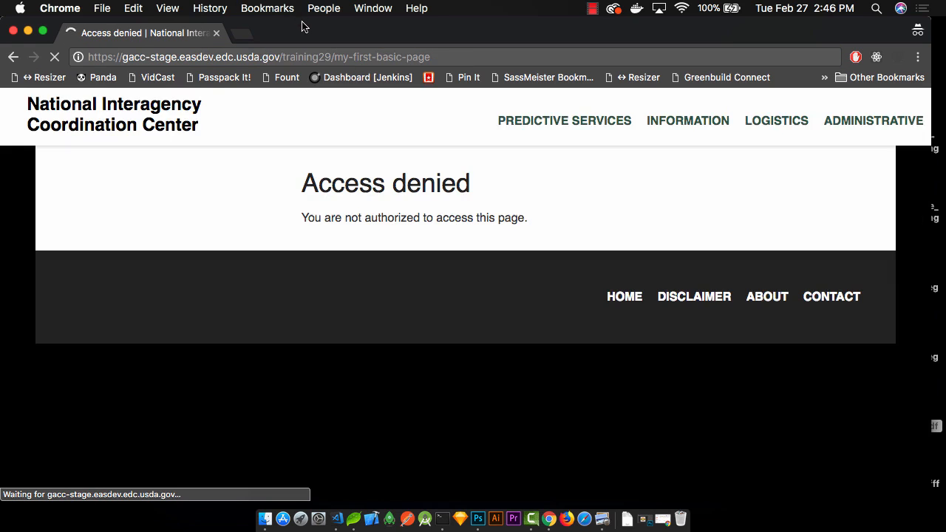
pyautogui.moveTo(303, 29); pyautogui.dragTo(352, 86)
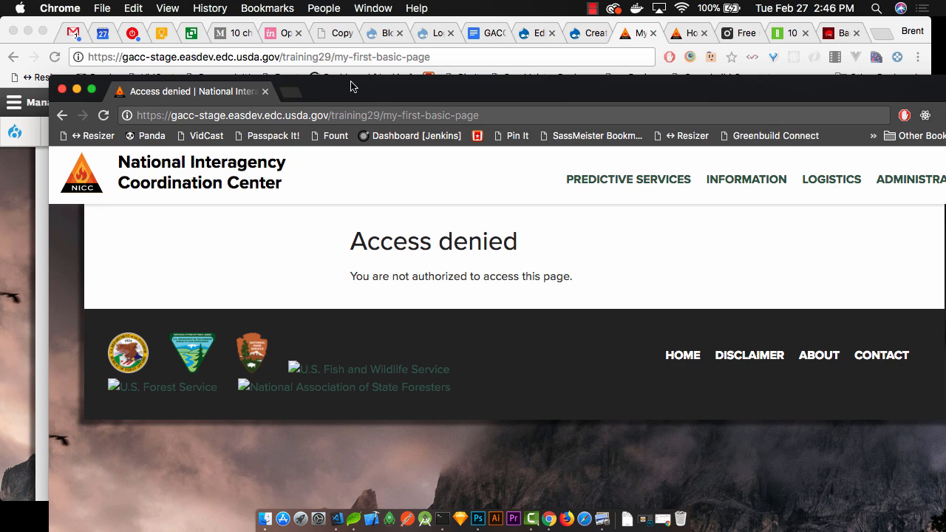
pyautogui.press('super+w')
# - Go to the site's home page and open Short Link under Predictive Services to check the unpublished page while logged in
pyautogui.scroll(2, 360, 253)
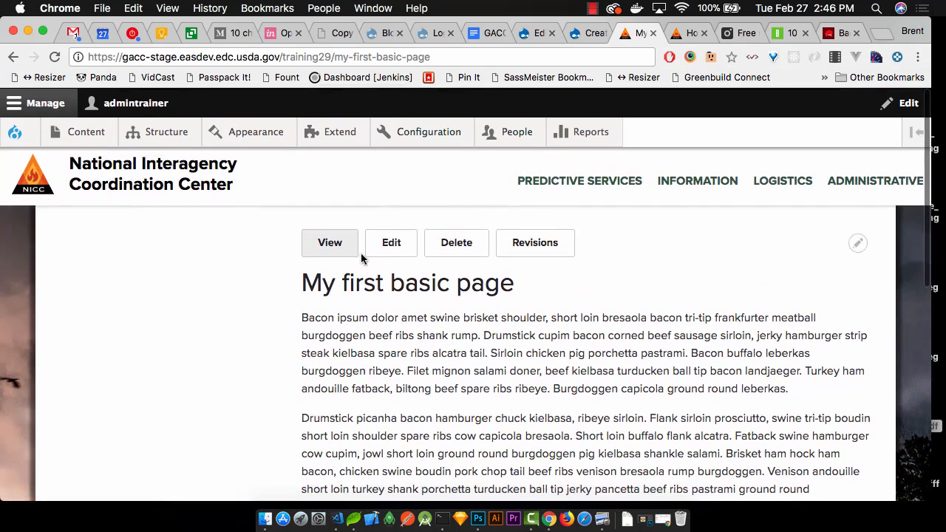
pyautogui.moveTo(629, 185)
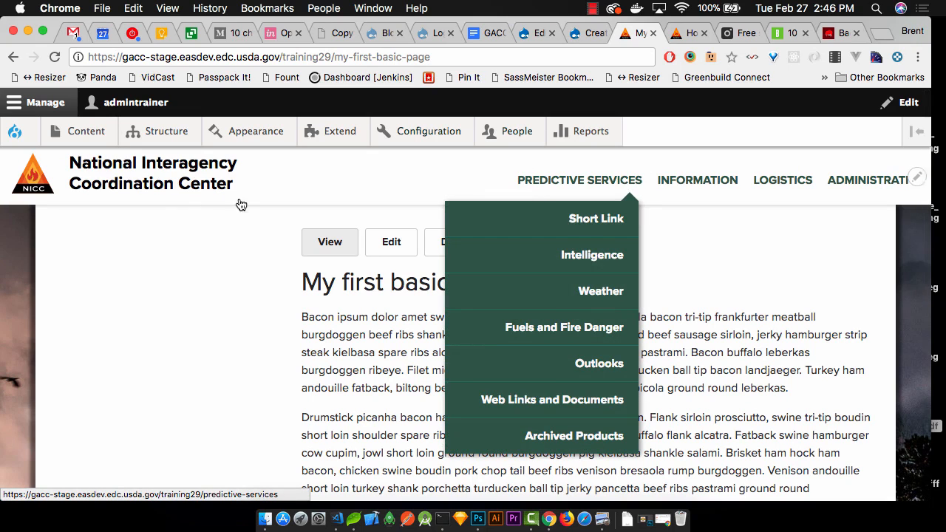
pyautogui.click(182, 179)
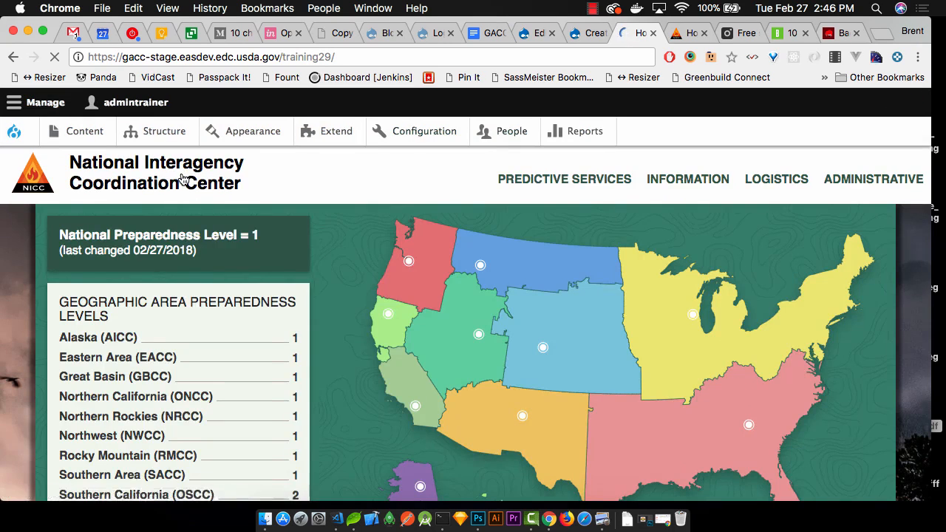
pyautogui.moveTo(595, 183)
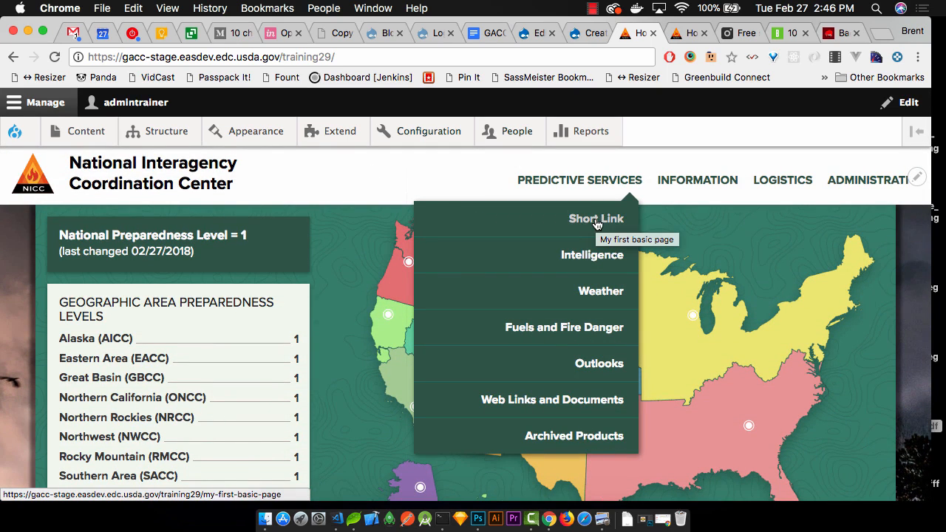
pyautogui.click(612, 226)
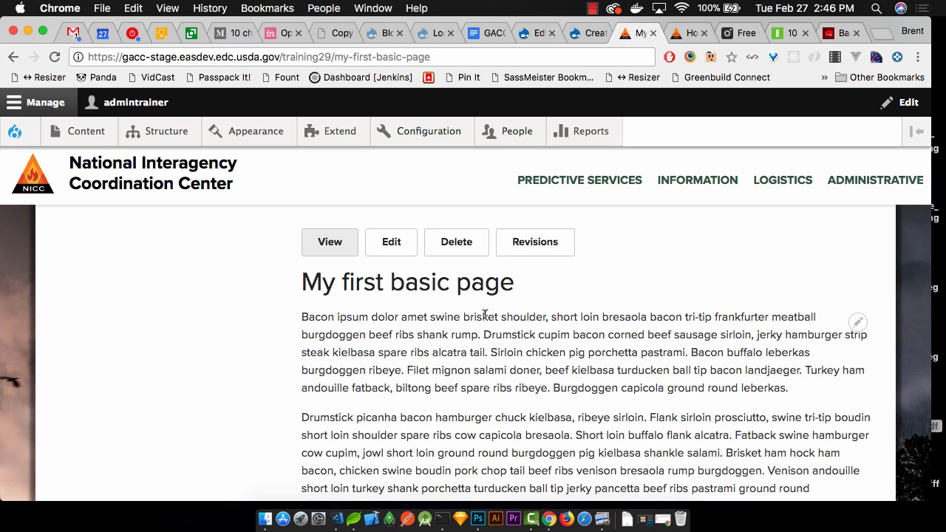
pyautogui.press('super+r')
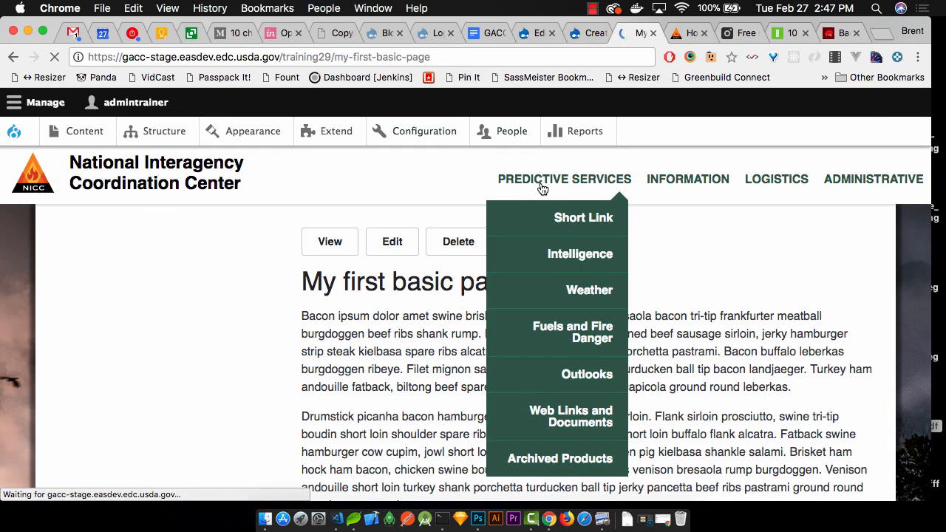
# - Reopen the edit form of "My first basic page", mark the page as published again and save
pyautogui.click(391, 254)
pyautogui.scroll(-7, 393, 259)
pyautogui.scroll(3, 393, 259)
pyautogui.scroll(-10, 394, 258)
pyautogui.click(63, 397)
pyautogui.click(57, 422)
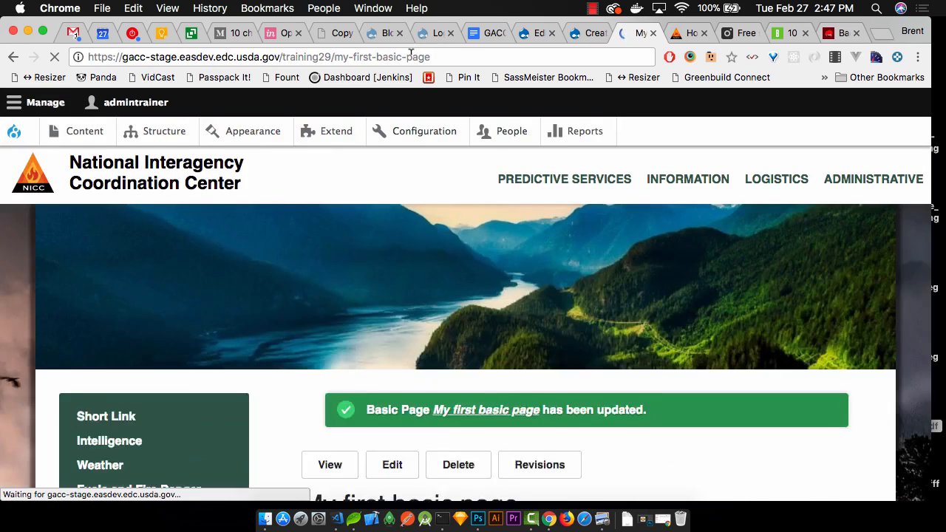
# - Copy the republished page's address, view the whole page in an incognito window, and close that window
pyautogui.press('super+l')
pyautogui.press('super+c')
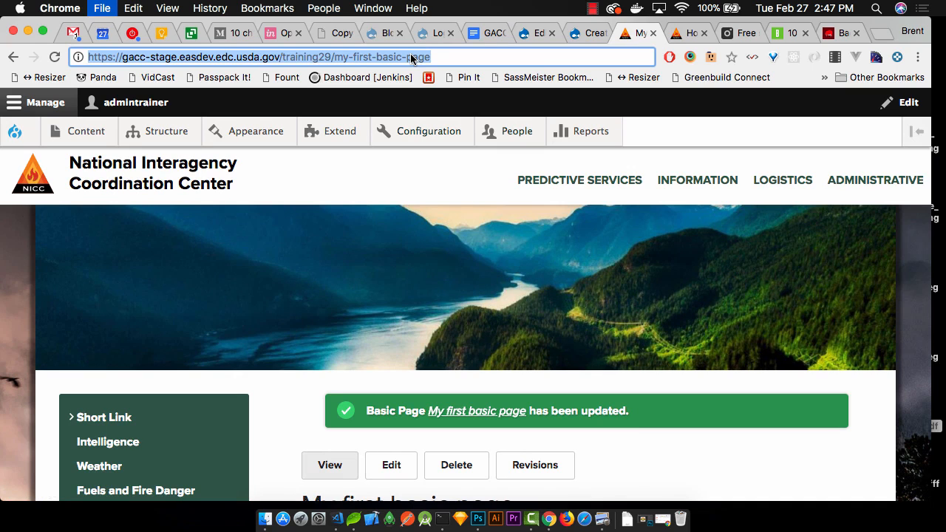
pyautogui.press('super+shift+n')
pyautogui.press('super+v')
pyautogui.press('Return')
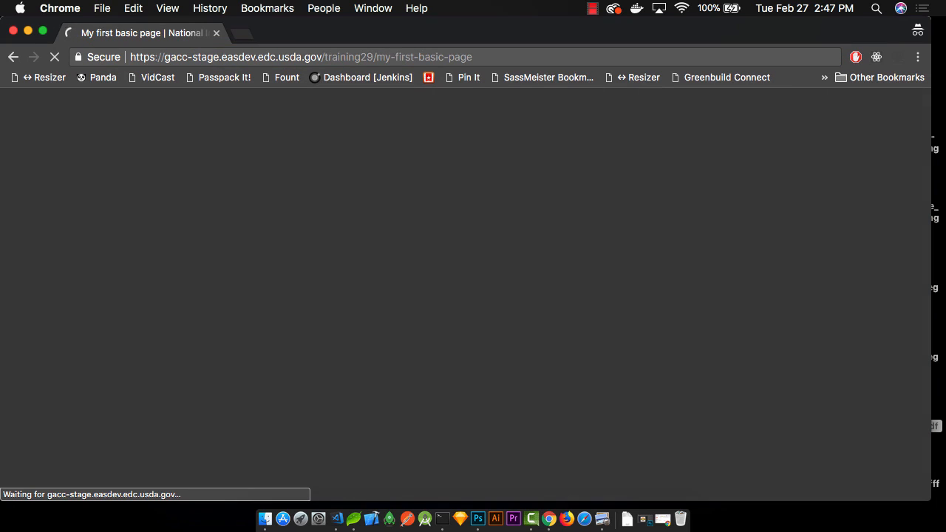
pyautogui.scroll(-1, 442, 183)
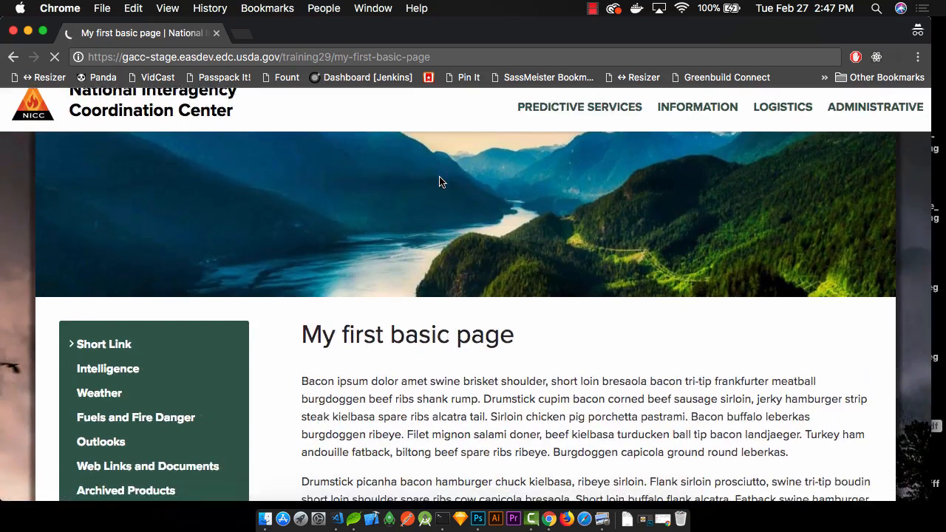
pyautogui.scroll(-10, 439, 182)
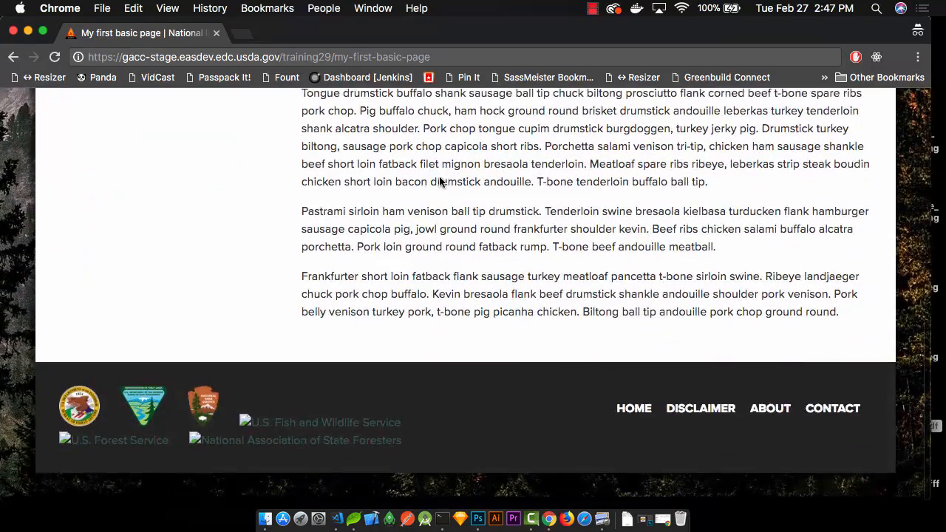
pyautogui.press('super+w')
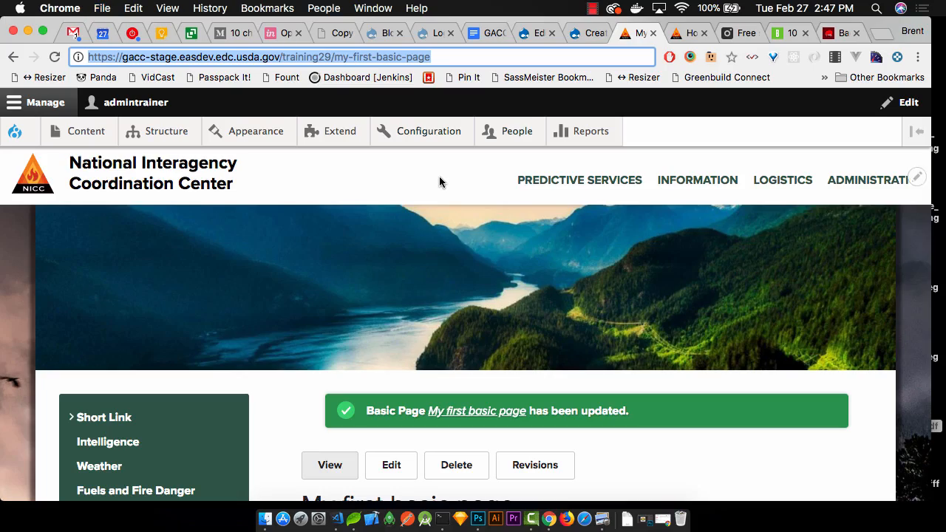
# - Review the republished page, examine its list of revisions, and return to the page view
pyautogui.scroll(-5, 439, 182)
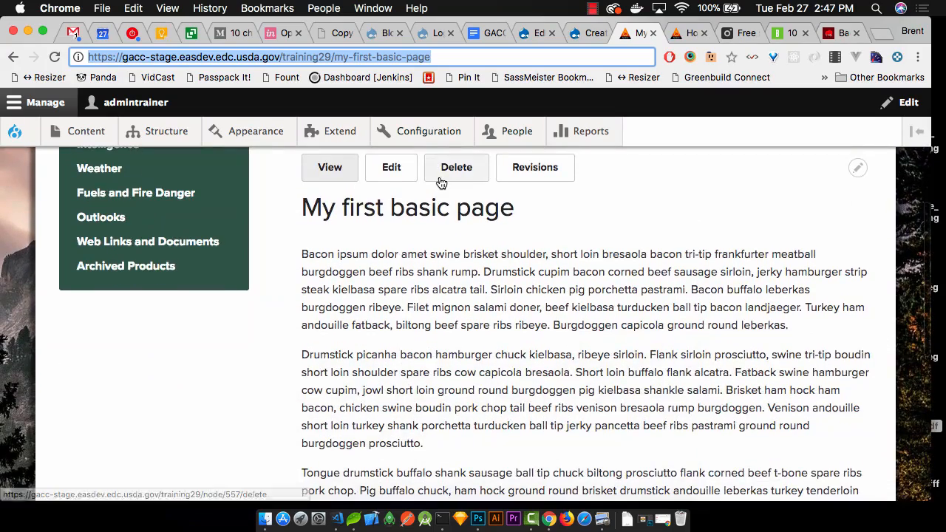
pyautogui.scroll(-5, 441, 184)
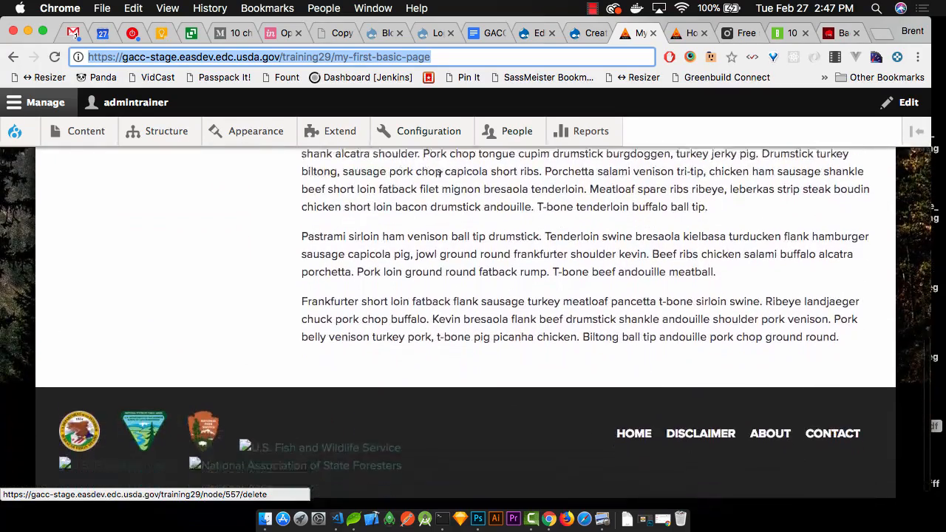
pyautogui.scroll(15, 440, 176)
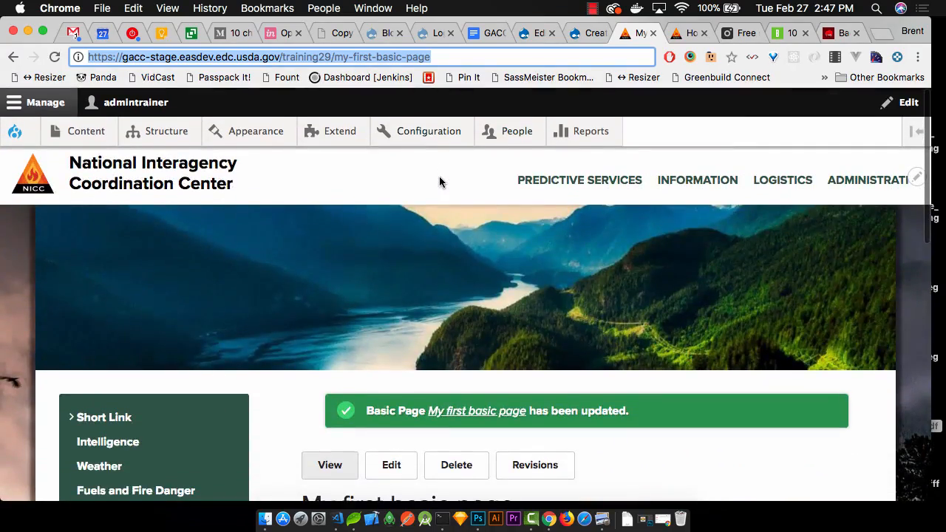
pyautogui.scroll(-1, 439, 182)
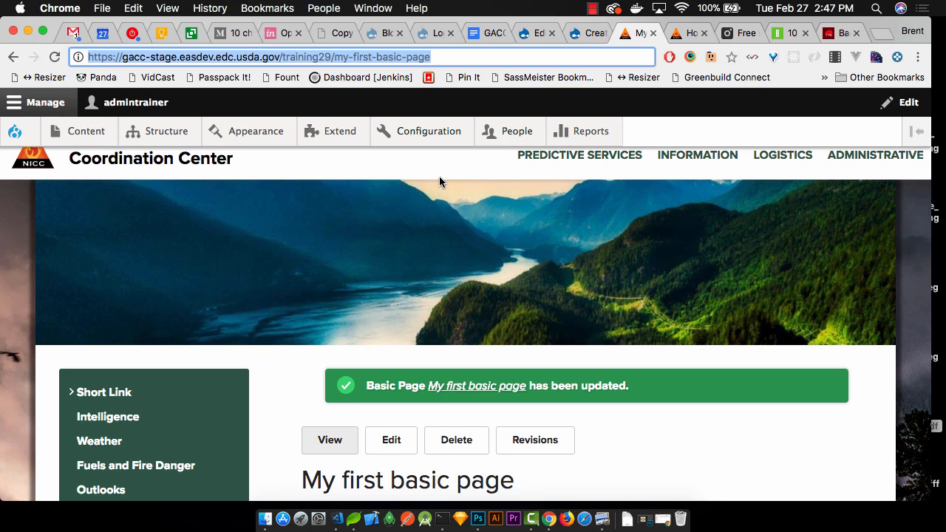
pyautogui.scroll(-4, 439, 182)
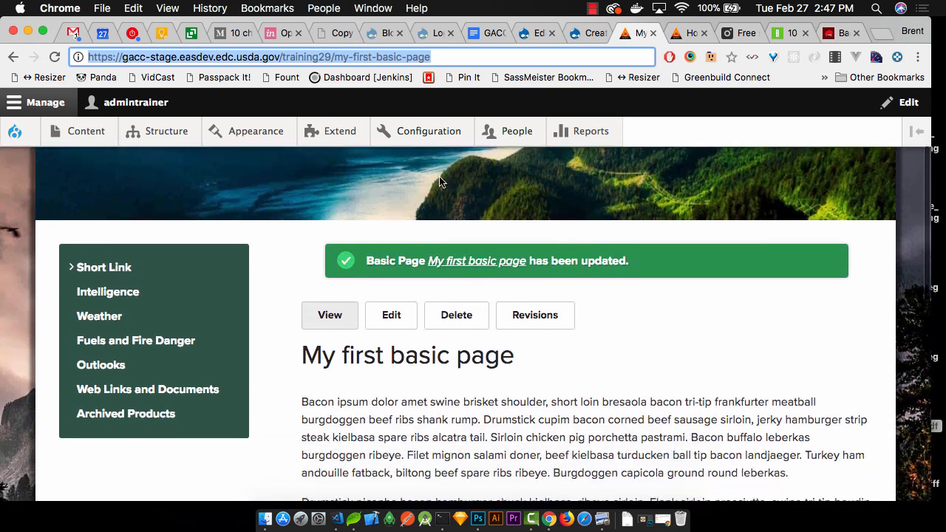
pyautogui.click(520, 310)
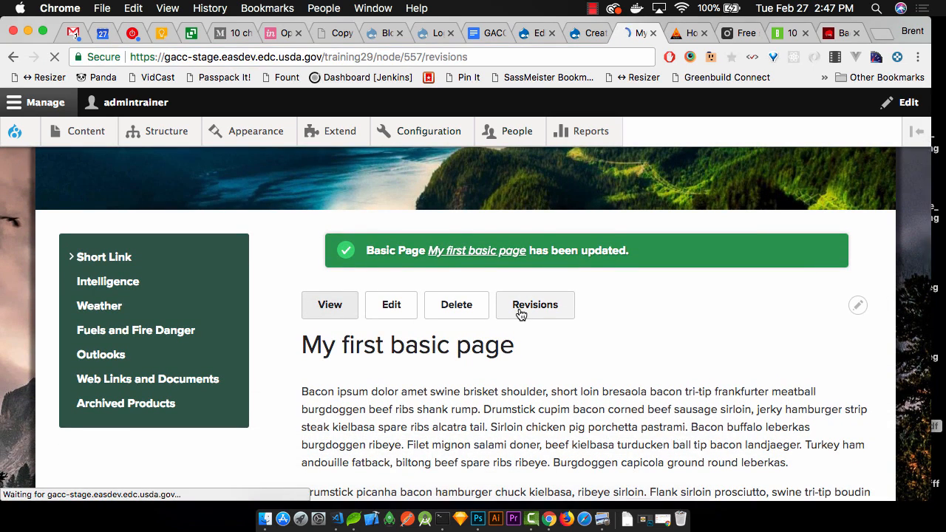
pyautogui.scroll(-2, 522, 315)
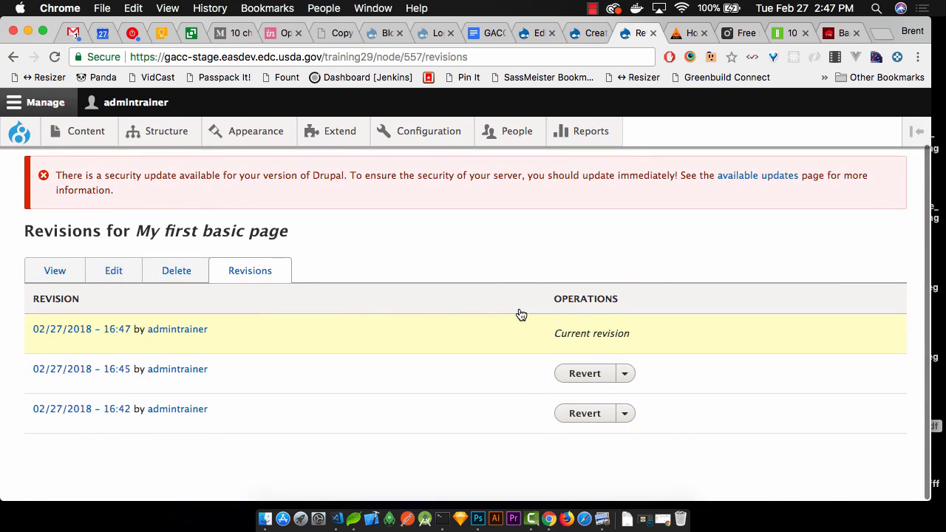
pyautogui.press('super+Left')
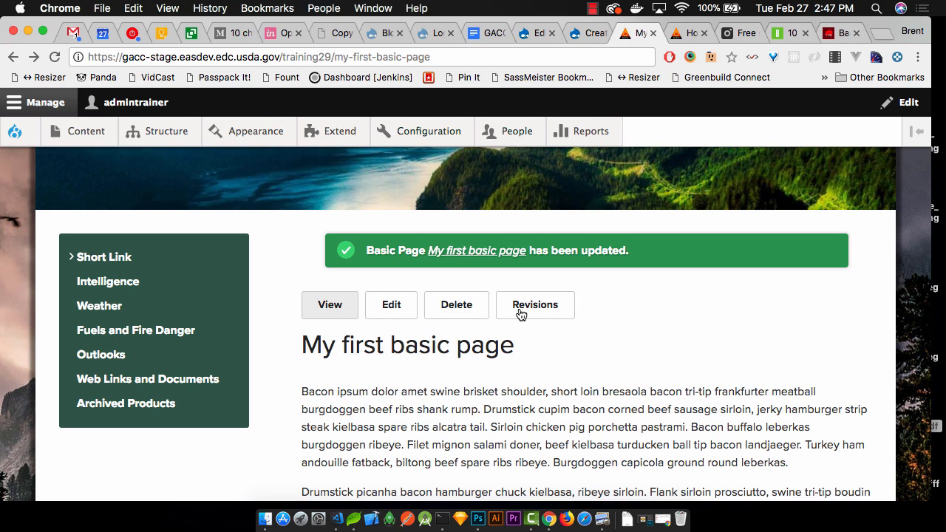
pyautogui.scroll(-10, 521, 314)
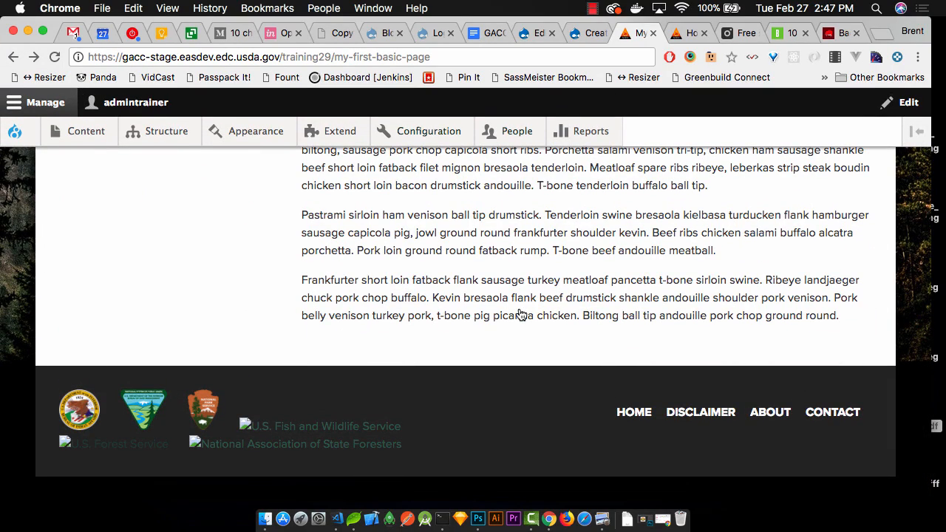
pyautogui.scroll(10, 467, 420)
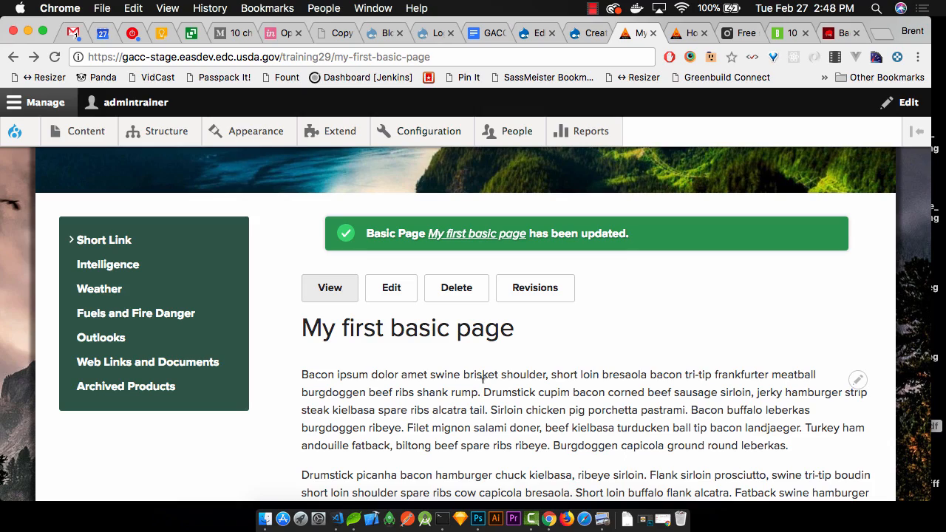
# - Open the edit form of "My first basic page" and make "Bacon" bold and "ipsum" italic in the body's first line
pyautogui.click(397, 297)
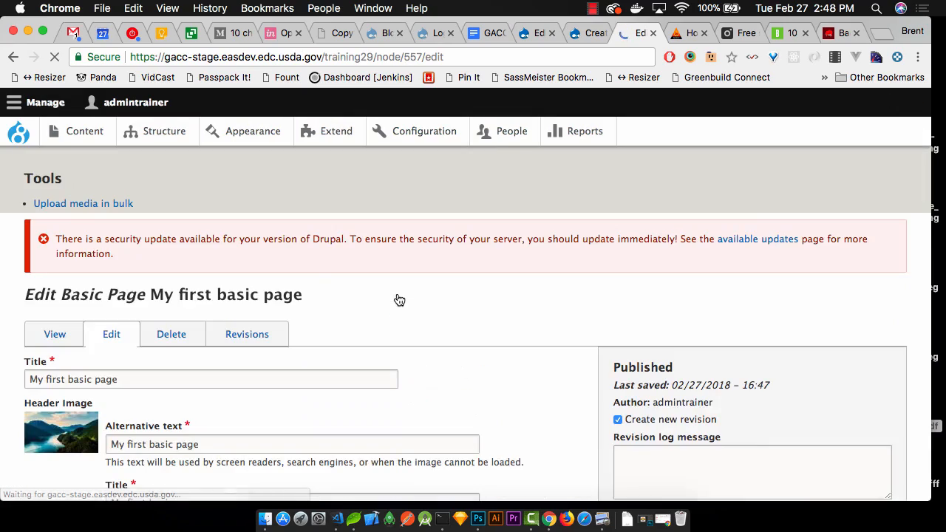
pyautogui.scroll(-10, 397, 287)
pyautogui.scroll(-5, 397, 286)
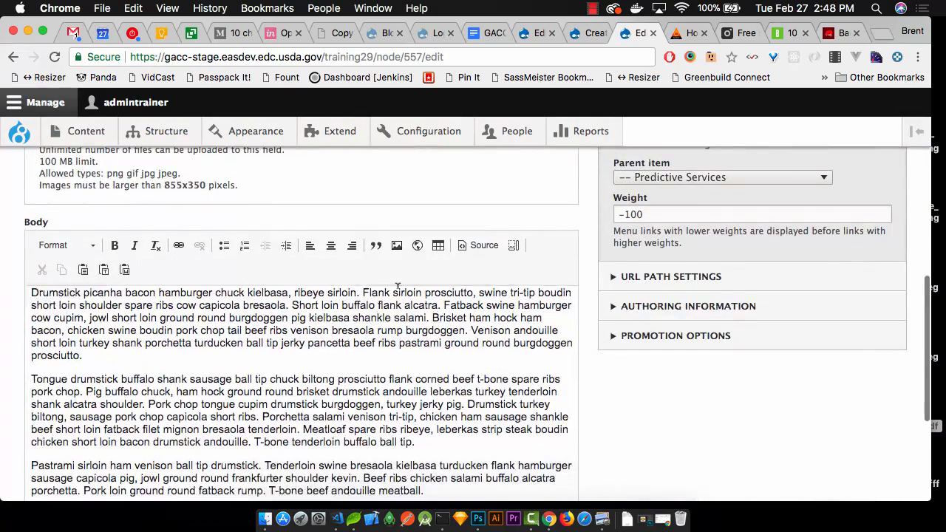
pyautogui.click(382, 314)
pyautogui.press('super+a')
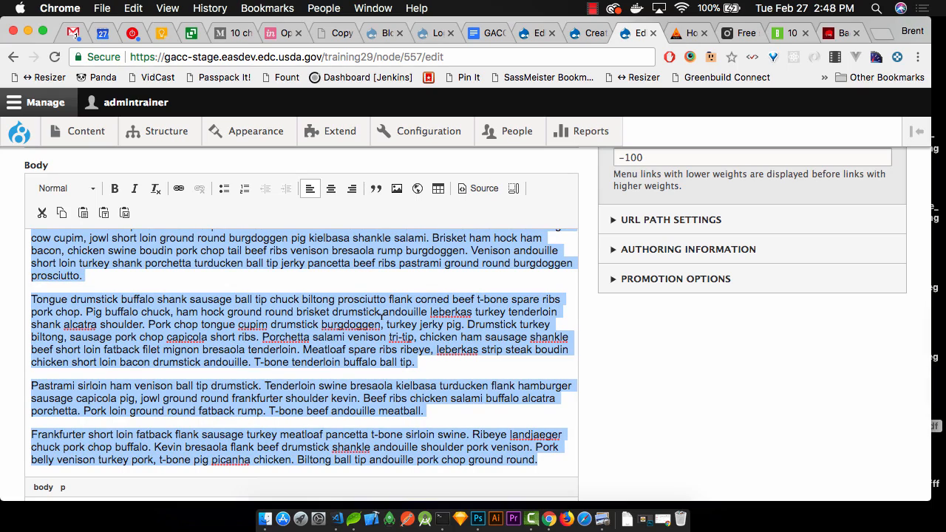
pyautogui.scroll(8, 382, 314)
pyautogui.scroll(-3, 382, 253)
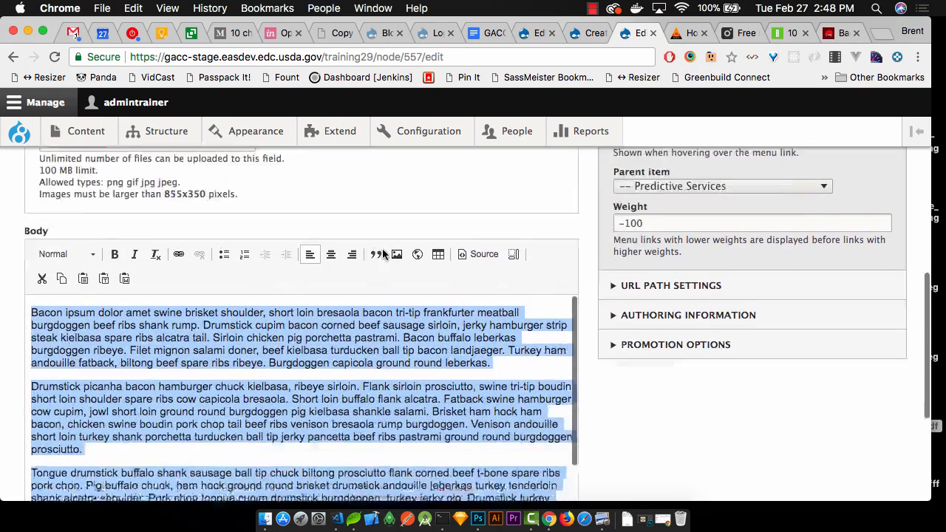
pyautogui.click(173, 312)
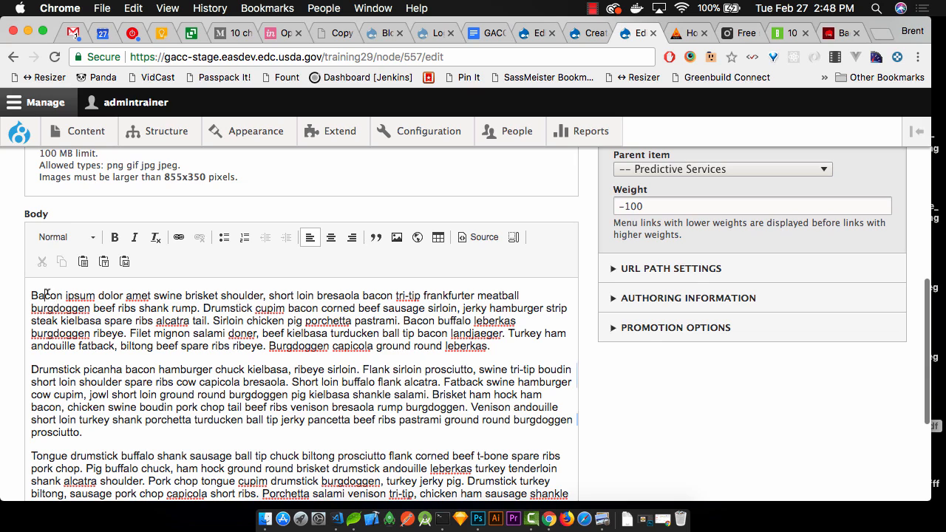
pyautogui.doubleClick(46, 294)
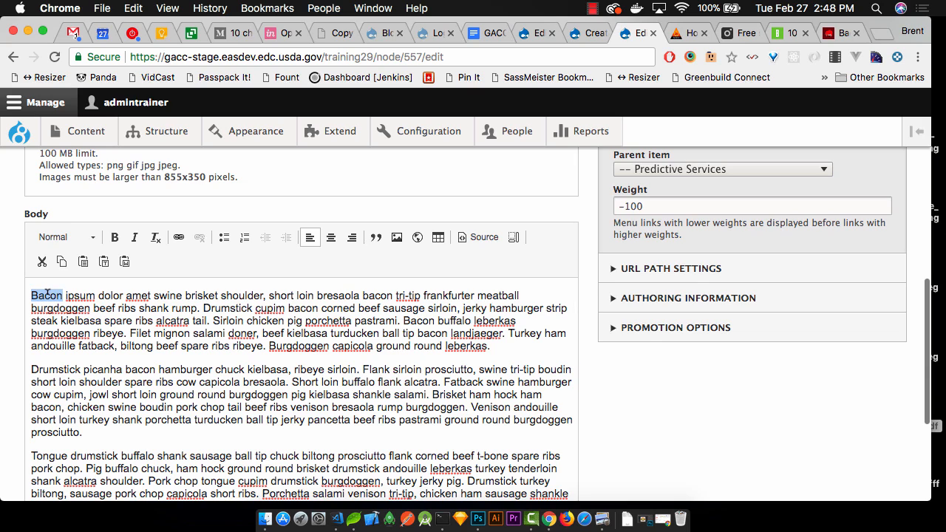
pyautogui.click(116, 237)
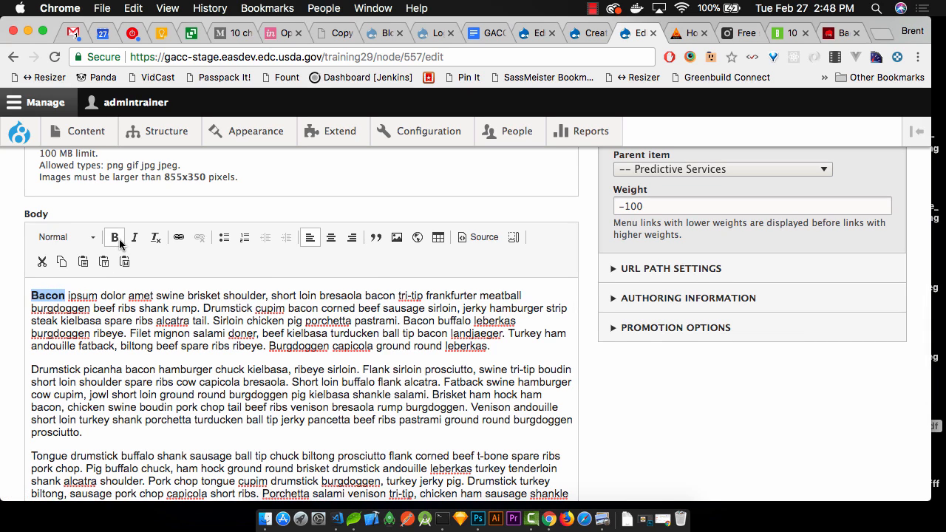
pyautogui.doubleClick(82, 296)
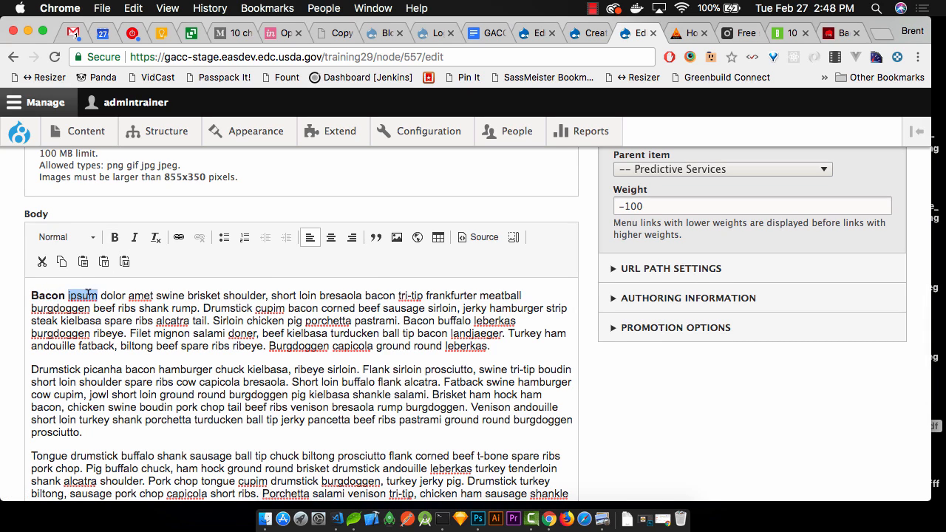
pyautogui.click(133, 238)
pyautogui.click(113, 296)
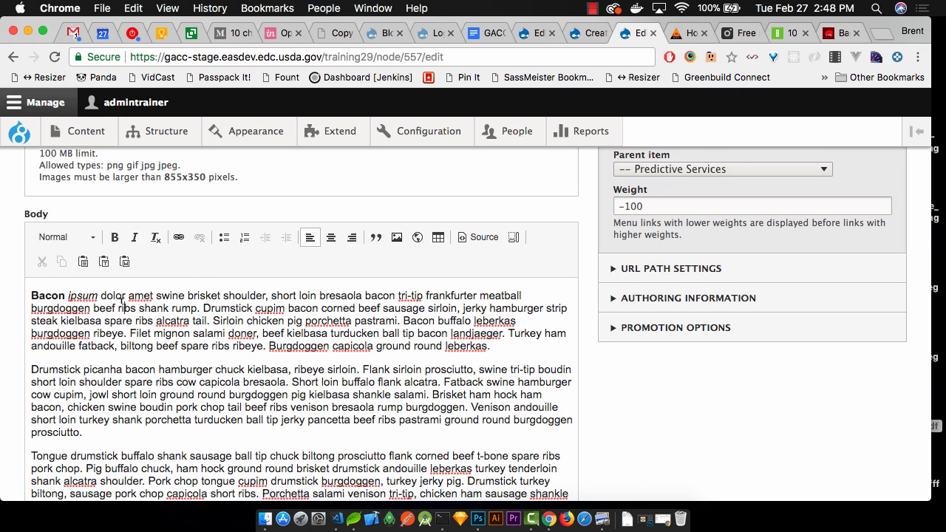
pyautogui.doubleClick(113, 295)
pyautogui.click(177, 237)
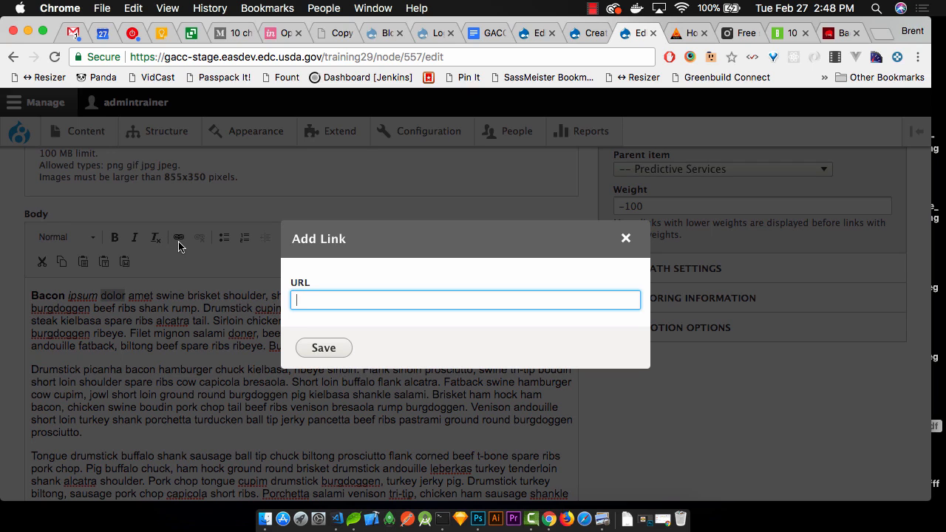
pyautogui.write('htt')
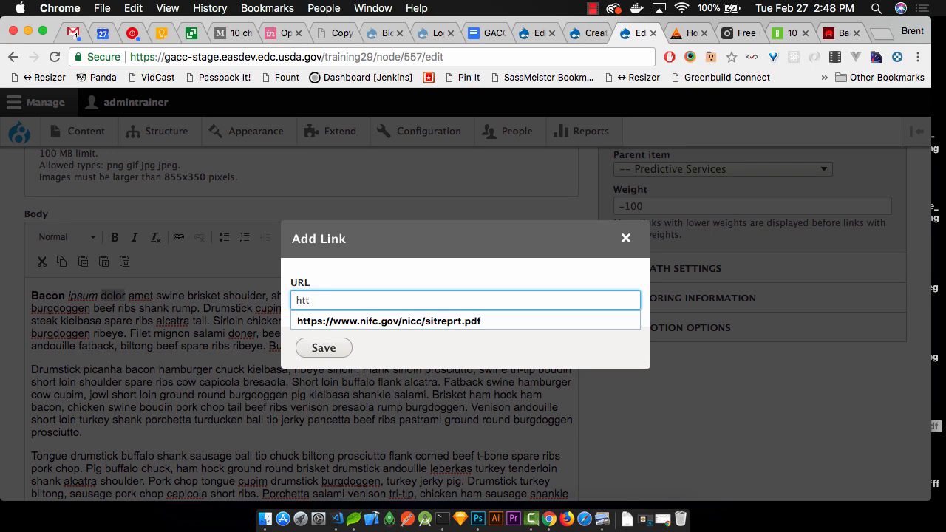
pyautogui.press('Down')
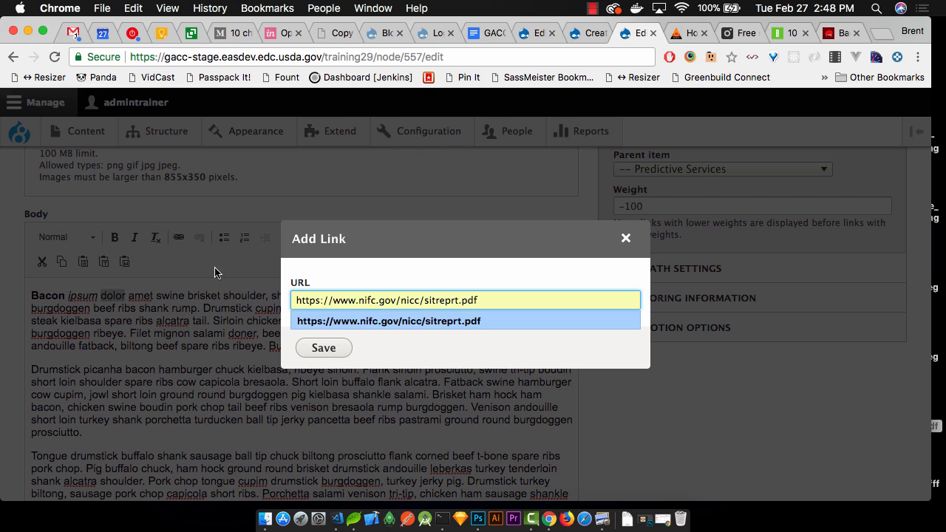
pyautogui.click(369, 321)
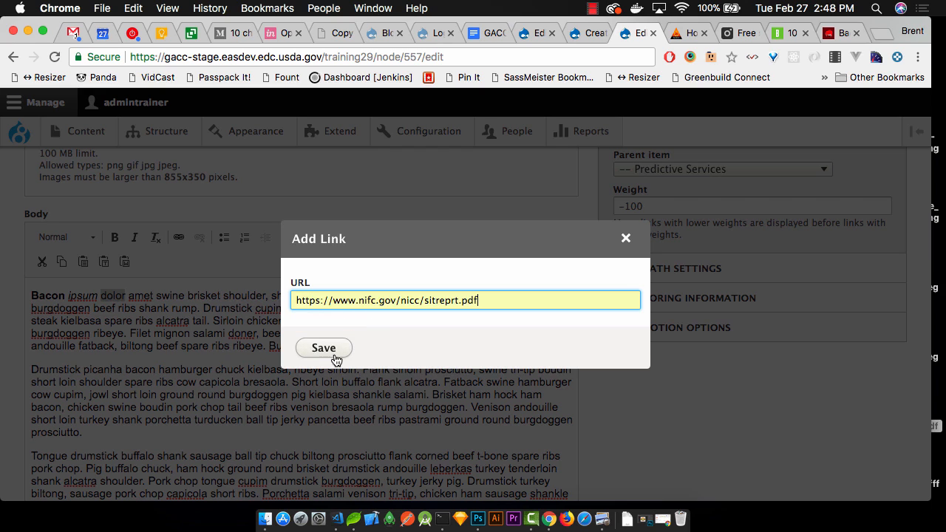
pyautogui.click(338, 355)
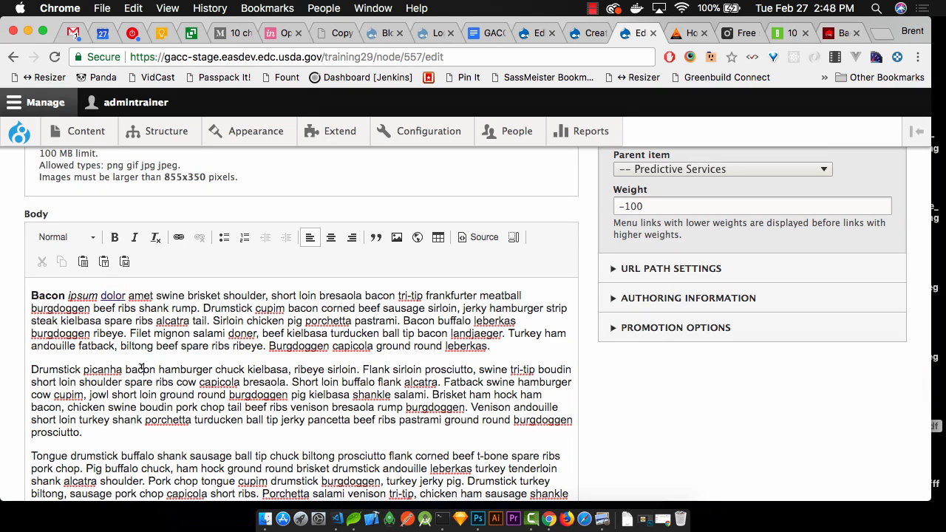
# - Enter "Formatted the content in the body." as the revision log message
pyautogui.scroll(8, 141, 368)
pyautogui.scroll(3, 141, 375)
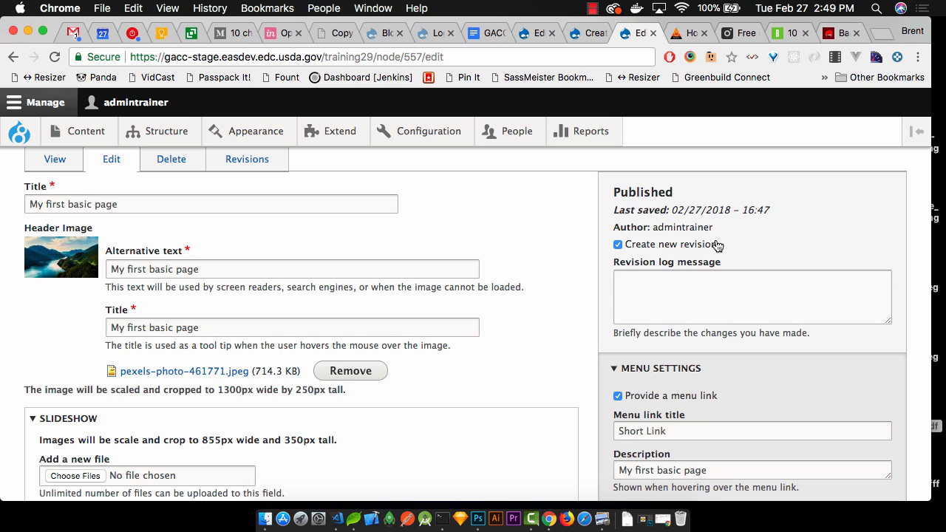
pyautogui.click(668, 290)
pyautogui.write('For')
pyautogui.press('BackSpace')
pyautogui.press('BackSpace')
pyautogui.press('BackSpace')
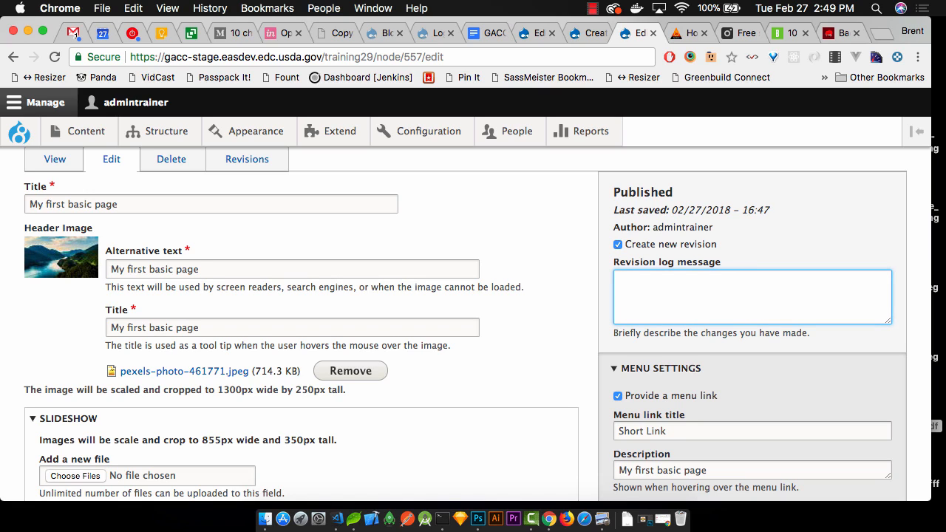
pyautogui.write('Formatted the content in the body.')
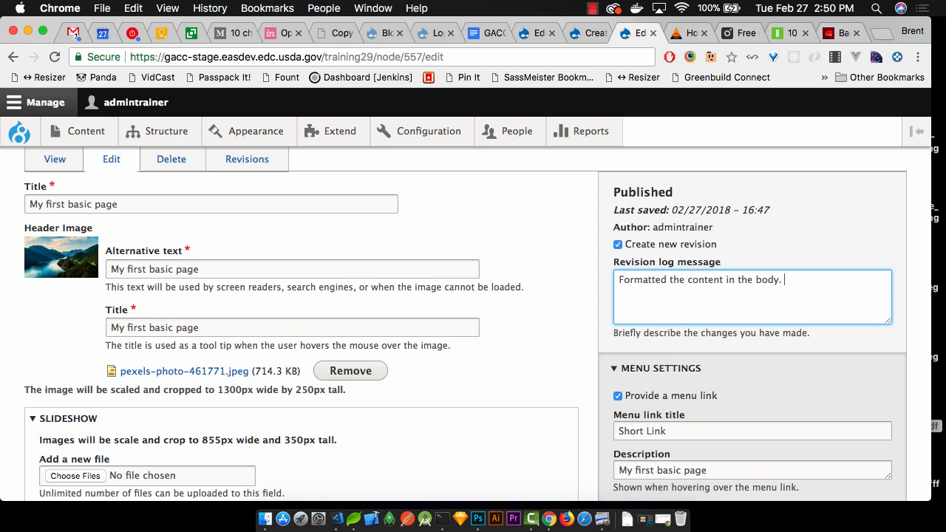
# - Save the edited basic page as a new revision, keeping it published
pyautogui.scroll(-3, 518, 251)
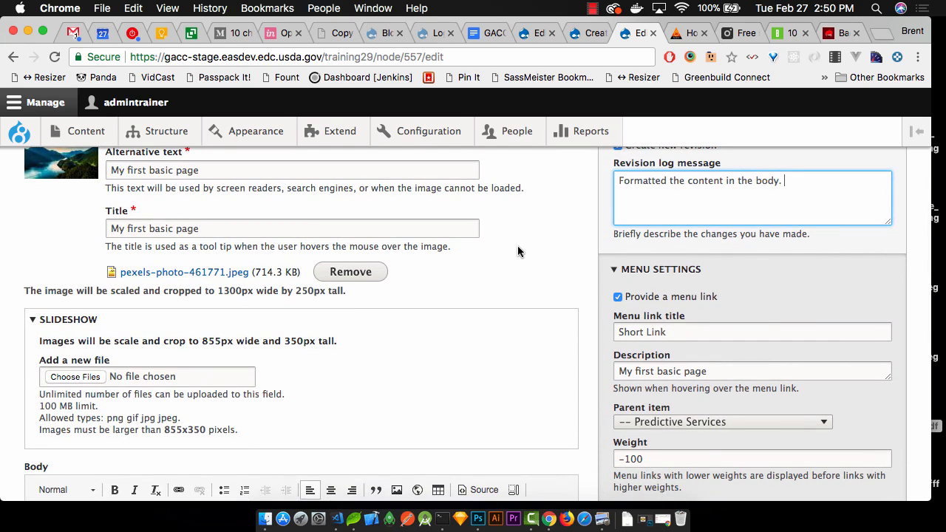
pyautogui.scroll(1, 517, 252)
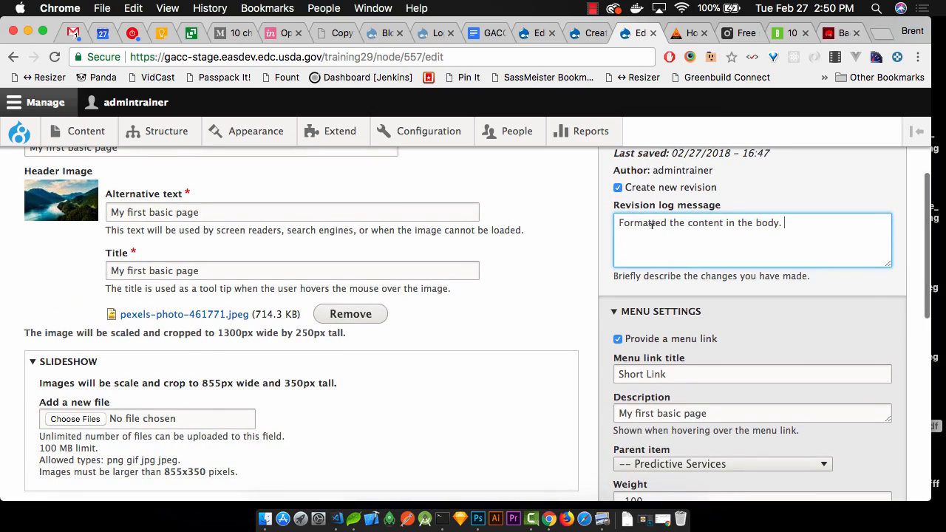
pyautogui.scroll(-15, 606, 255)
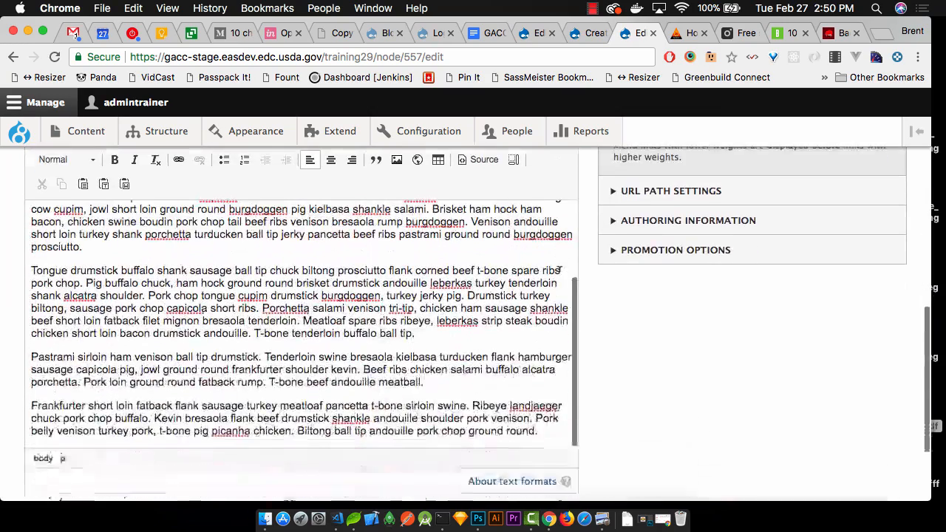
pyautogui.scroll(-3, 559, 271)
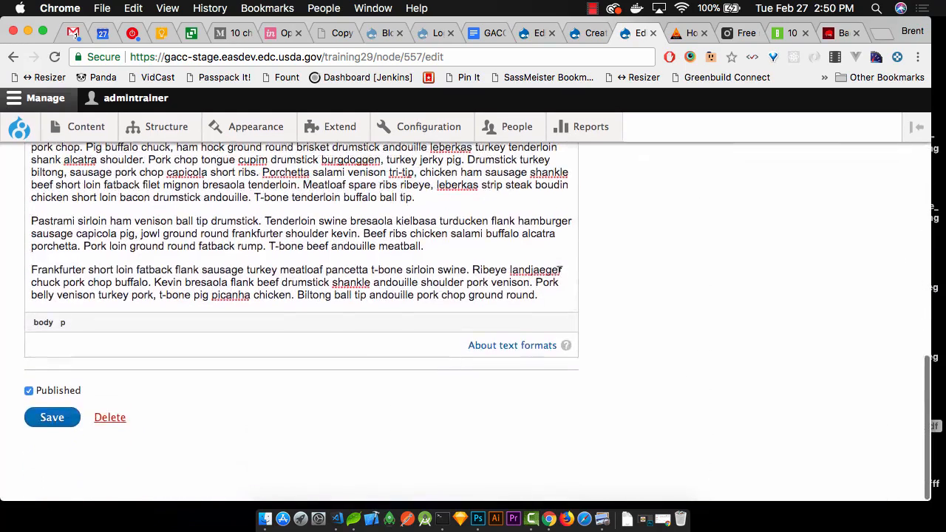
pyautogui.click(60, 421)
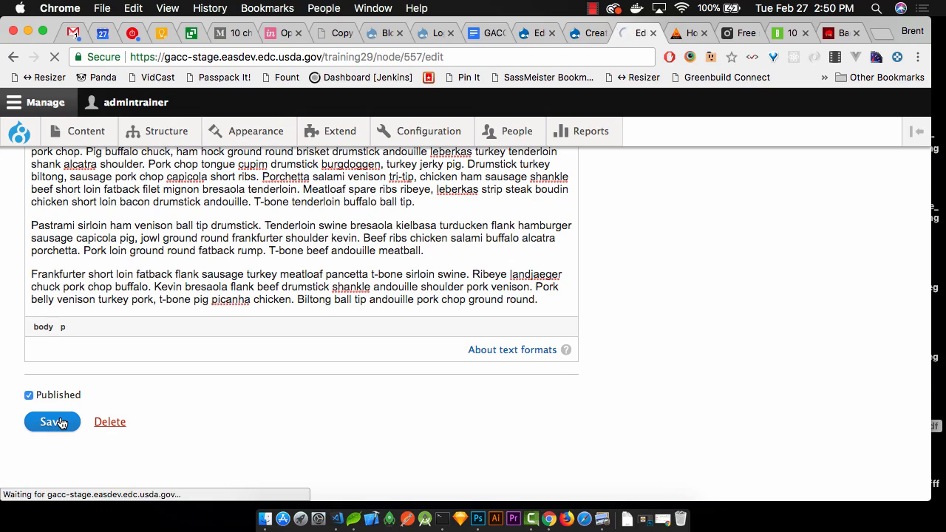
# - Review the formatted page, open its list of revisions and show the operations offered for the 16:47 revision
pyautogui.scroll(-5, 296, 301)
pyautogui.scroll(2, 296, 301)
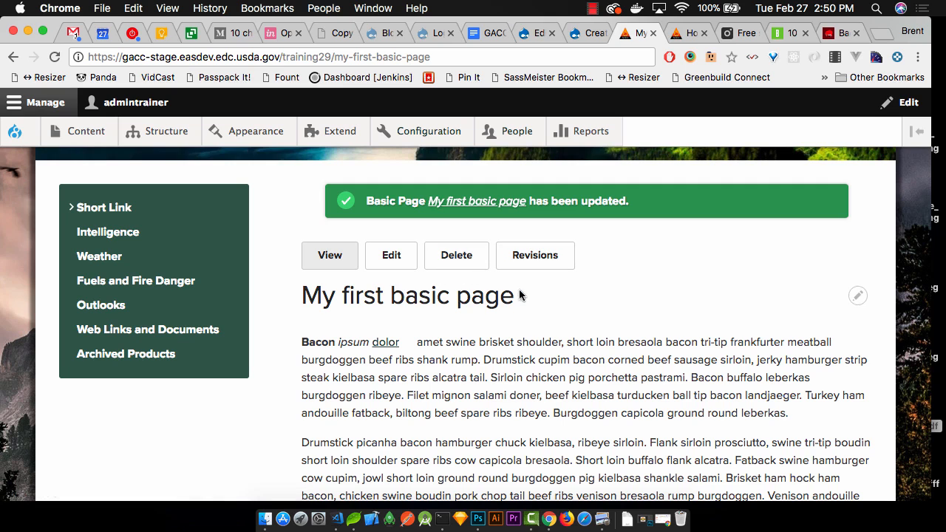
pyautogui.click(562, 266)
pyautogui.scroll(-3, 563, 269)
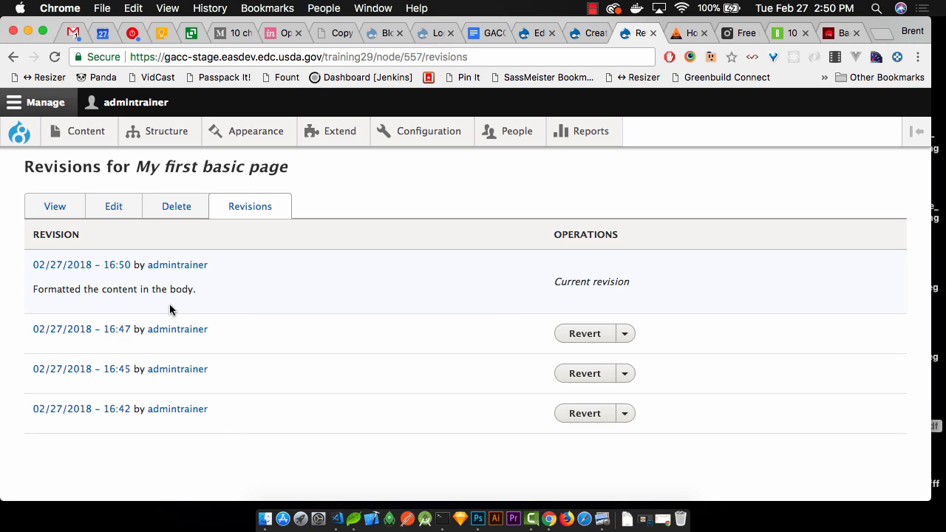
pyautogui.click(627, 333)
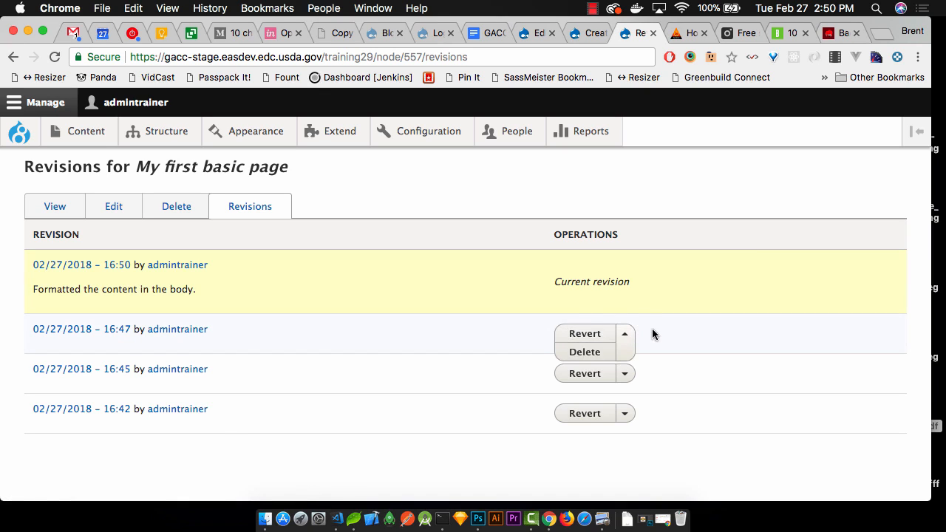
# - View the page's earlier revisions from 16:47, 16:45 and 16:42, and show the operations offered for the 16:45 revision
pyautogui.click(68, 330)
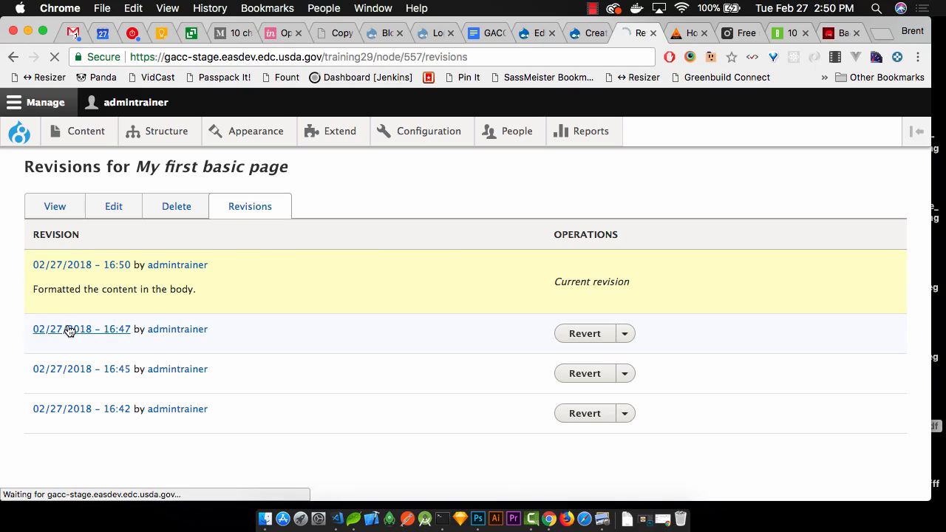
pyautogui.scroll(-10, 126, 314)
pyautogui.scroll(10, 126, 313)
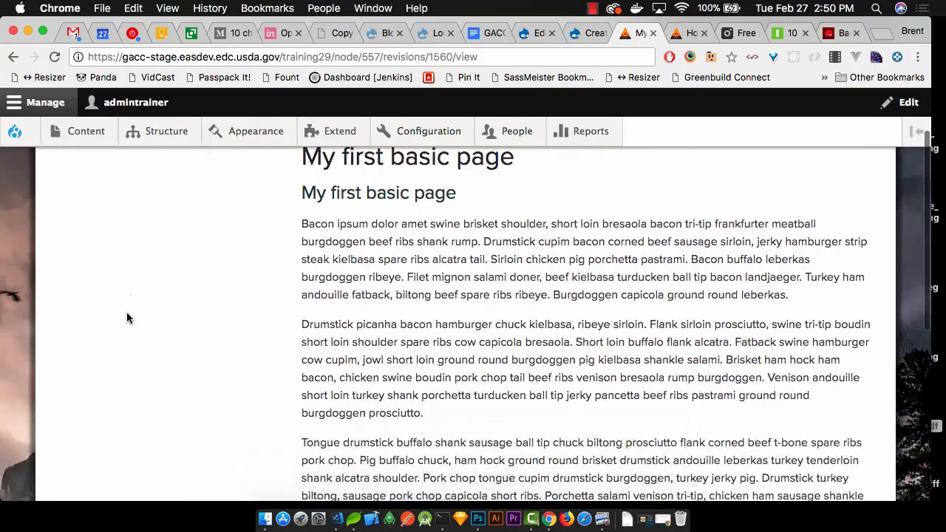
pyautogui.press('super+bracketleft')
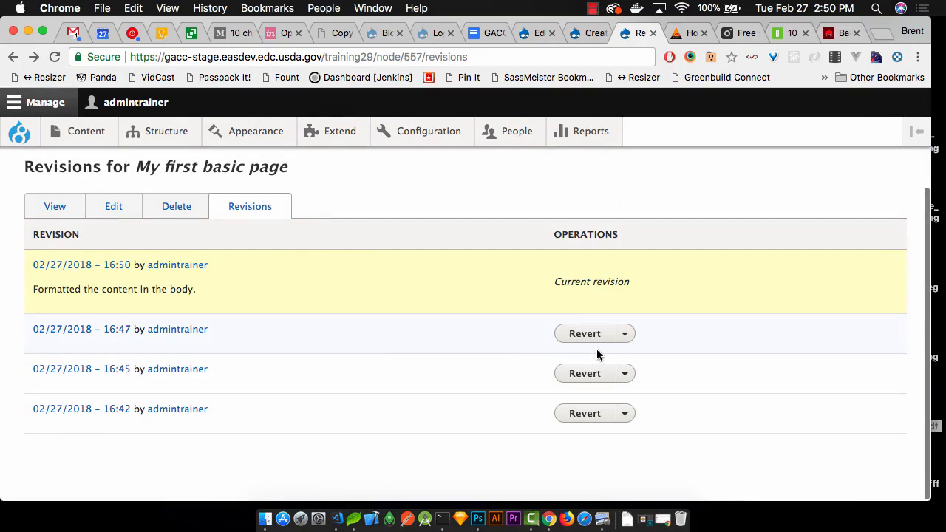
pyautogui.click(79, 374)
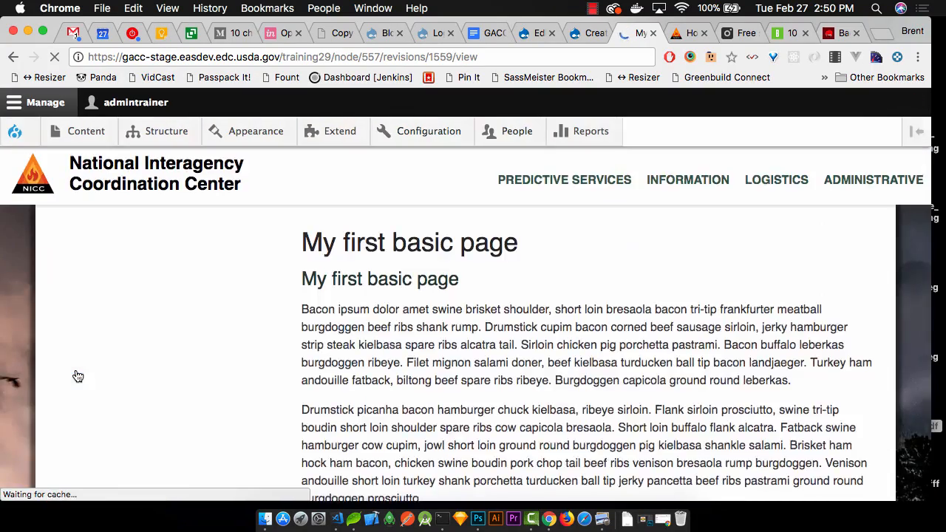
pyautogui.scroll(-10, 185, 322)
pyautogui.press('super+bracketleft')
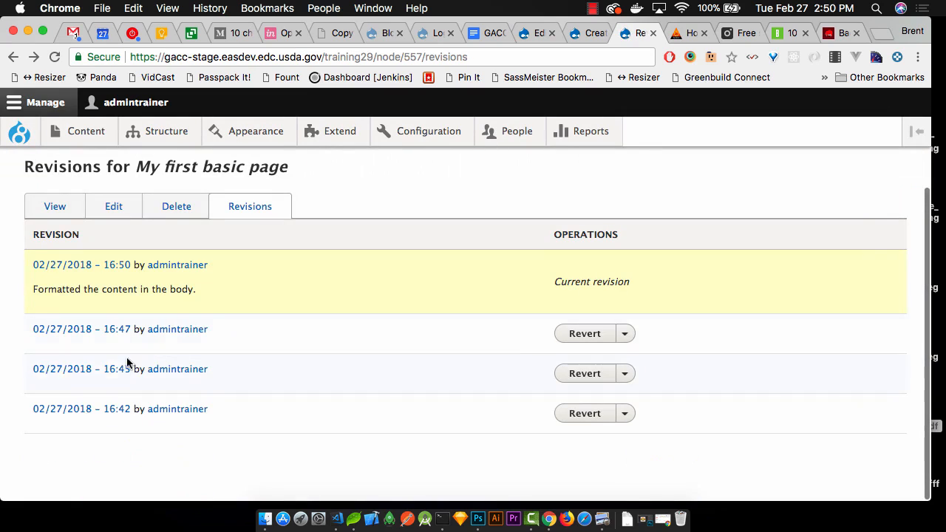
pyautogui.click(106, 369)
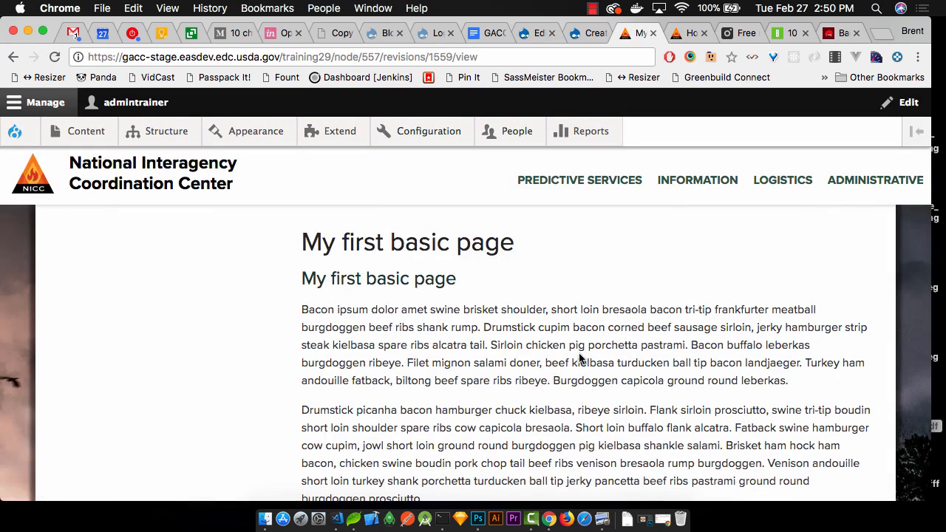
pyautogui.press('super+bracketleft')
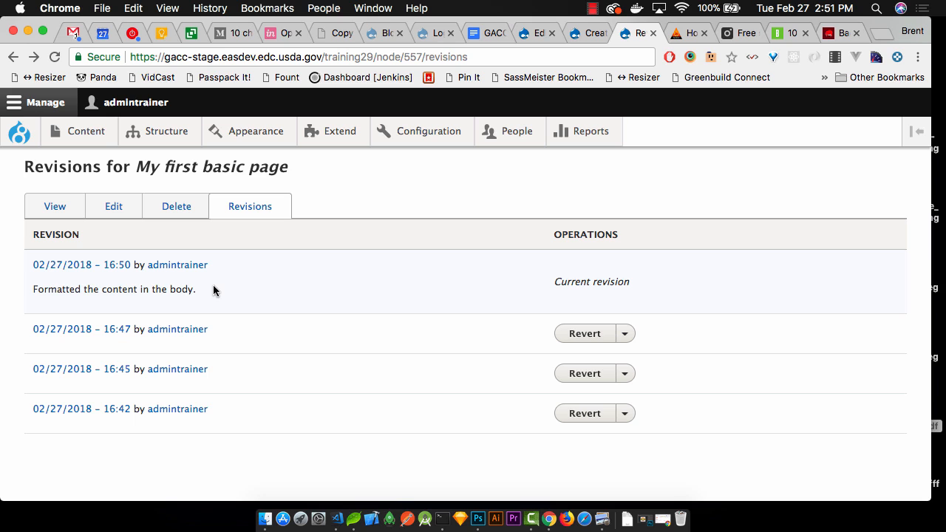
pyautogui.click(103, 405)
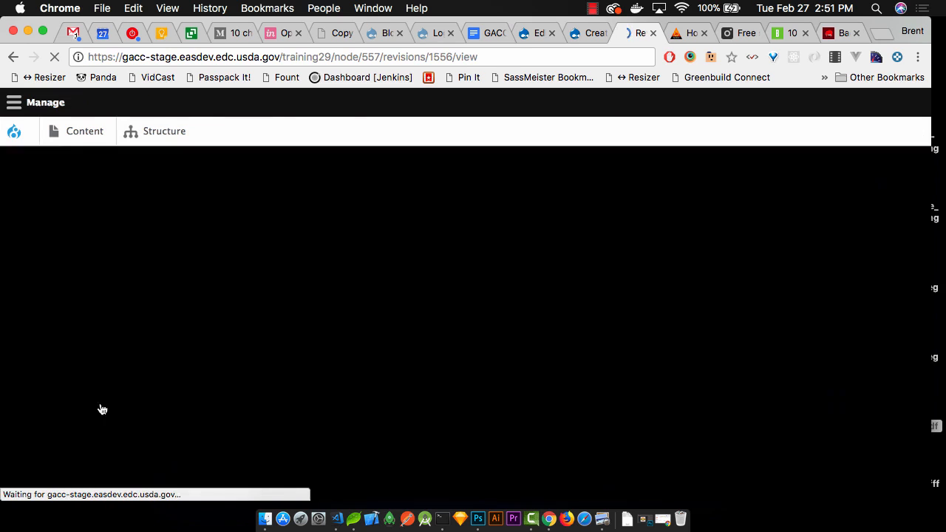
pyautogui.scroll(-4, 197, 311)
pyautogui.press('super+bracketleft')
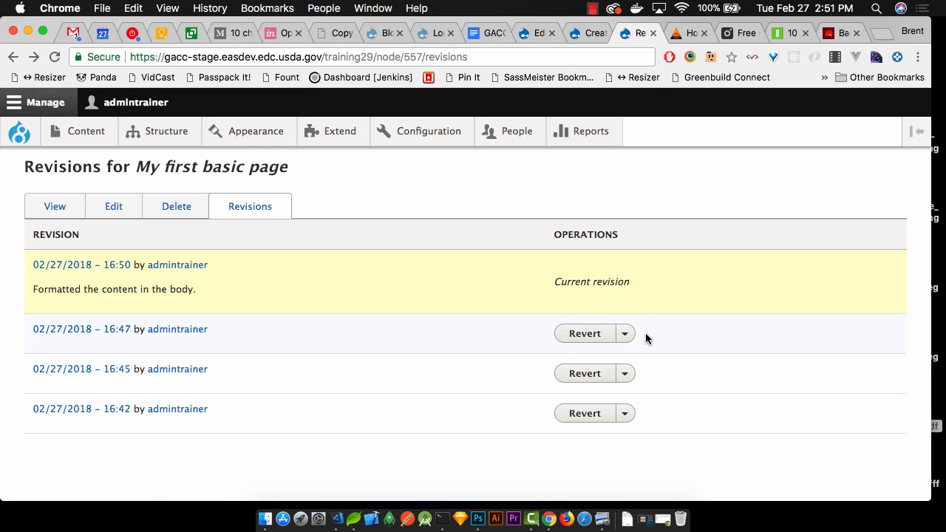
pyautogui.click(627, 375)
# - Open the basic page for editing and delete the first three words, "Bacon ipsum dolor", from the body
pyautogui.click(114, 213)
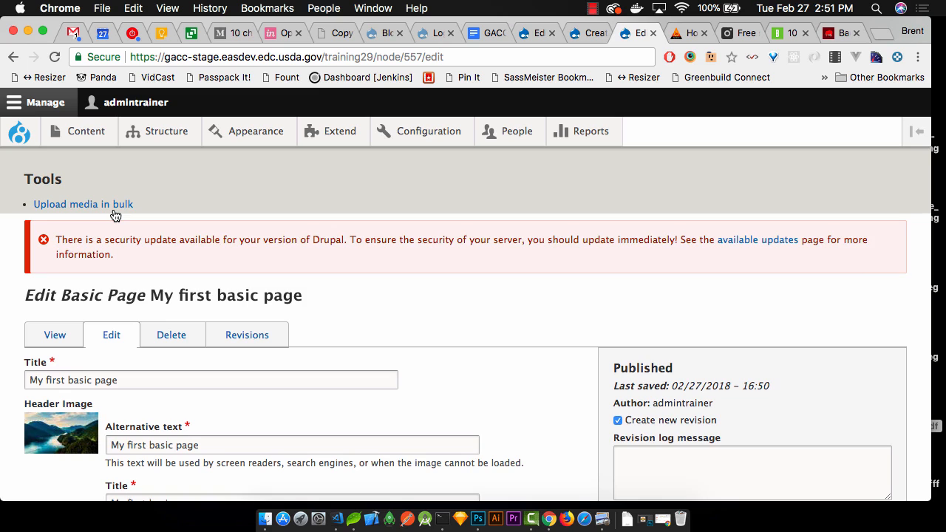
pyautogui.scroll(-15, 115, 215)
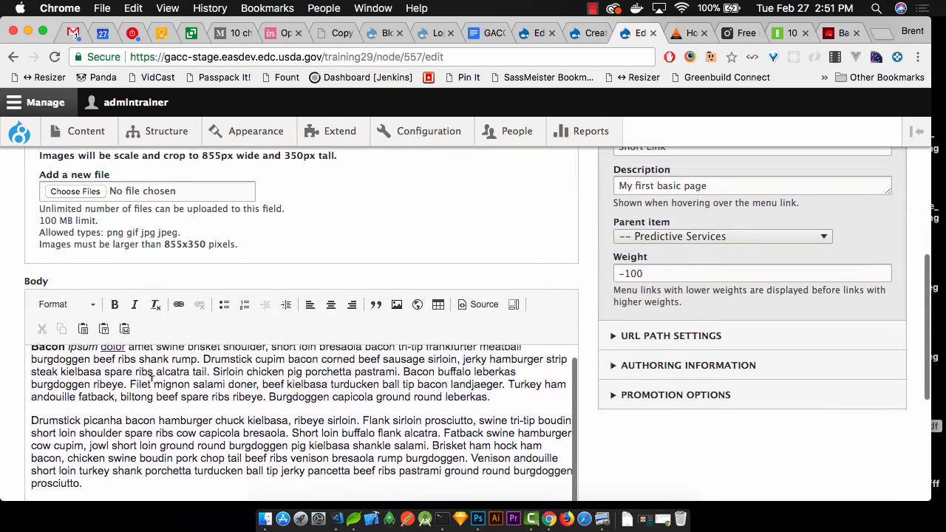
pyautogui.scroll(3, 152, 376)
pyautogui.moveTo(129, 382); pyautogui.dragTo(11, 381)
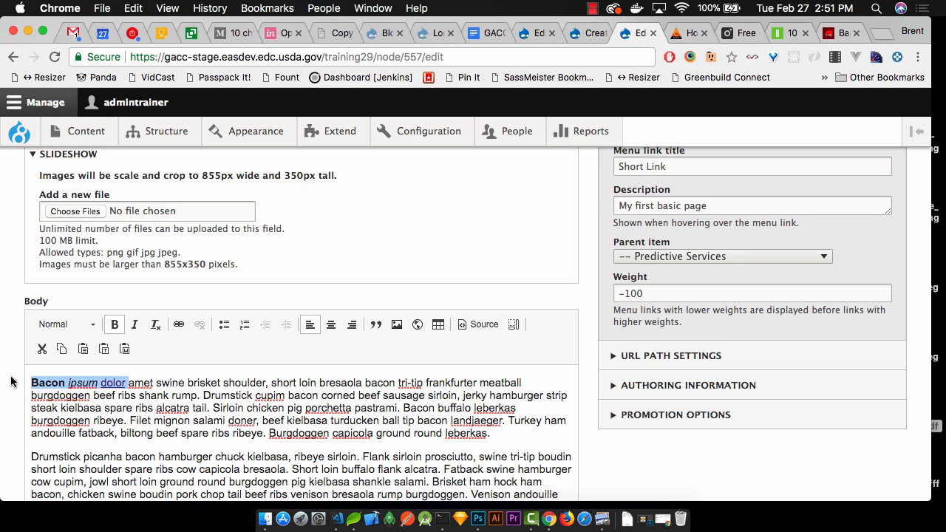
pyautogui.press('BackSpace')
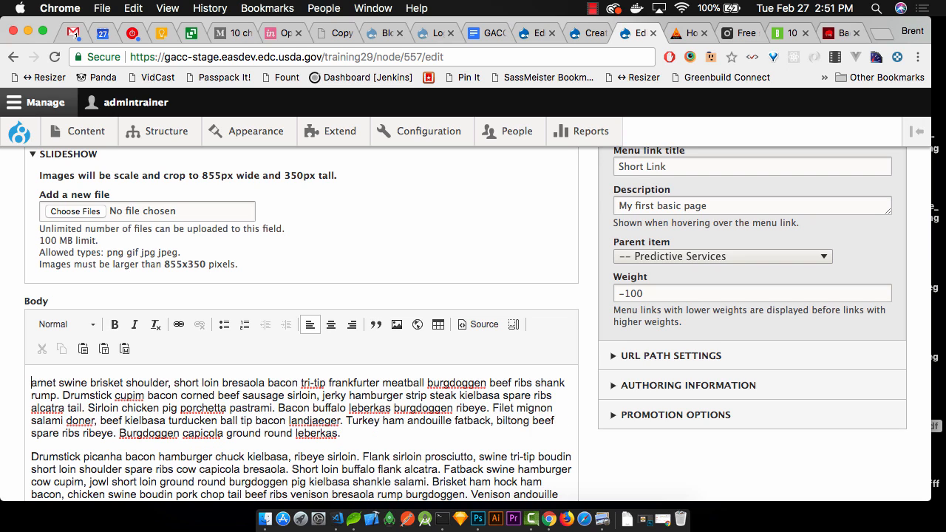
# - Enter "Removed first three words." as the revision log message and save the page as a new revision
pyautogui.scroll(4, 115, 367)
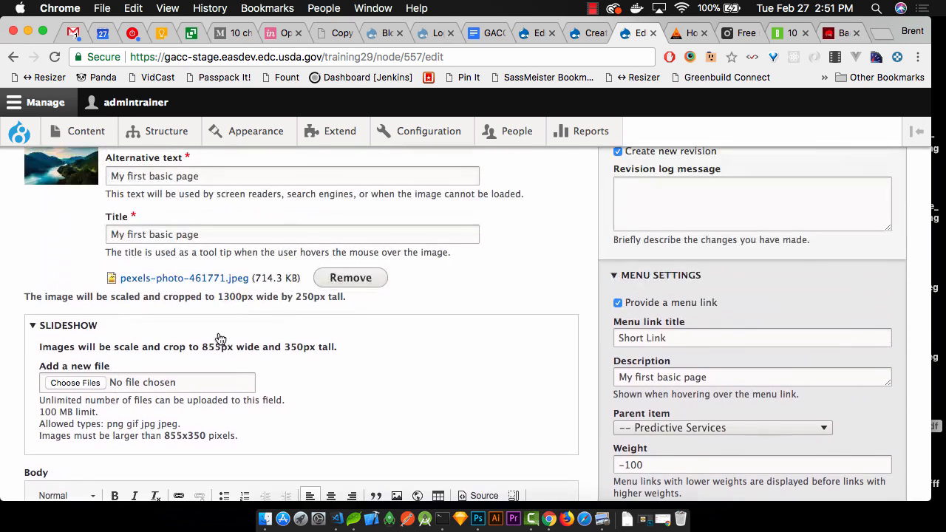
pyautogui.click(658, 217)
pyautogui.write('Dis')
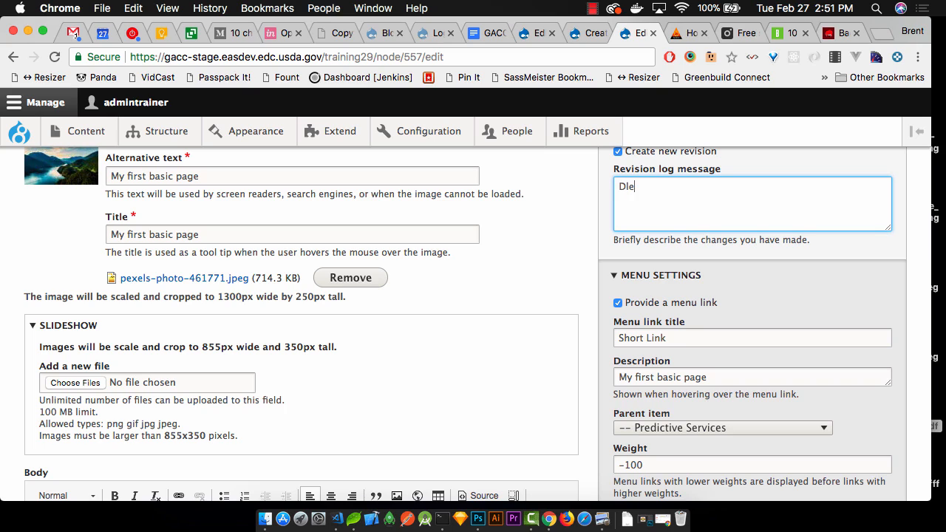
pyautogui.press('BackSpace')
pyautogui.press('BackSpace')
pyautogui.write('ele')
pyautogui.press('BackSpace')
pyautogui.press('BackSpace')
pyautogui.press('BackSpace')
pyautogui.press('BackSpace')
pyautogui.write('Removed first three words.')
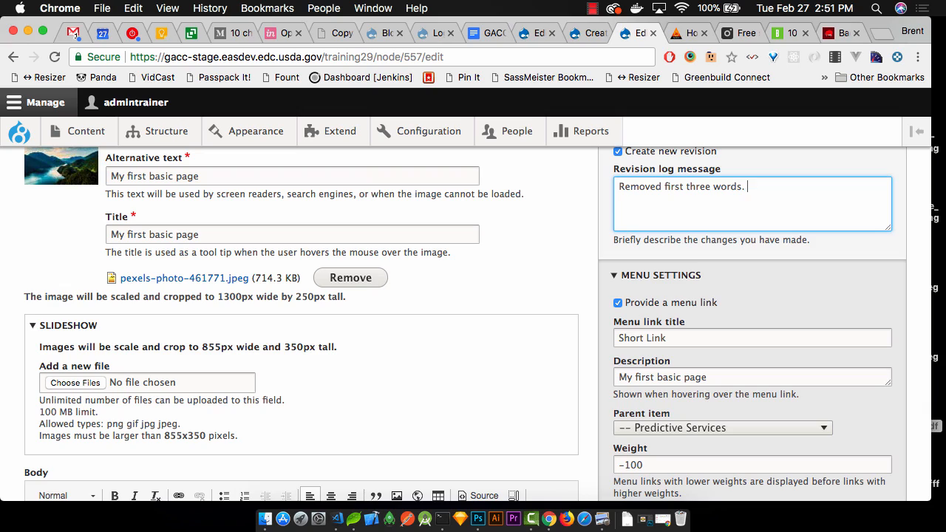
pyautogui.scroll(-15, 473, 323)
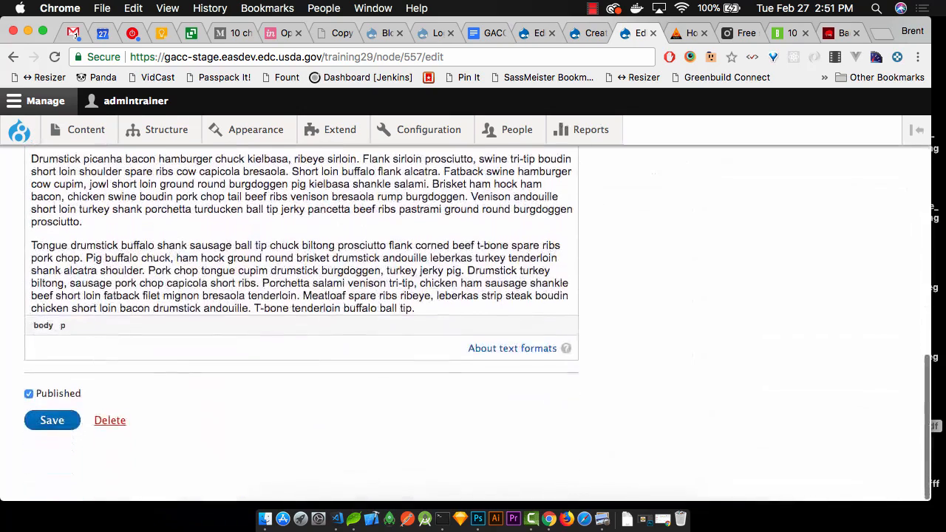
pyautogui.click(59, 422)
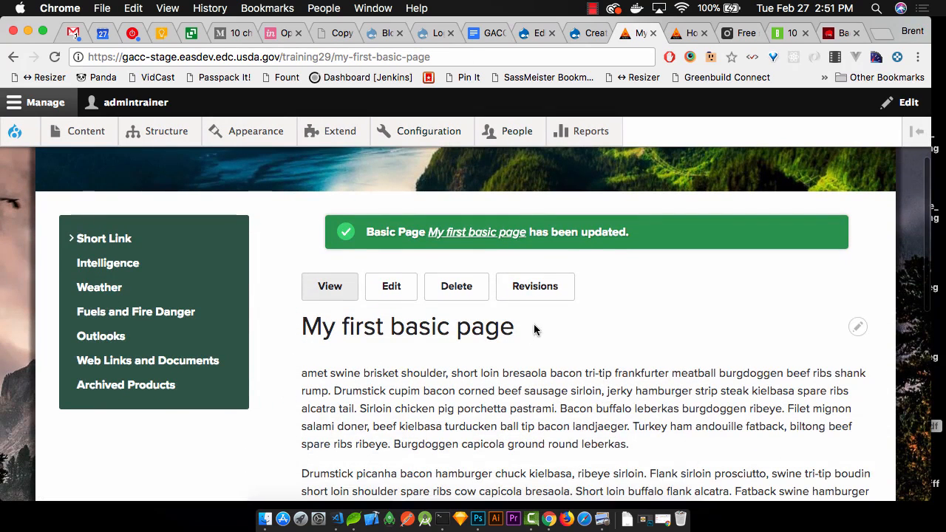
# - Open the page's list of revisions and view the content of the 16:50 revision
pyautogui.click(542, 285)
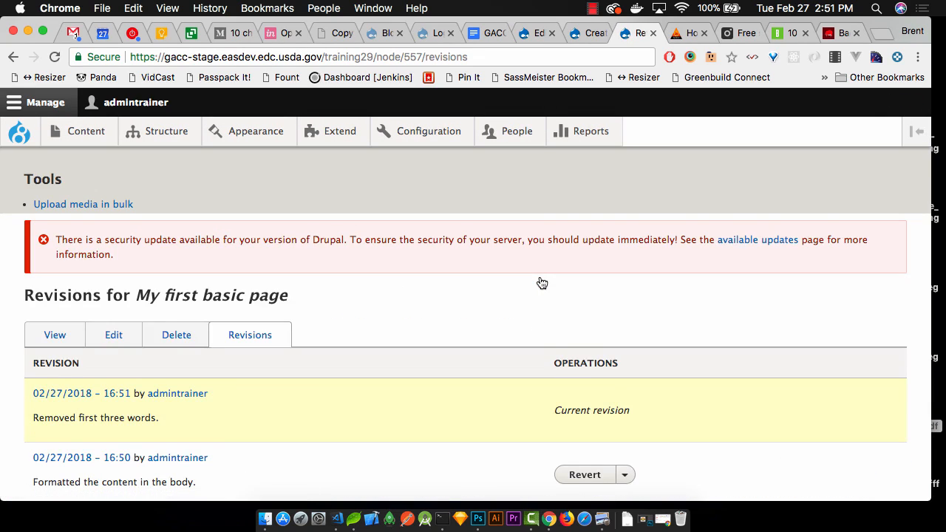
pyautogui.scroll(-4, 542, 284)
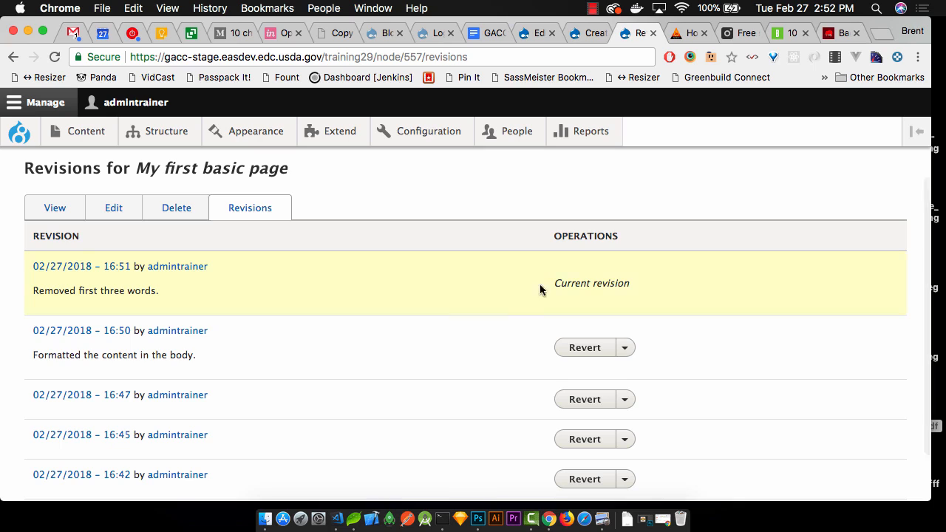
pyautogui.click(74, 337)
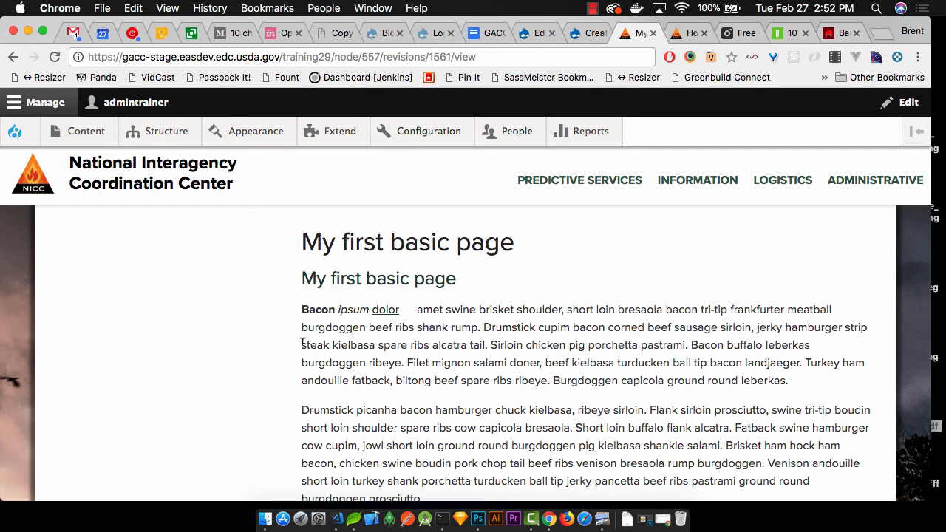
pyautogui.press('super+bracketleft')
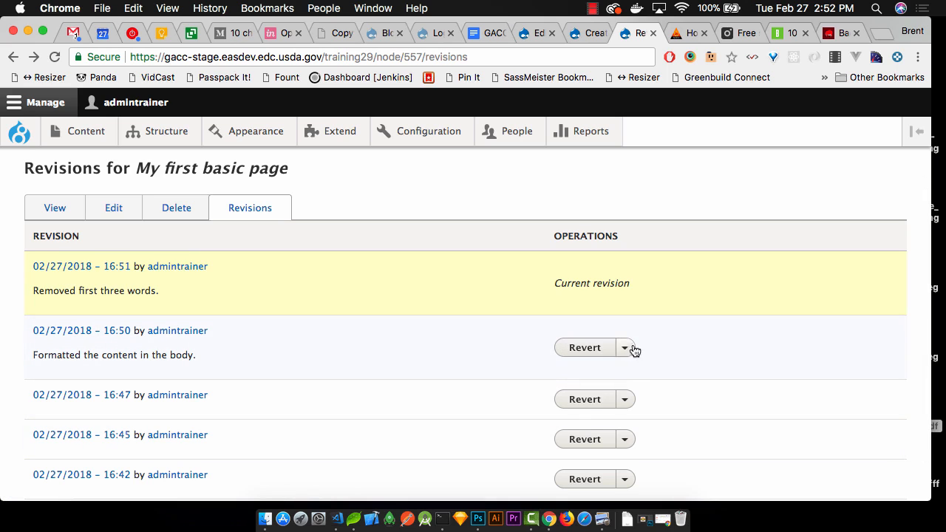
# - Revert the page to the 16:50 revision and view the resulting page
pyautogui.click(589, 349)
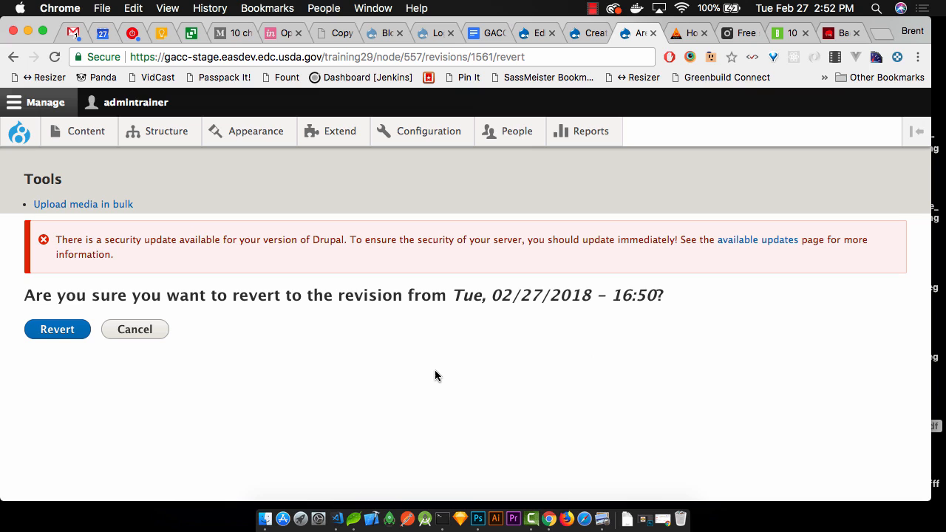
pyautogui.click(46, 336)
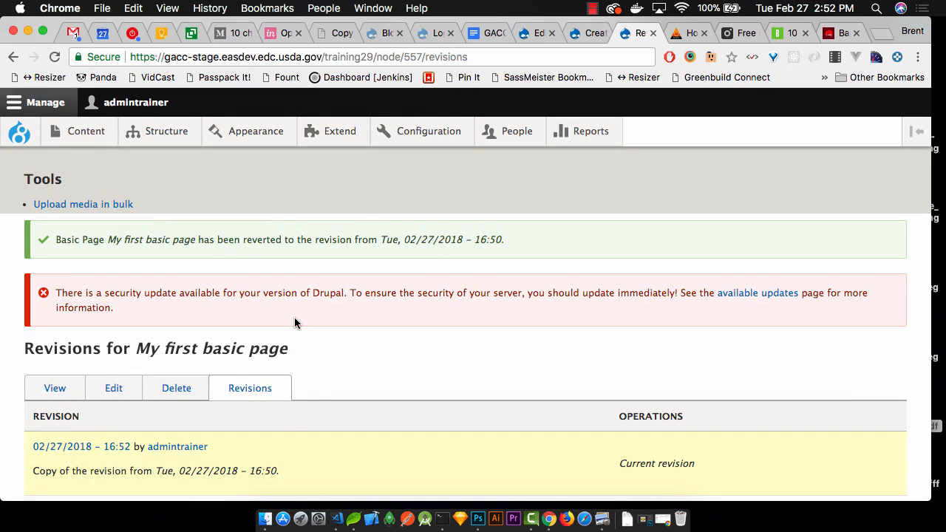
pyautogui.click(60, 388)
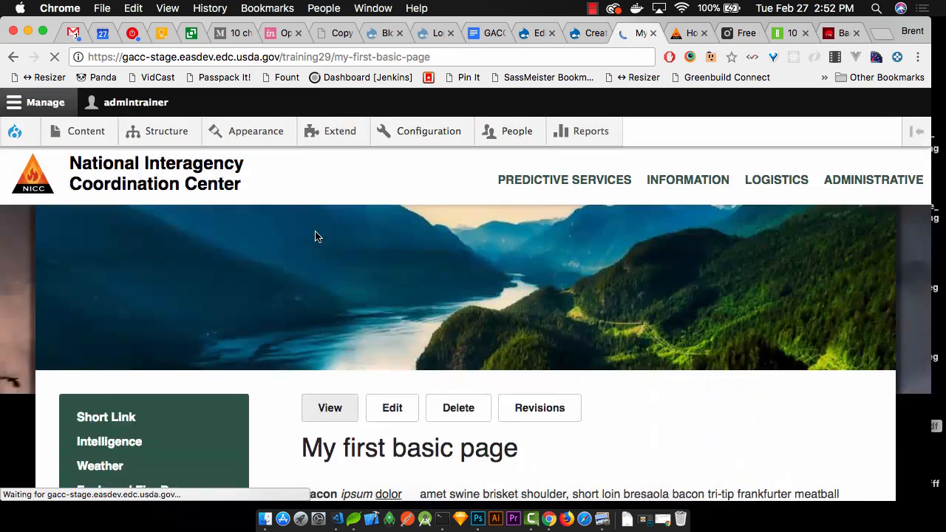
pyautogui.scroll(-3, 316, 237)
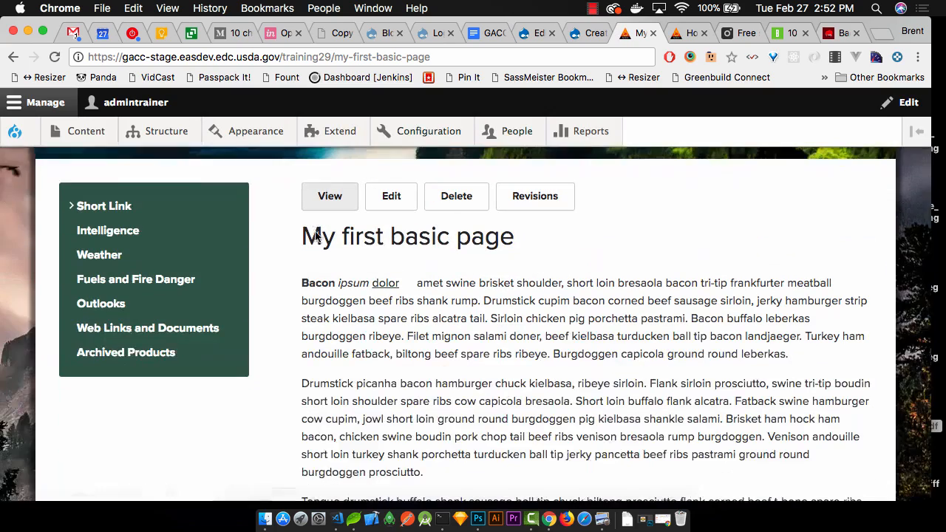
# - Open the page for editing and remove the text formatting from the whole body
pyautogui.click(399, 204)
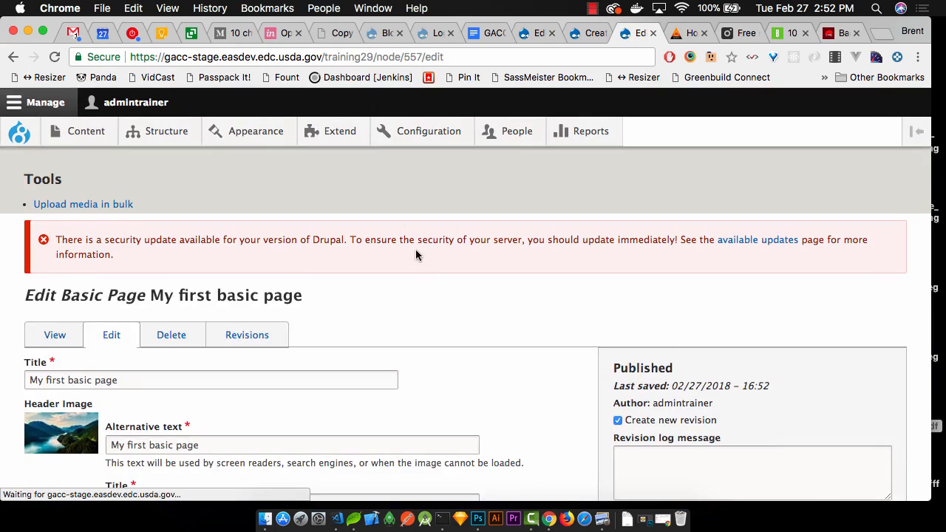
pyautogui.scroll(-5, 415, 250)
pyautogui.scroll(-5, 146, 314)
pyautogui.scroll(5, 146, 314)
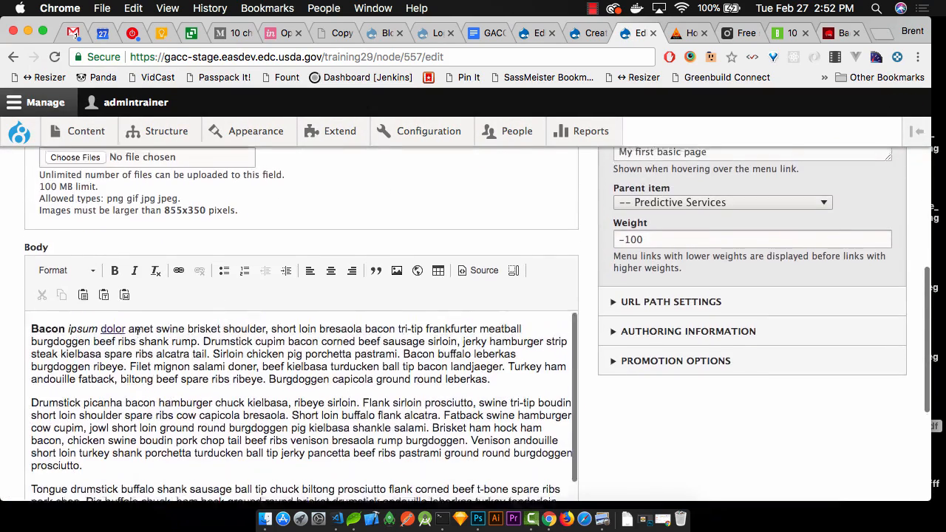
pyautogui.click(131, 333)
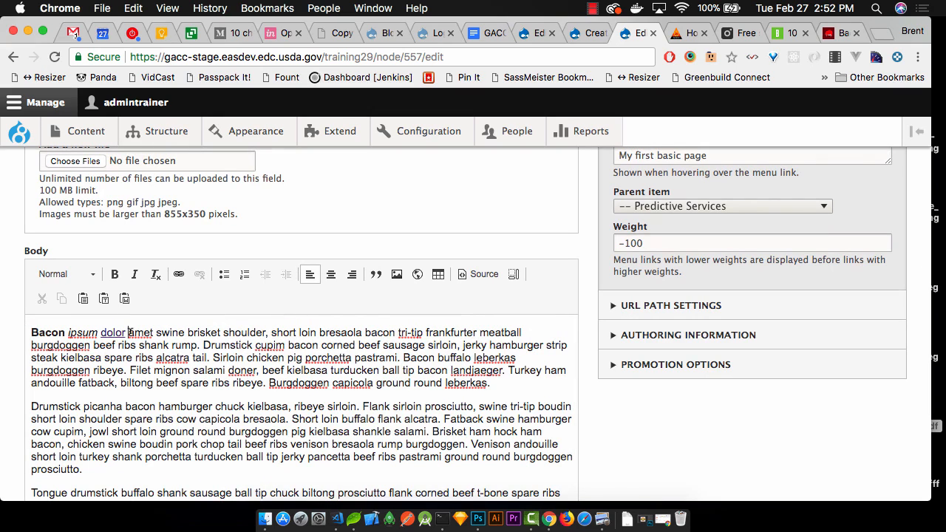
pyautogui.hotkey('ctrl', 'a')
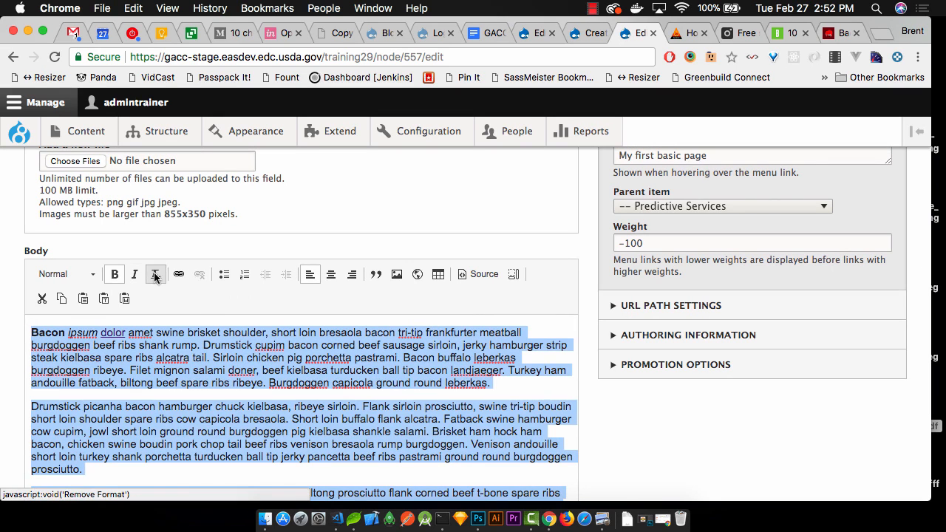
pyautogui.click(155, 274)
# - Make "Bacon" bold and "ipsum" italic at the start of the body
pyautogui.click(40, 333)
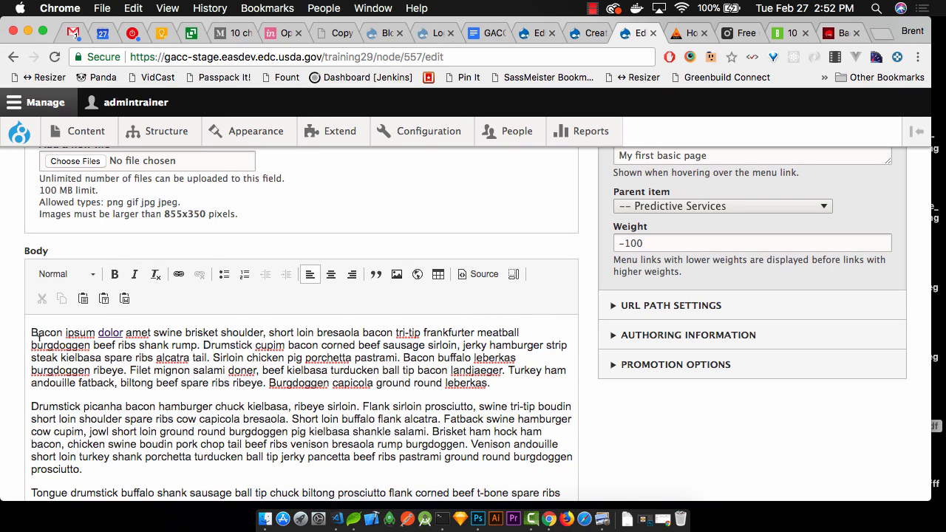
pyautogui.doubleClick(39, 334)
pyautogui.hotkey('ctrl', 'b')
pyautogui.doubleClick(74, 333)
pyautogui.hotkey('ctrl', 'i')
# - Save the reformatted page and review its content from start to end
pyautogui.scroll(-10, 190, 441)
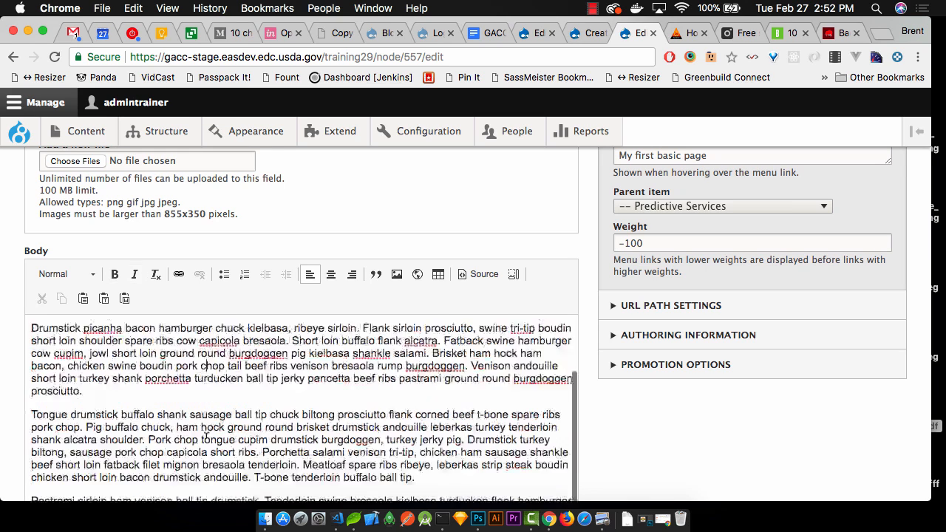
pyautogui.click(51, 422)
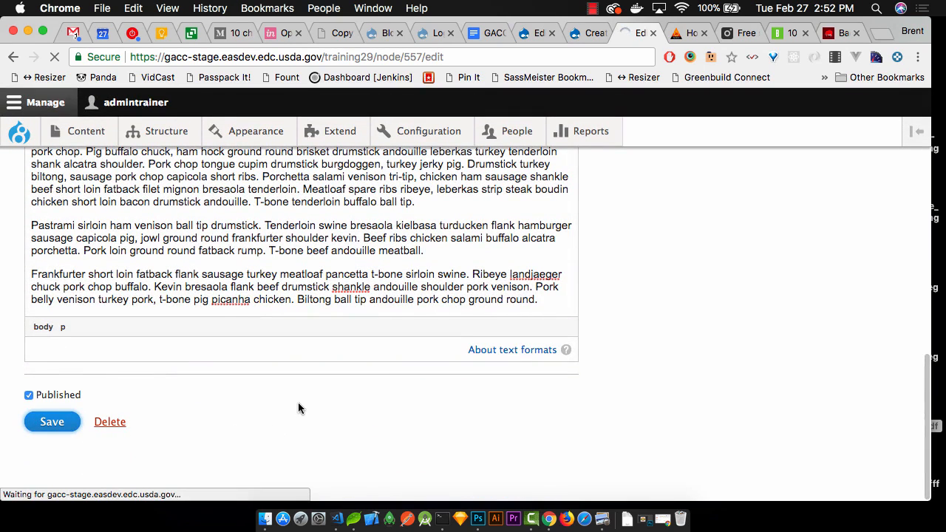
pyautogui.scroll(-5, 298, 408)
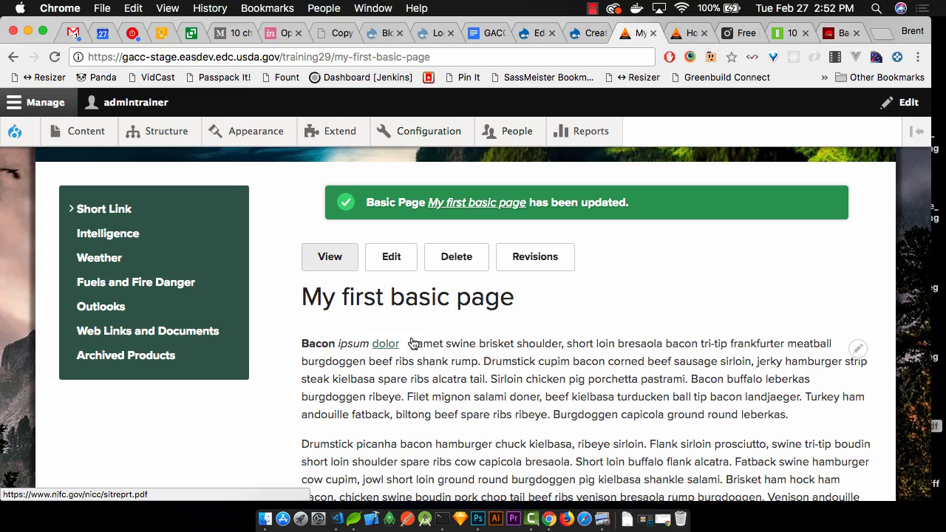
pyautogui.scroll(-10, 414, 344)
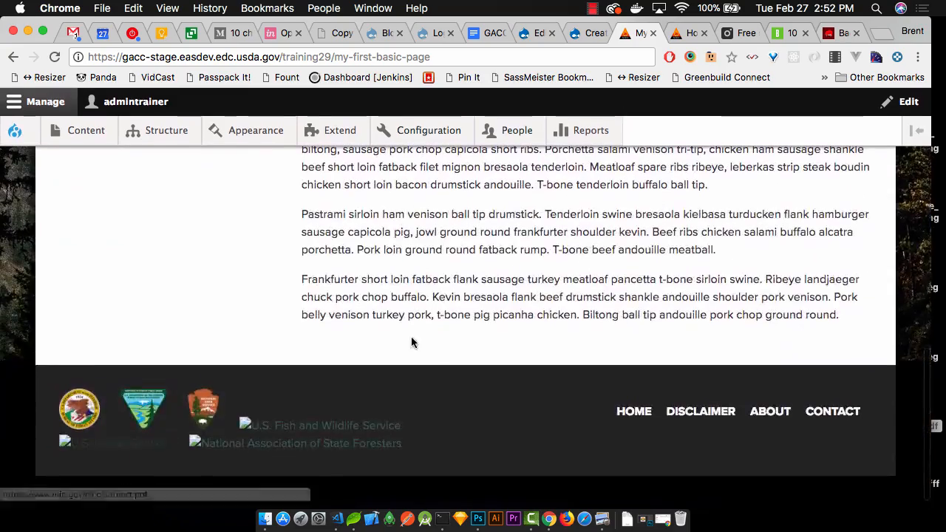
pyautogui.scroll(2, 411, 336)
pyautogui.scroll(5, 411, 341)
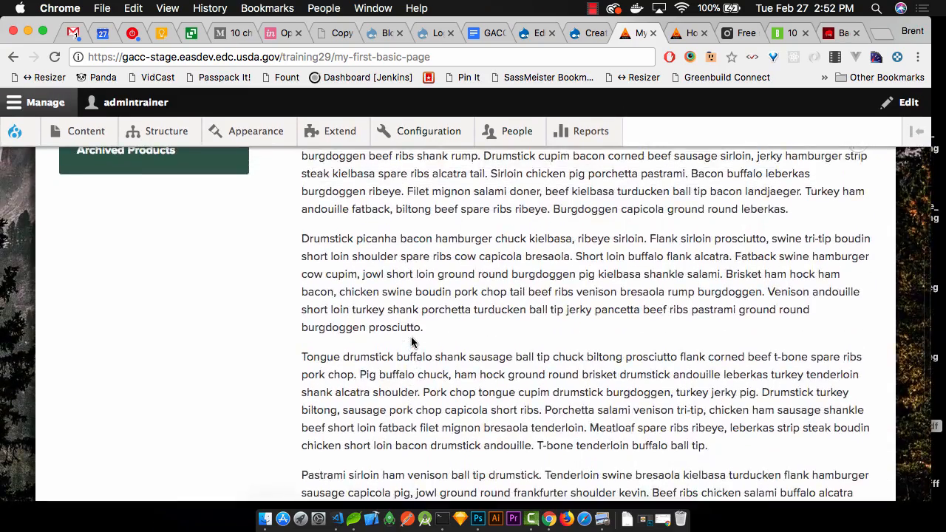
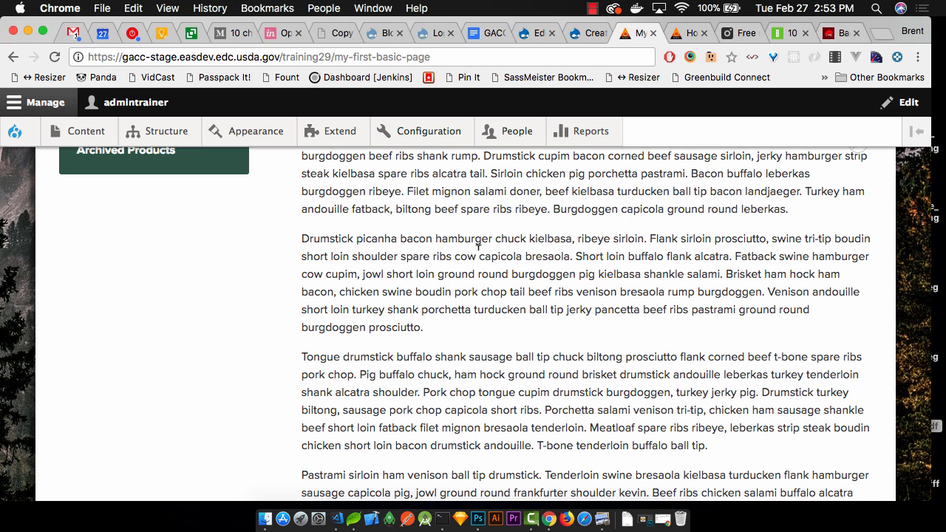
pyautogui.scroll(5, 478, 247)
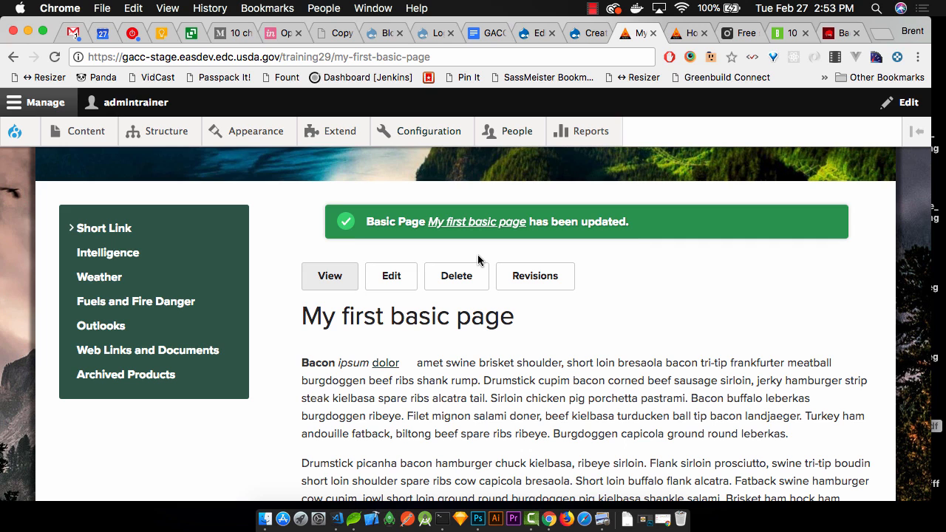
# - Edit the page to no longer provide a menu link, and save it
pyautogui.click(398, 282)
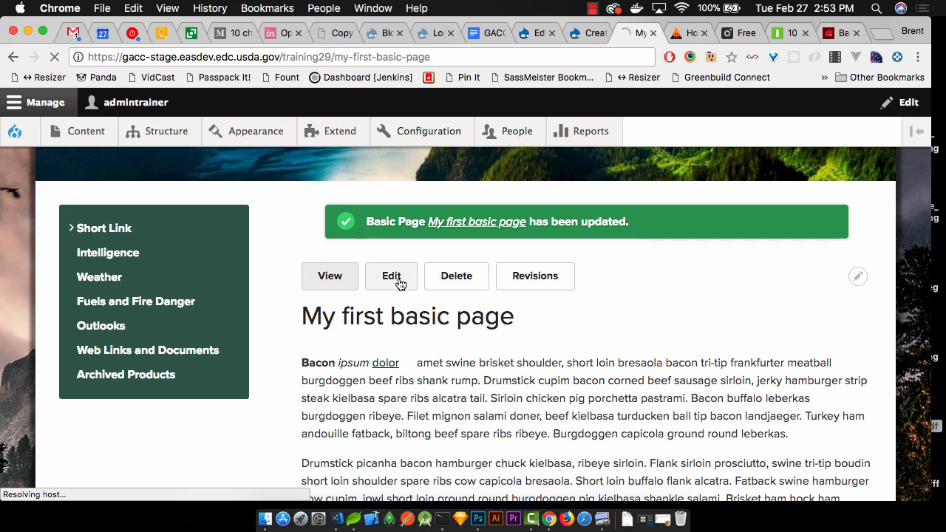
pyautogui.scroll(-3, 400, 284)
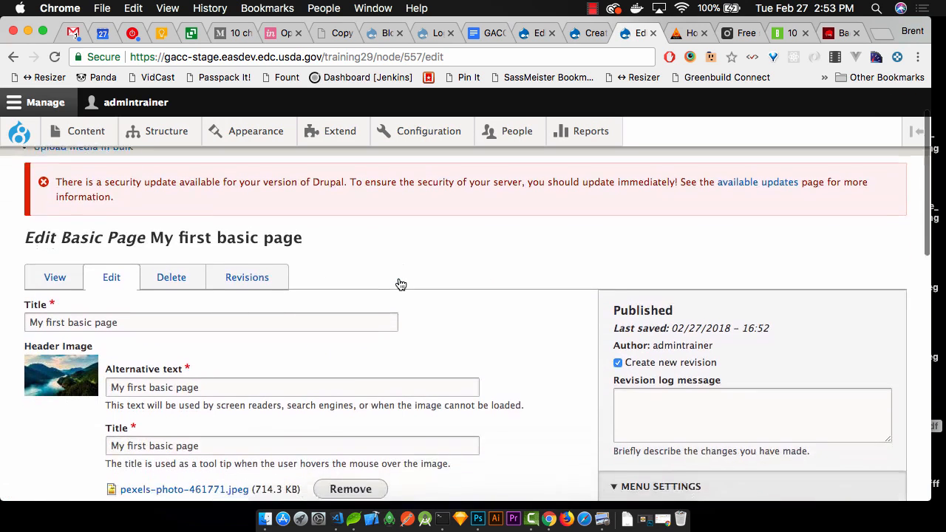
pyautogui.scroll(-2, 661, 332)
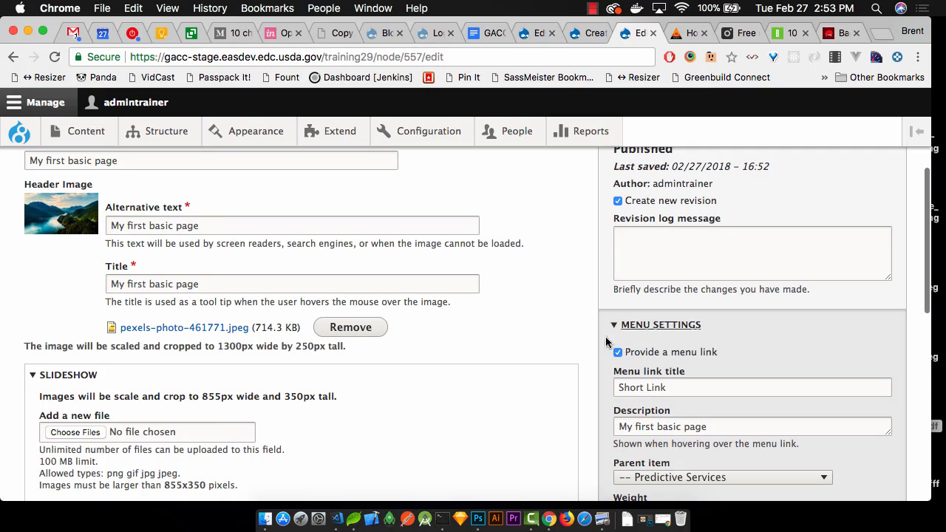
pyautogui.scroll(-1, 581, 344)
pyautogui.scroll(-1, 581, 344)
pyautogui.click(681, 258)
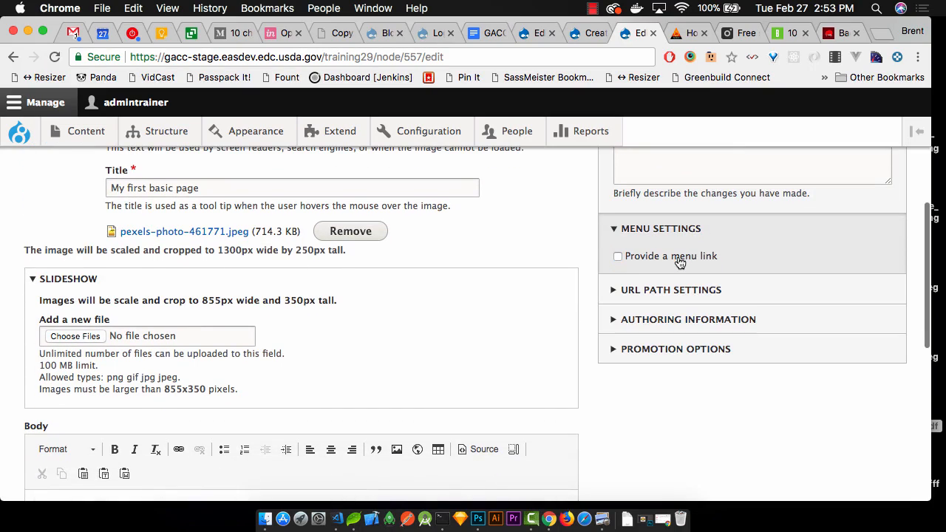
pyautogui.scroll(-10, 575, 269)
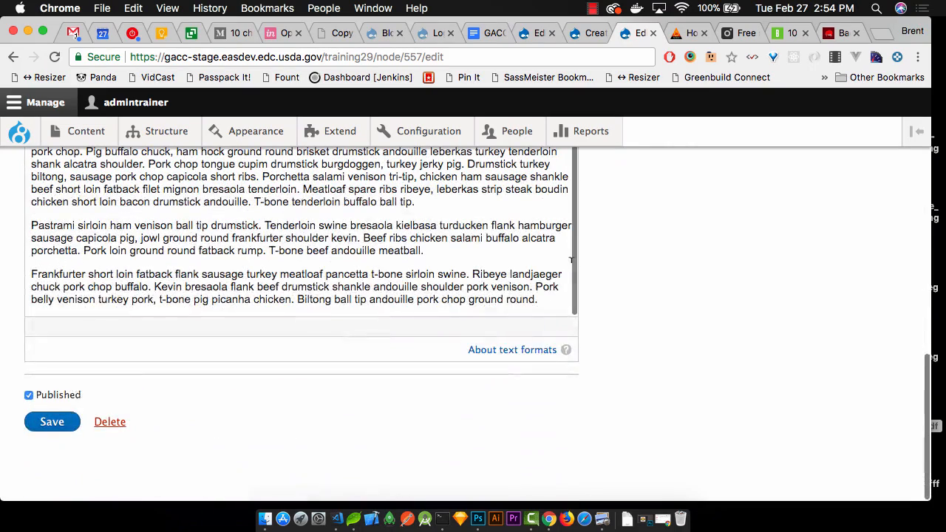
pyautogui.click(66, 400)
pyautogui.click(63, 428)
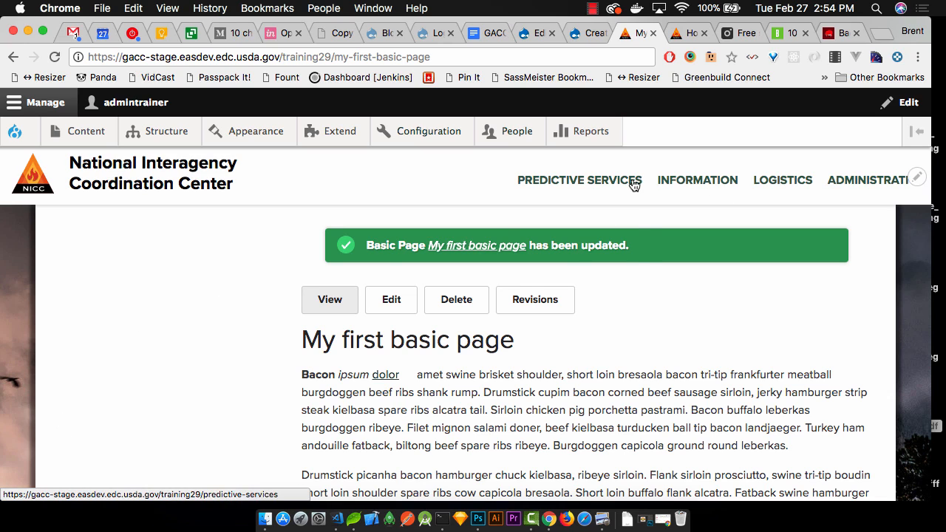
# - Open the page's address in an incognito window, check the Predictive Services menu as an anonymous visitor, and close the window
pyautogui.moveTo(631, 185)
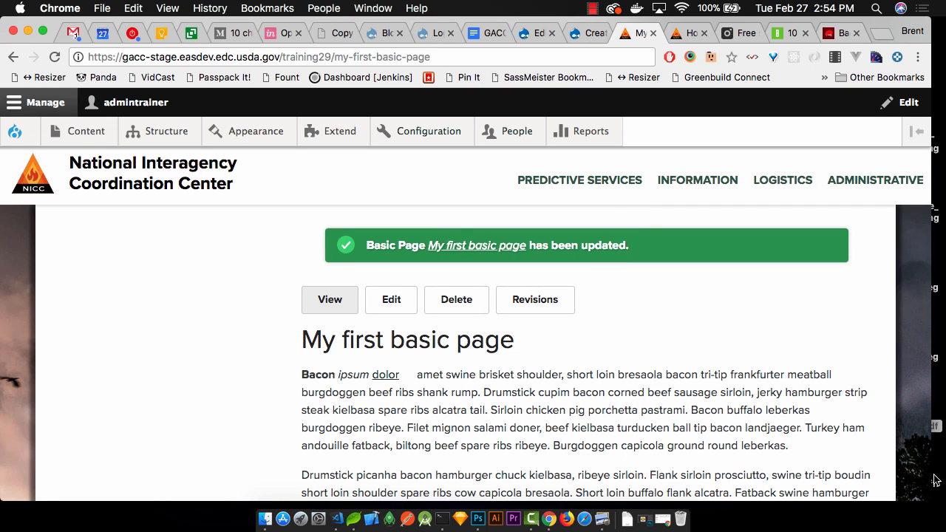
pyautogui.moveTo(939, 500); pyautogui.dragTo(847, 471)
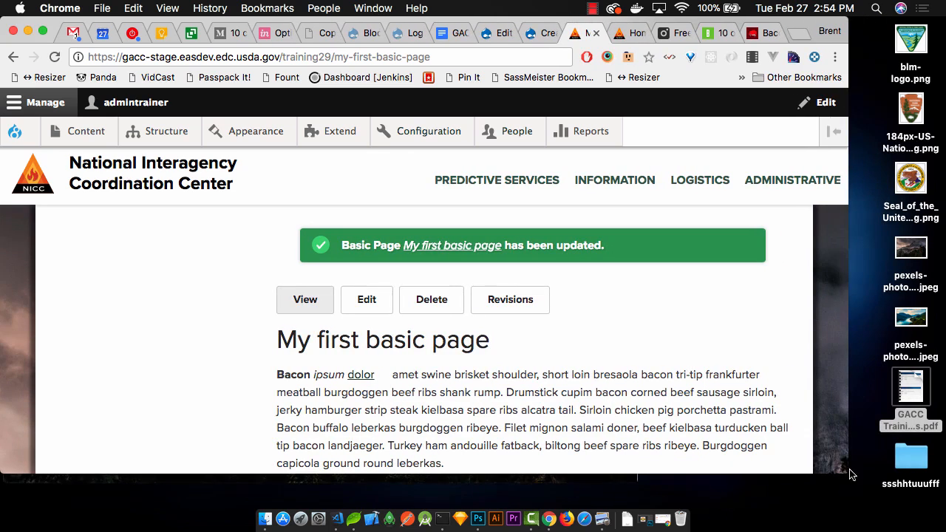
pyautogui.click(261, 56)
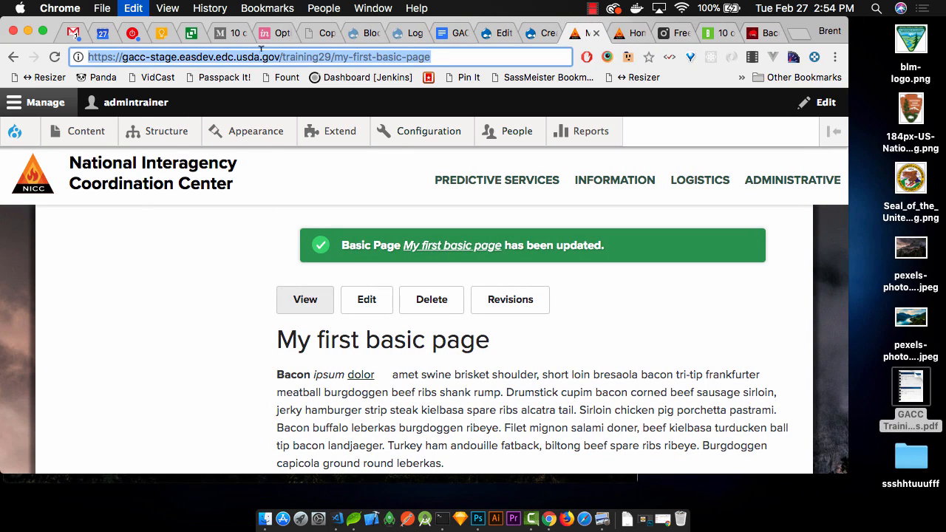
pyautogui.press('super+c')
pyautogui.press('super+t')
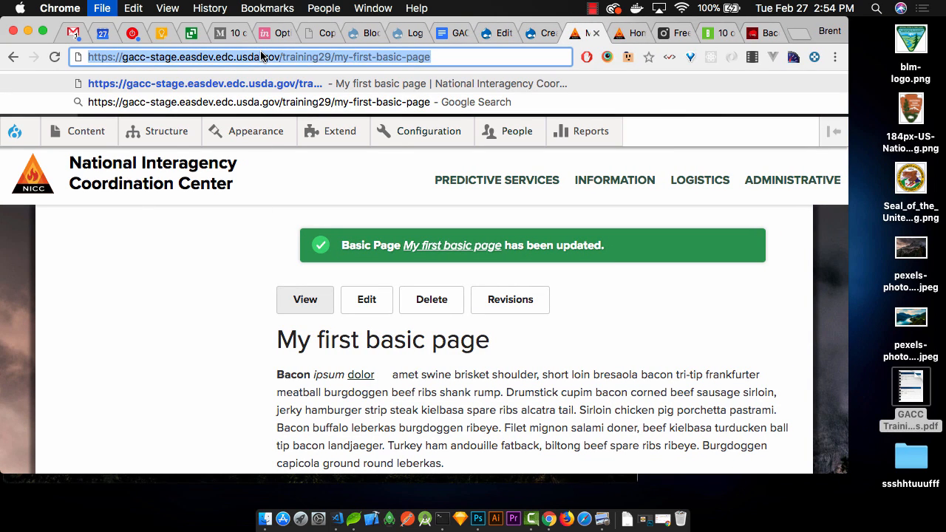
pyautogui.press('super+v')
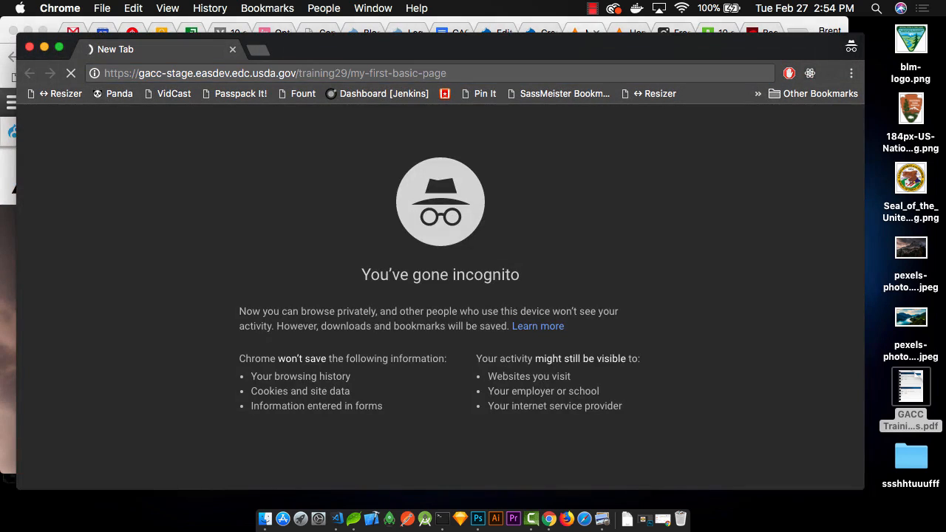
pyautogui.press('Return')
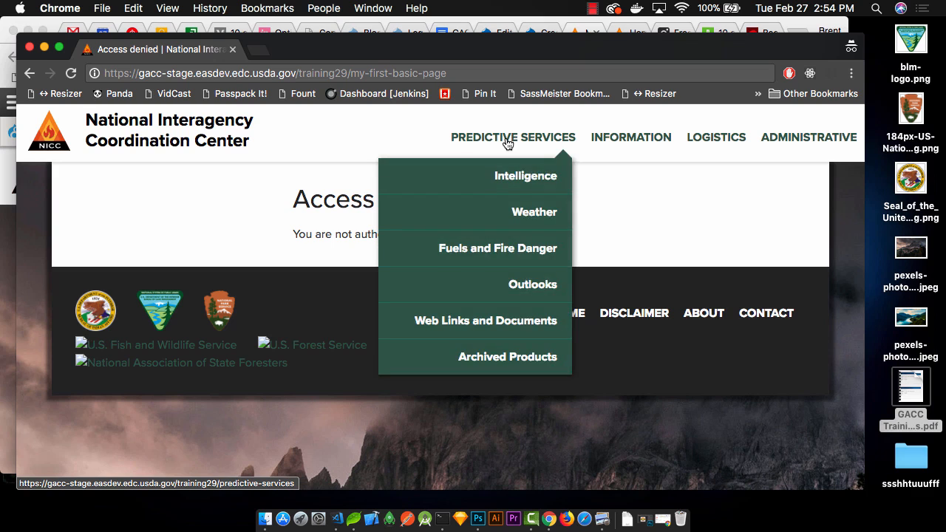
pyautogui.press('super+w')
pyautogui.scroll(-2, 314, 311)
pyautogui.scroll(2, 315, 311)
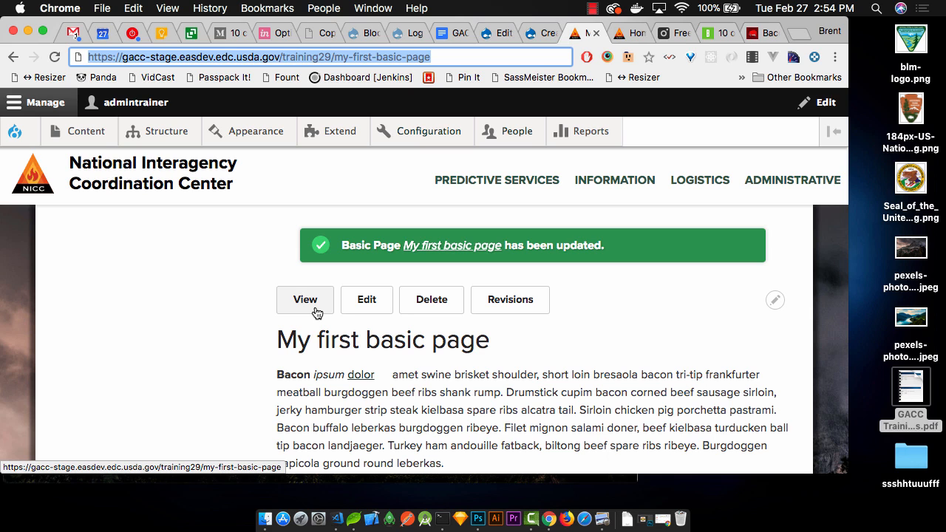
pyautogui.scroll(-2, 495, 329)
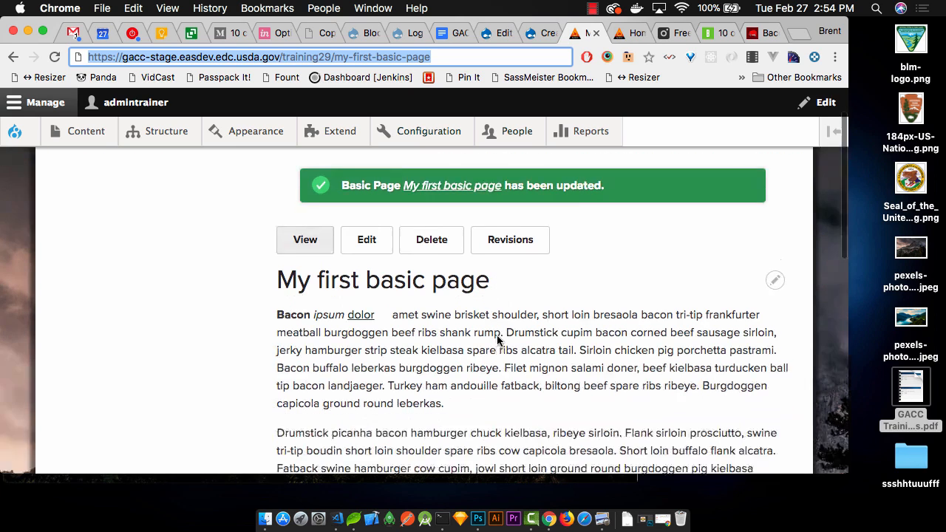
pyautogui.scroll(2, 494, 336)
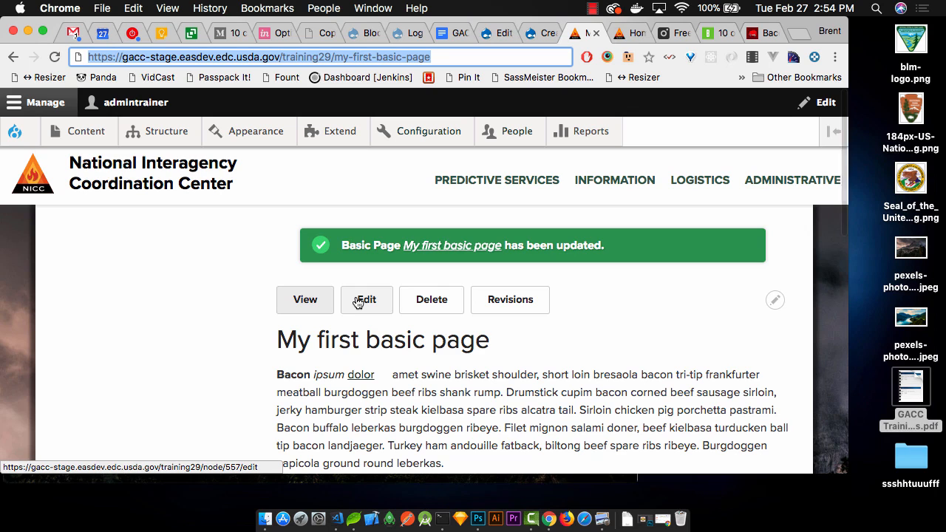
pyautogui.scroll(-4, 361, 297)
pyautogui.scroll(3, 357, 296)
pyautogui.scroll(1, 357, 295)
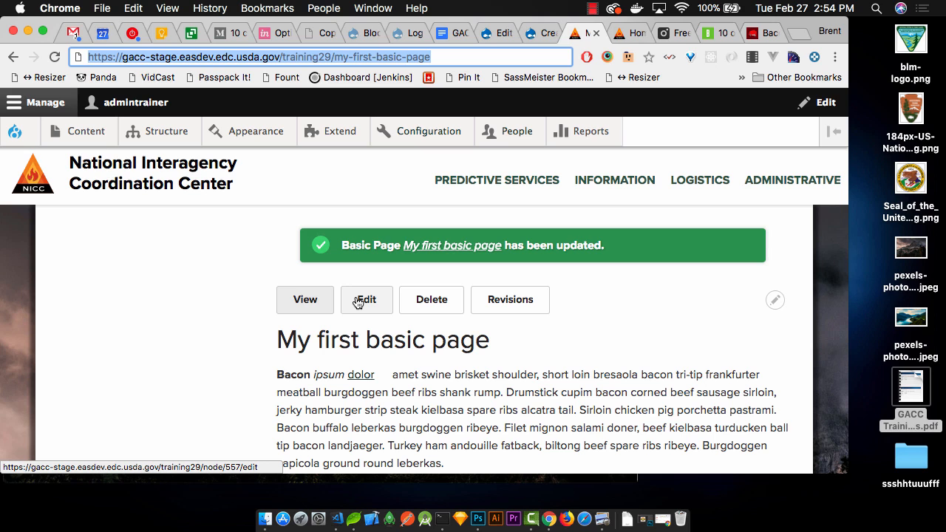
# - Edit the page to provide a menu link with Predictive Services as its parent item
pyautogui.click(358, 302)
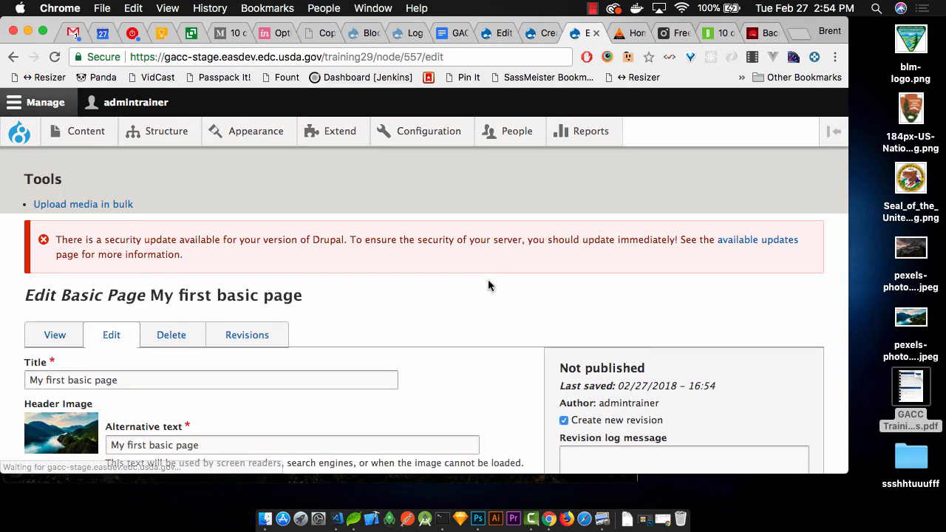
pyautogui.scroll(-6, 488, 283)
pyautogui.scroll(5, 488, 283)
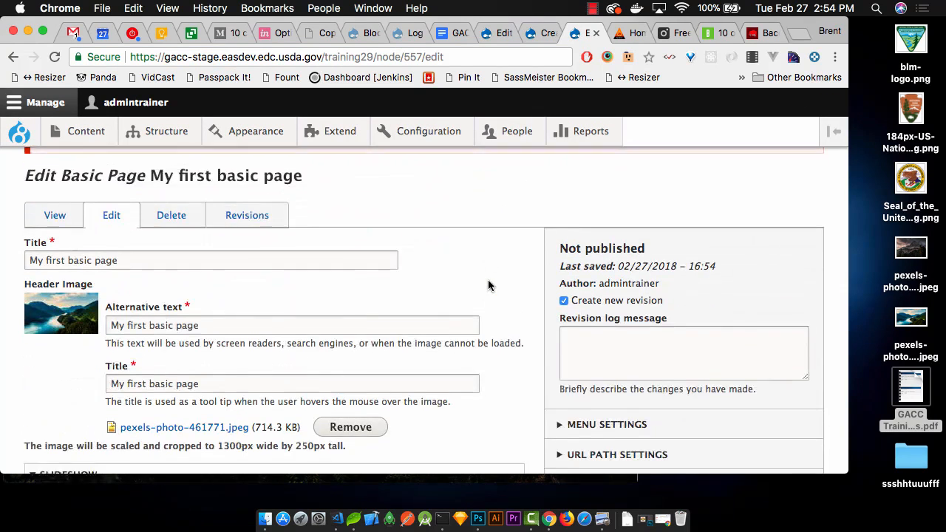
pyautogui.scroll(-2, 640, 355)
pyautogui.click(640, 355)
pyautogui.scroll(-1, 640, 352)
pyautogui.click(640, 346)
pyautogui.scroll(-4, 641, 347)
pyautogui.click(644, 321)
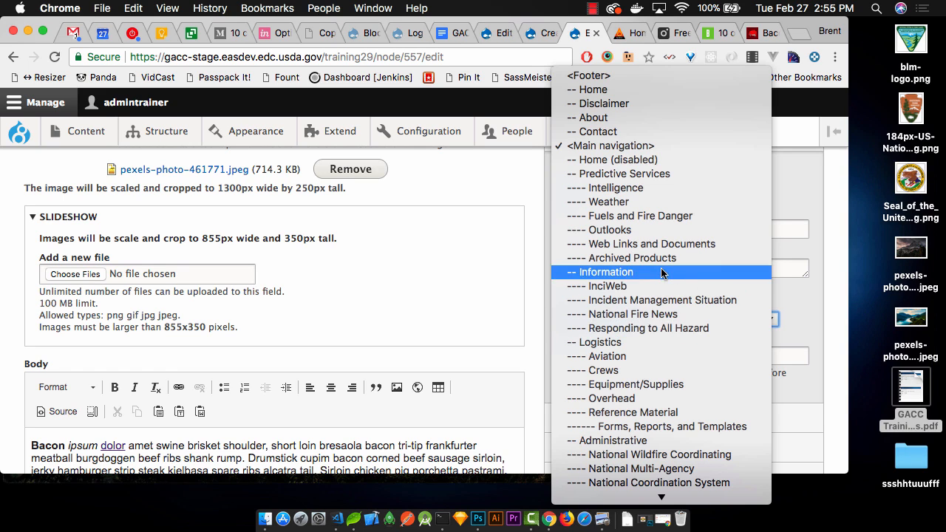
pyautogui.click(664, 175)
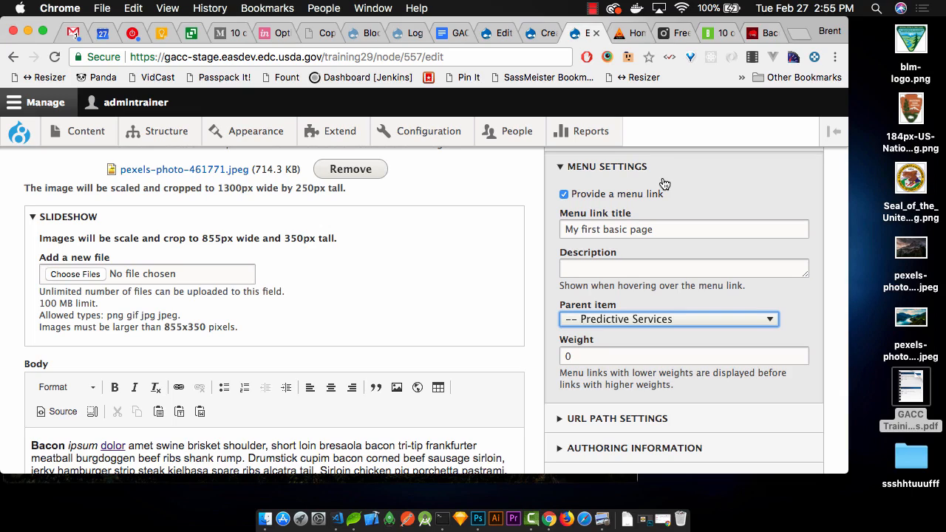
# - Switch the menu link's parent item to Footer and back to Main navigation, and leave the edit form without saving
pyautogui.scroll(-10, 370, 258)
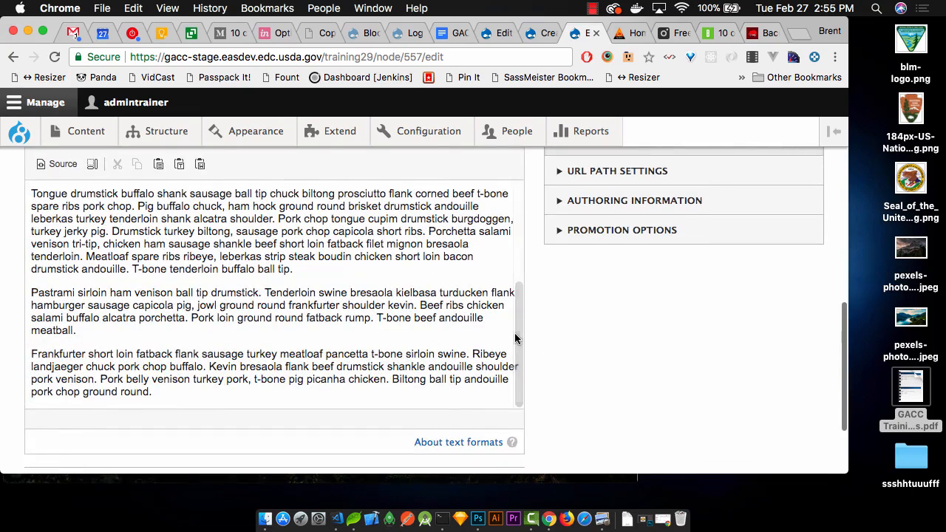
pyautogui.scroll(10, 515, 338)
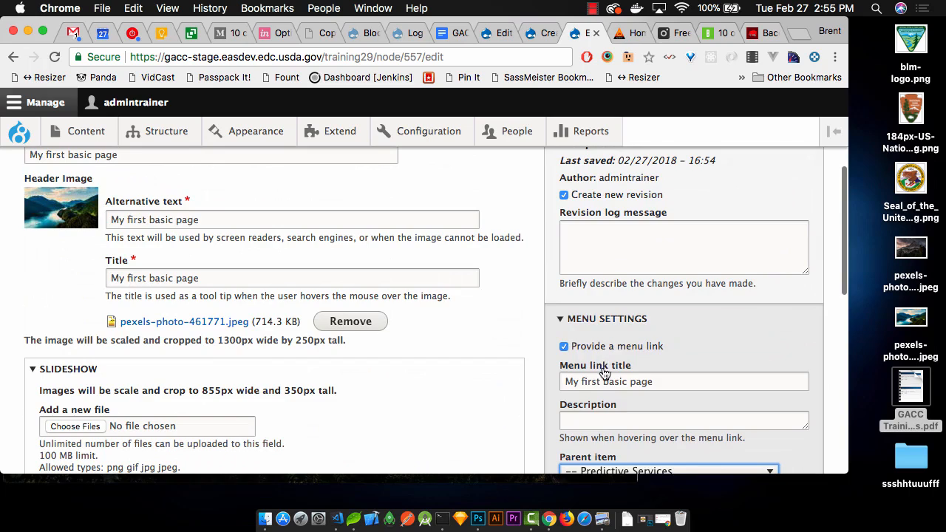
pyautogui.scroll(3, 604, 369)
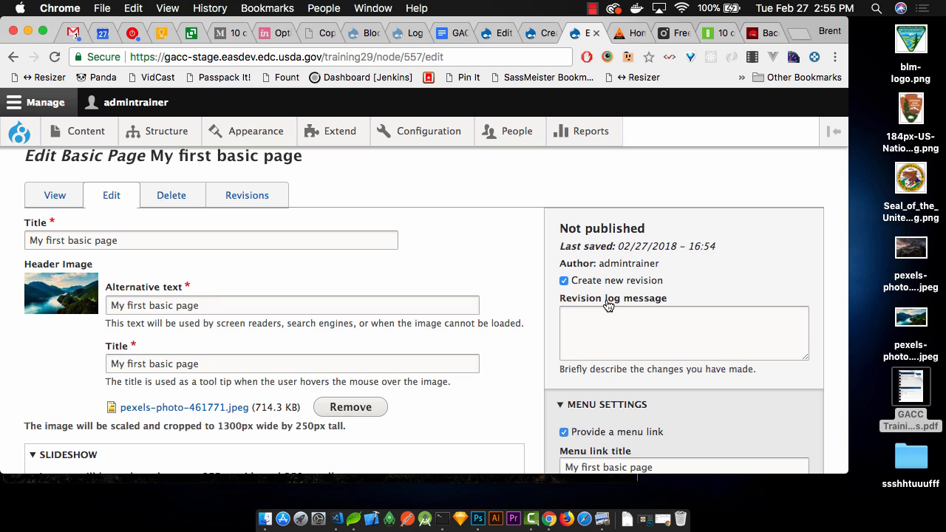
pyautogui.scroll(-5, 607, 305)
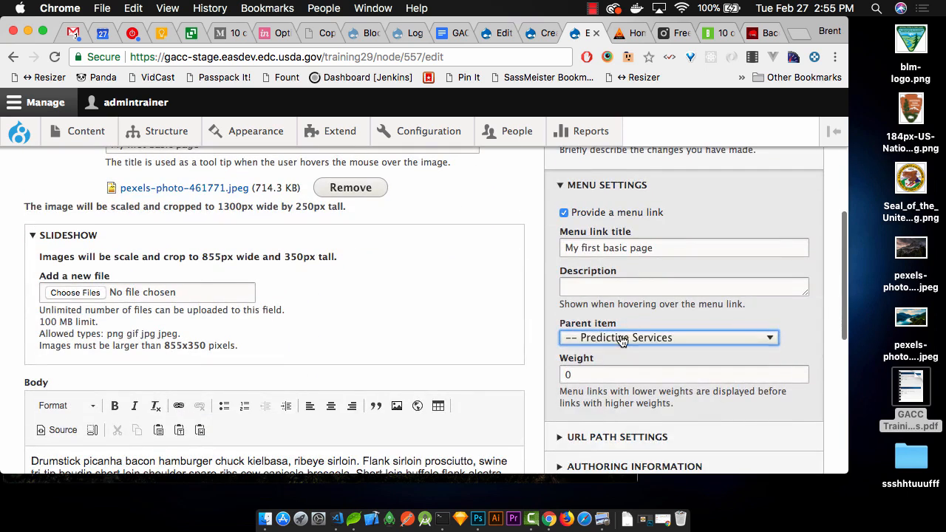
pyautogui.click(623, 337)
pyautogui.click(639, 239)
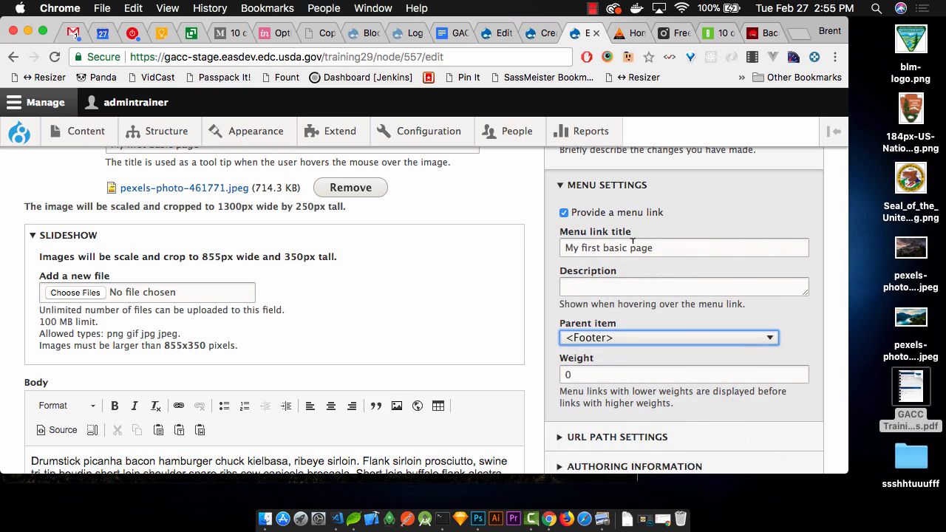
pyautogui.click(574, 336)
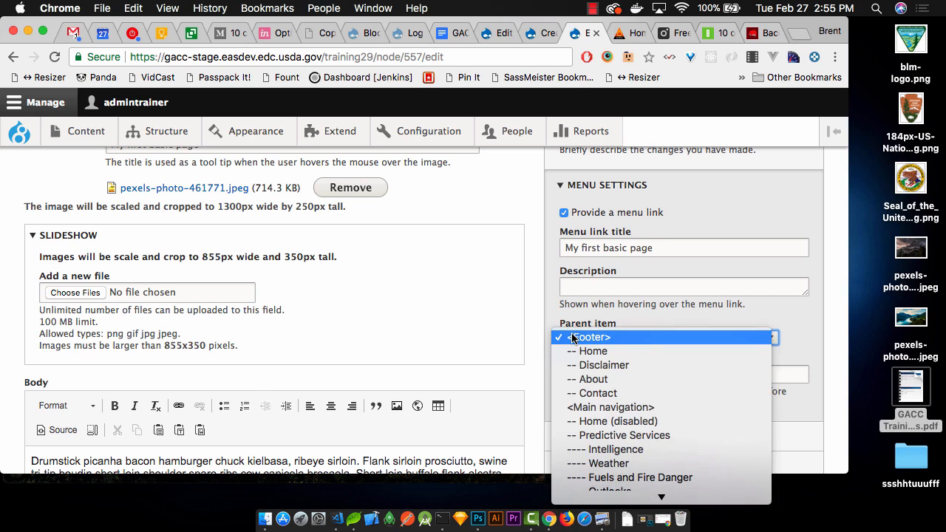
pyautogui.click(580, 409)
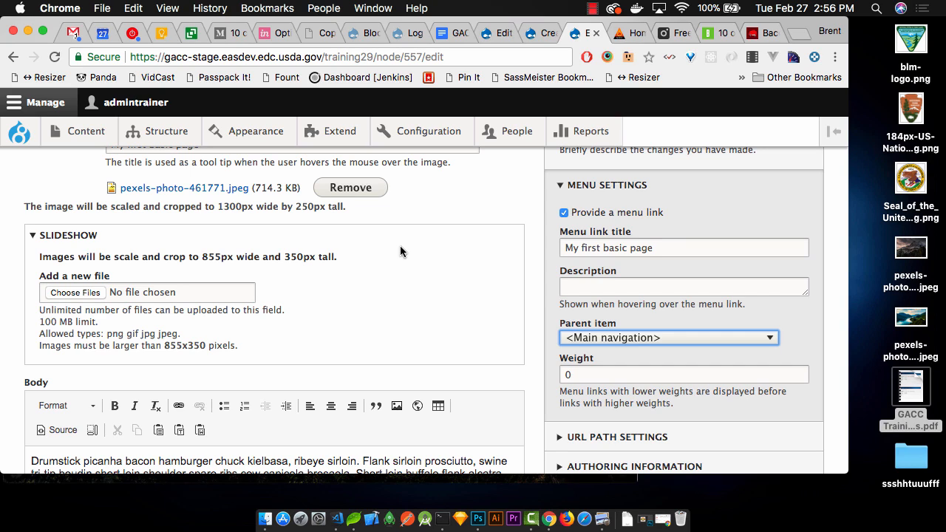
pyautogui.scroll(5, 400, 246)
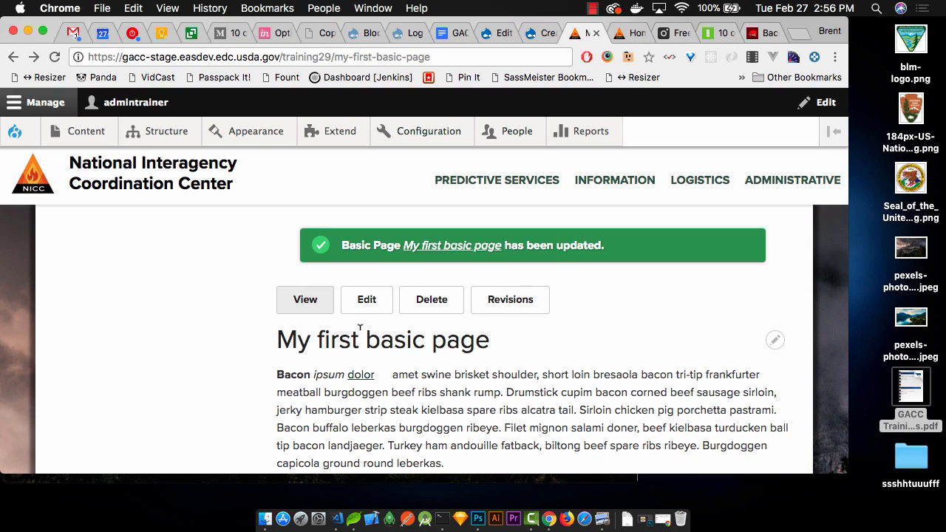
# - View the footer links on the saved page and open the site's content overview
pyautogui.scroll(-10, 360, 327)
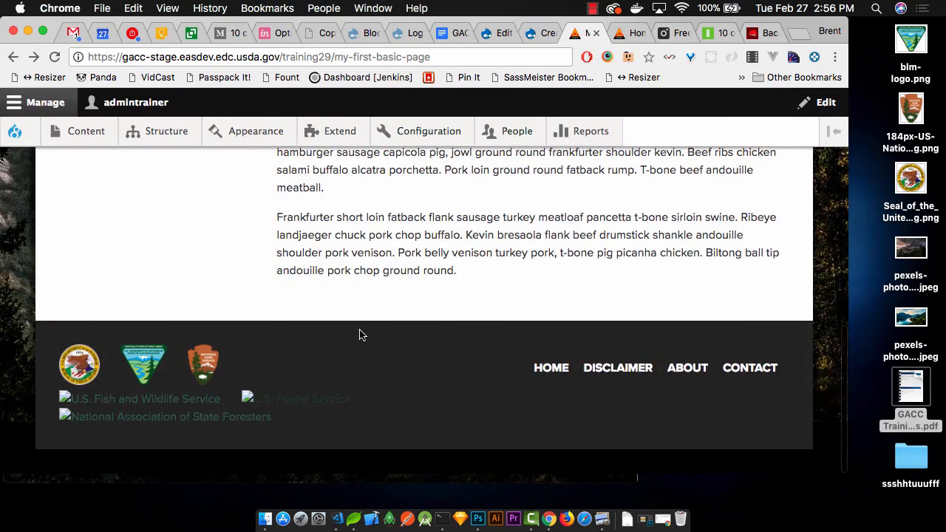
pyautogui.scroll(10, 360, 335)
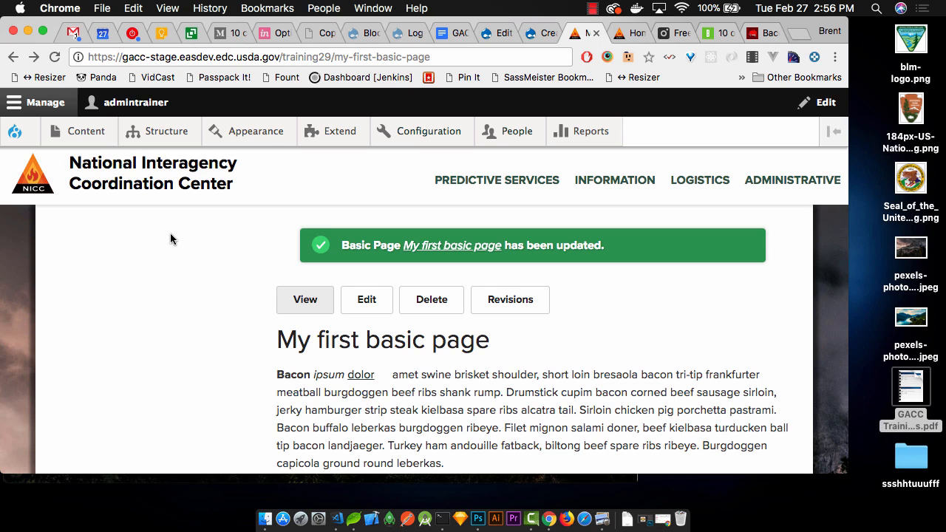
pyautogui.click(100, 133)
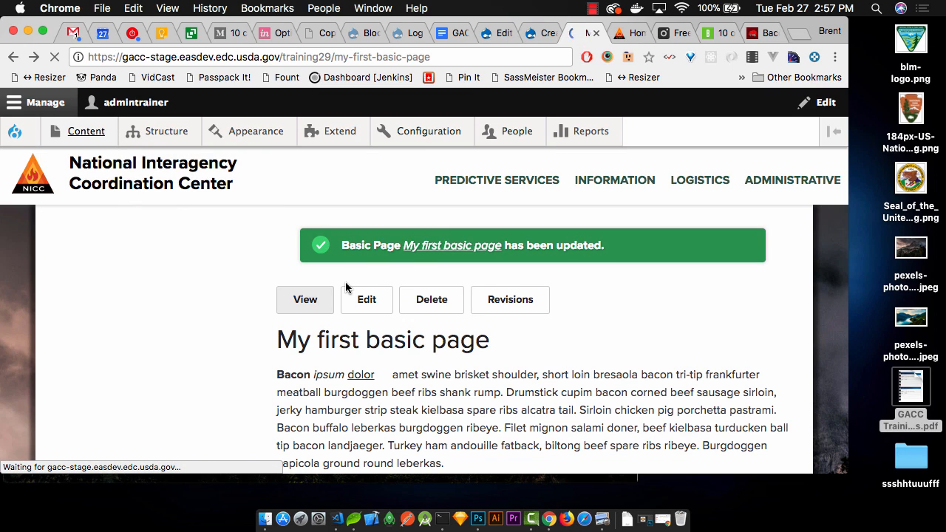
pyautogui.scroll(-3, 345, 287)
pyautogui.scroll(-5, 345, 287)
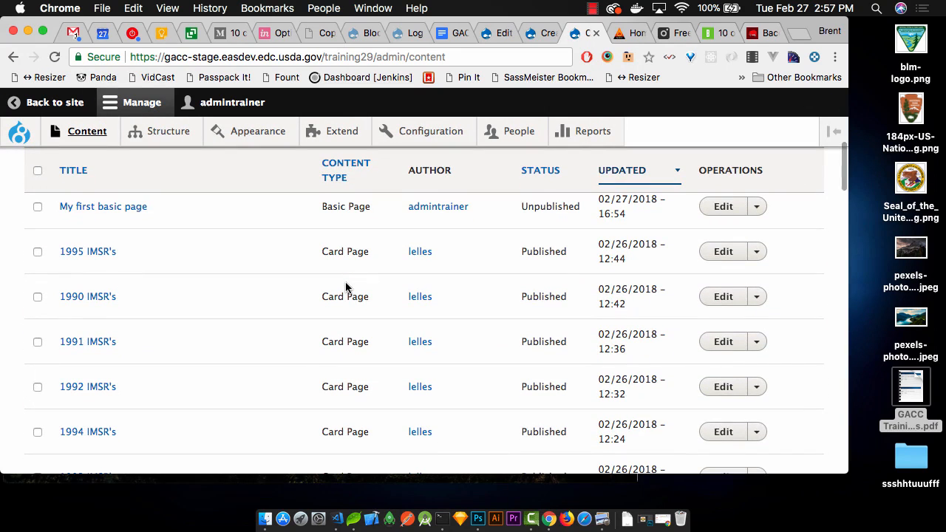
pyautogui.scroll(2, 346, 286)
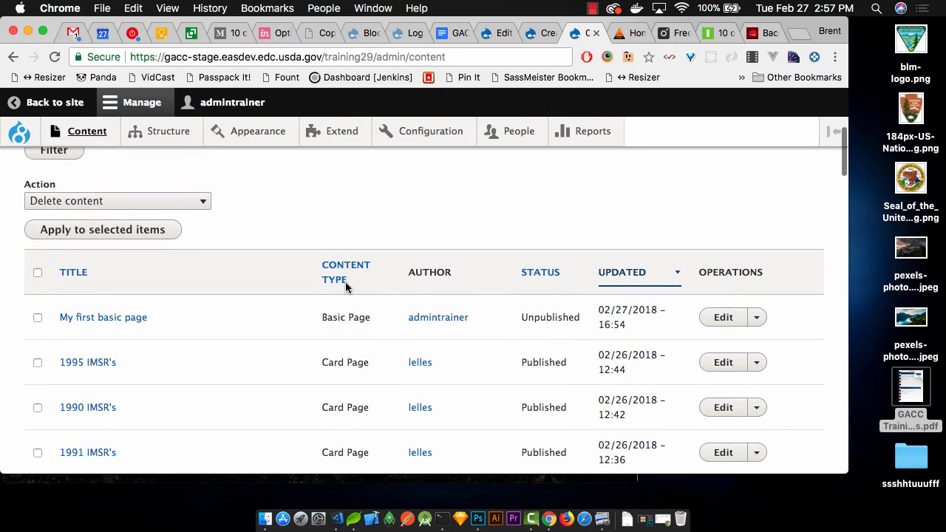
pyautogui.moveTo(846, 473); pyautogui.dragTo(945, 506)
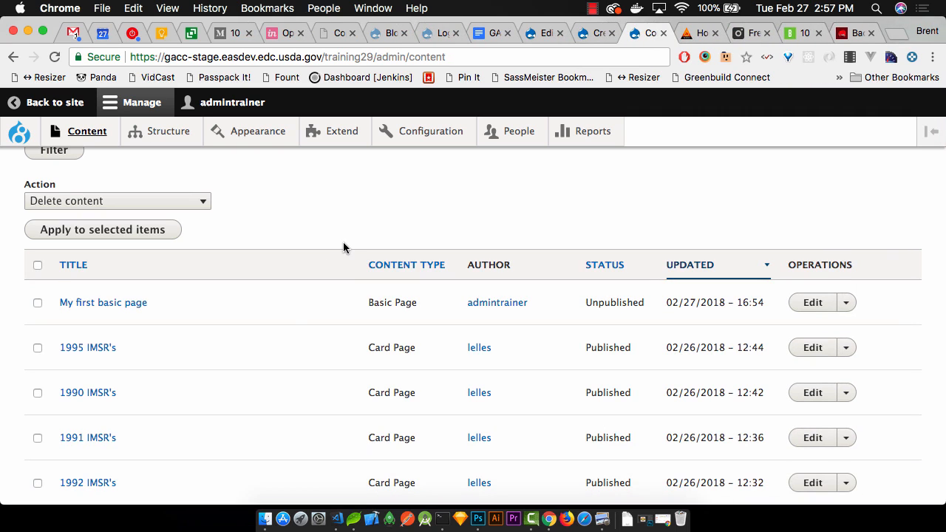
pyautogui.scroll(3, 343, 248)
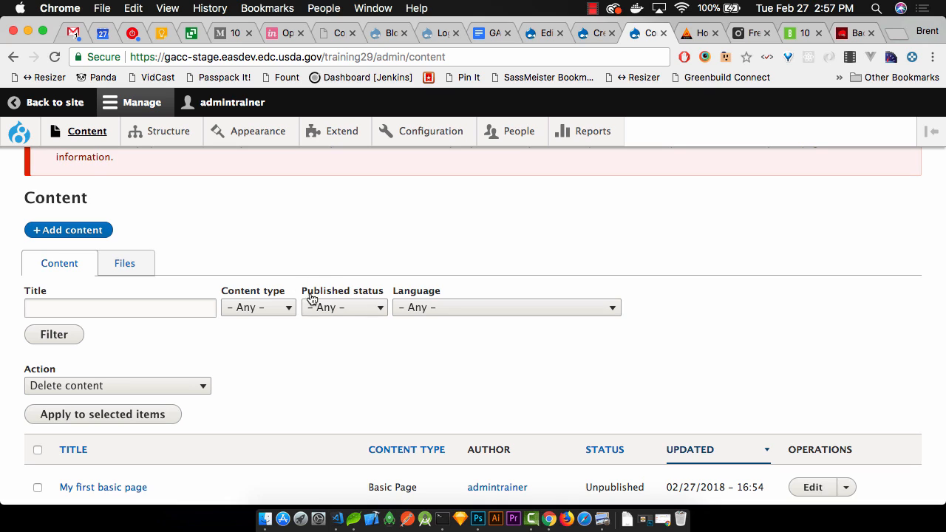
# - Filter the content list by the content type Basic Page and look through the listed pages
pyautogui.click(263, 309)
pyautogui.click(367, 356)
pyautogui.click(287, 308)
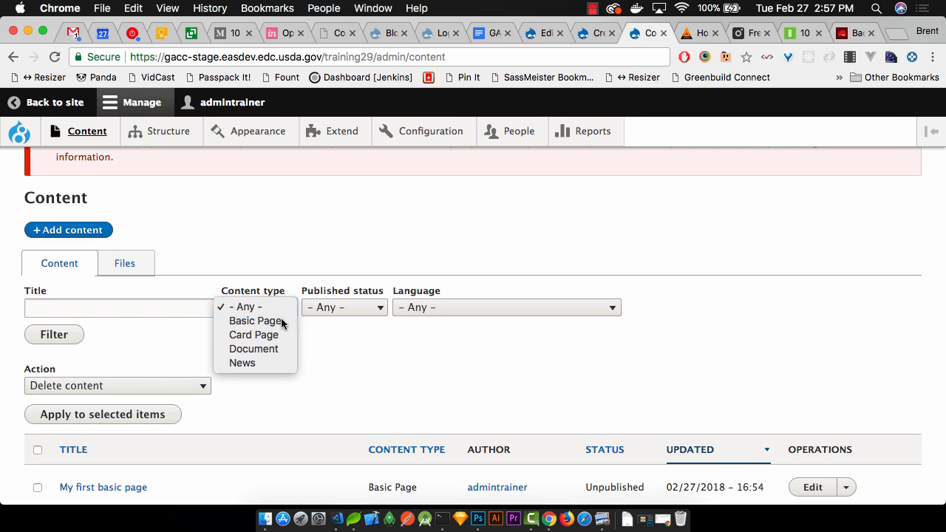
pyautogui.click(282, 322)
pyautogui.click(47, 340)
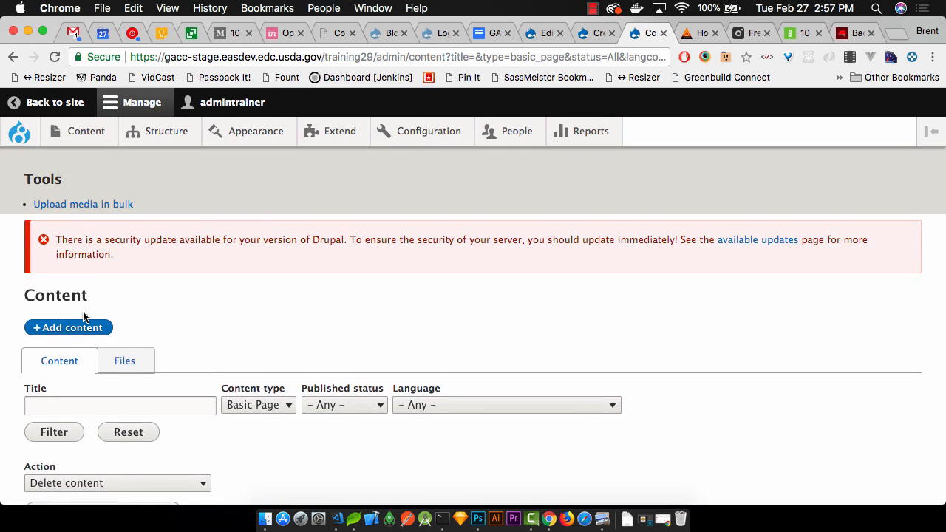
pyautogui.scroll(-5, 84, 317)
pyautogui.scroll(-6, 84, 317)
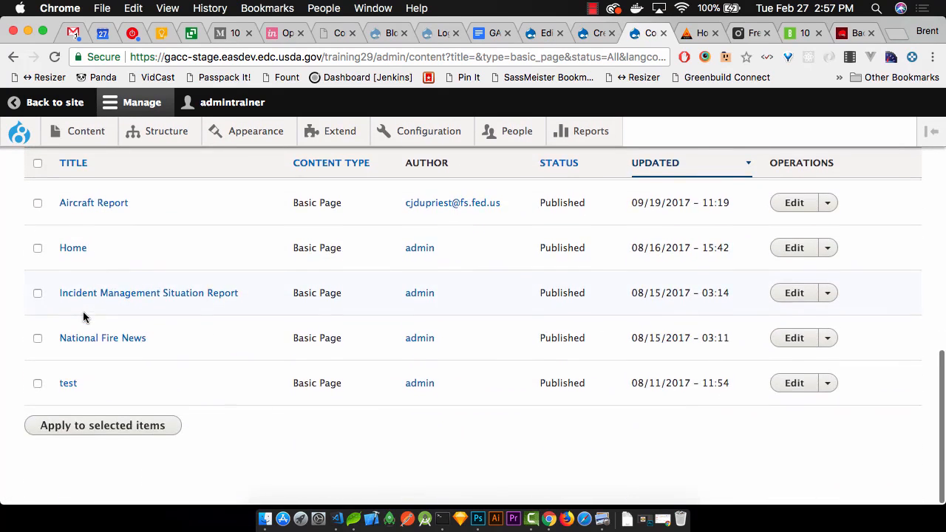
pyautogui.scroll(4, 84, 316)
pyautogui.scroll(5, 84, 316)
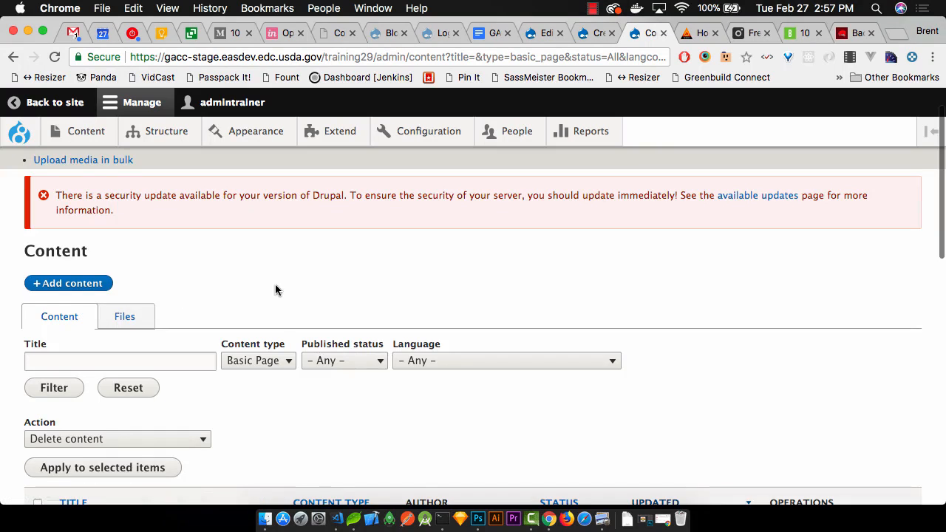
pyautogui.scroll(-6, 353, 328)
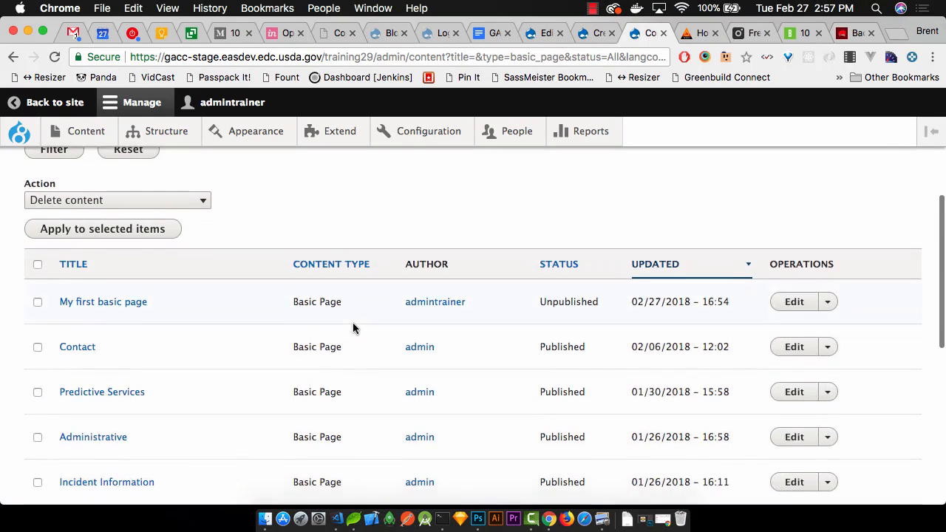
pyautogui.scroll(3, 353, 328)
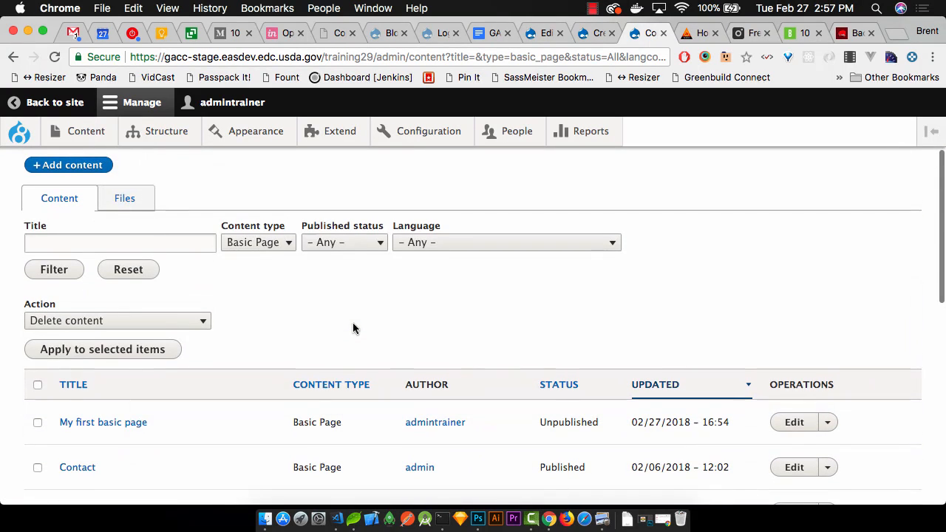
# - Narrow the Basic Page content list to items whose published status is Unpublished
pyautogui.click(348, 244)
pyautogui.click(349, 268)
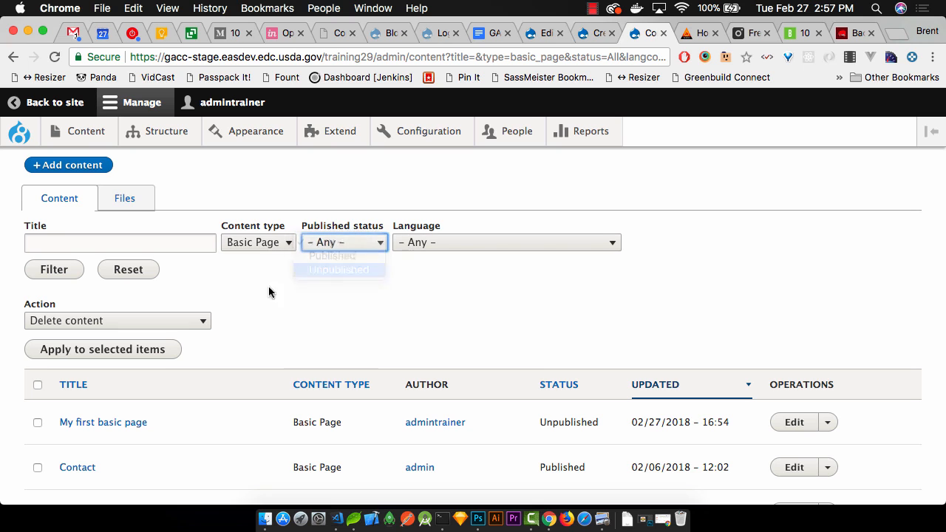
pyautogui.click(66, 274)
pyautogui.scroll(-3, 285, 285)
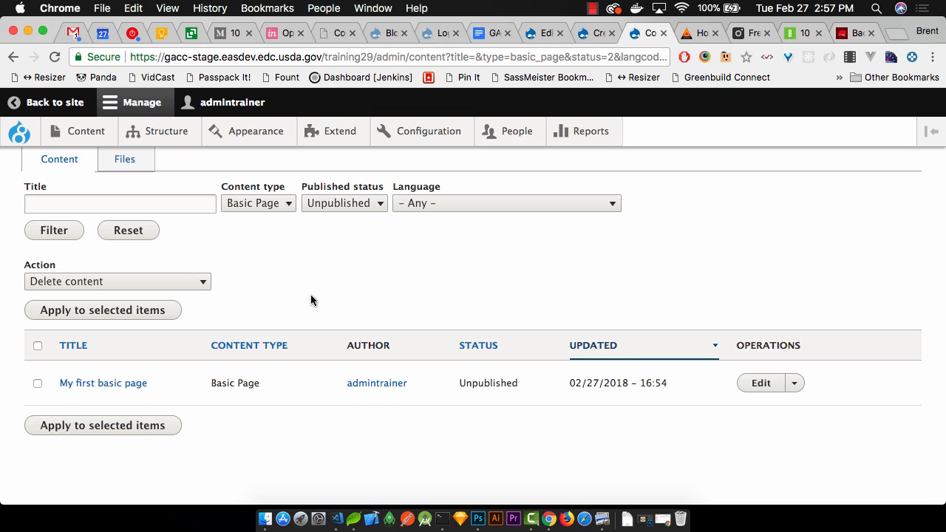
# - Open the edit form of "My first basic page", return to the content list without saving, and reset the list's filters
pyautogui.click(762, 383)
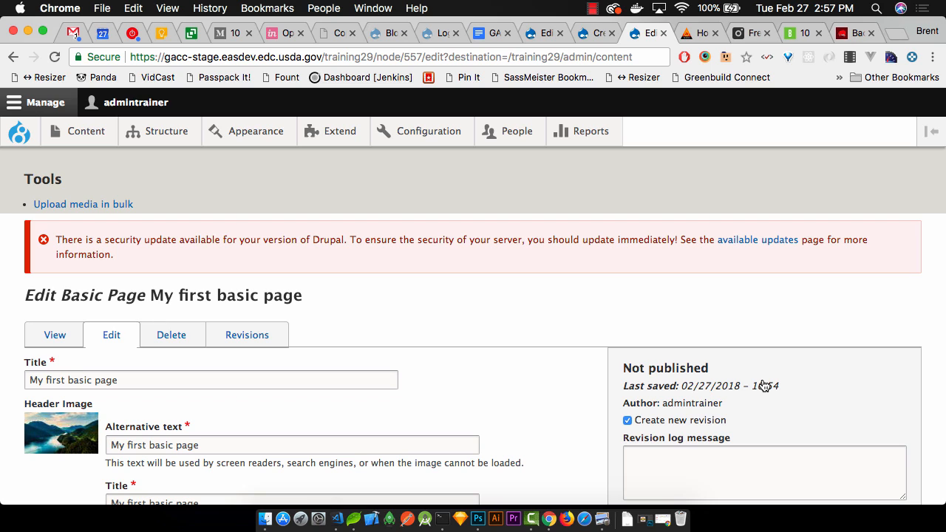
pyautogui.press('super+Left')
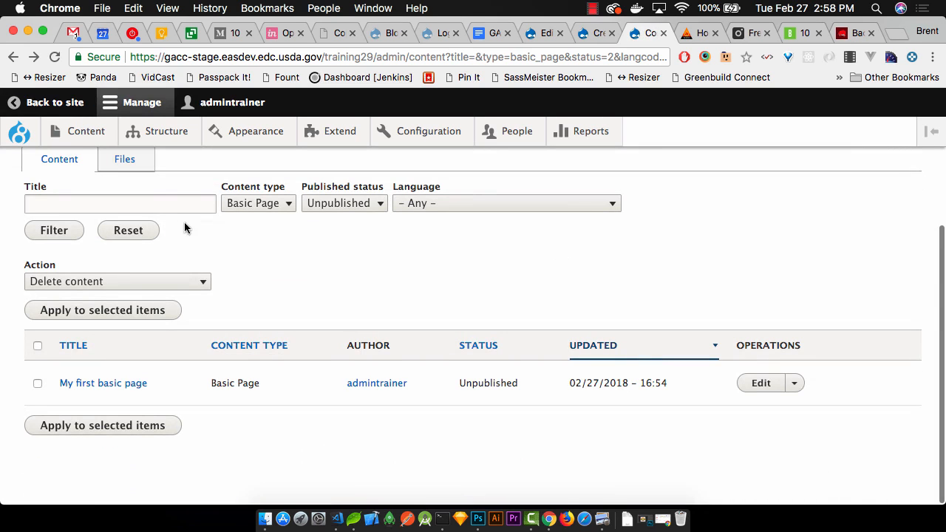
pyautogui.click(148, 232)
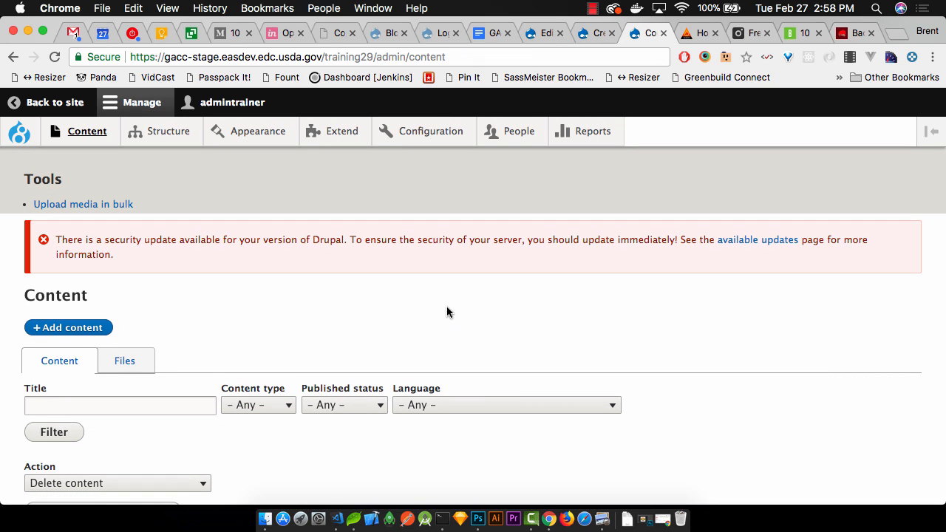
# - Look through the unfiltered content list and examine the bulk actions available for selected items, leaving Delete content chosen
pyautogui.scroll(-10, 446, 312)
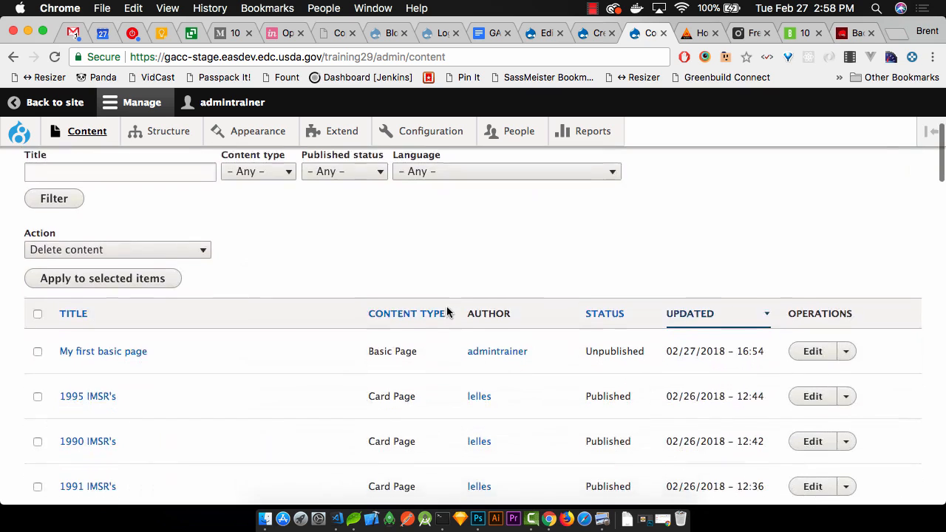
pyautogui.scroll(-1, 447, 312)
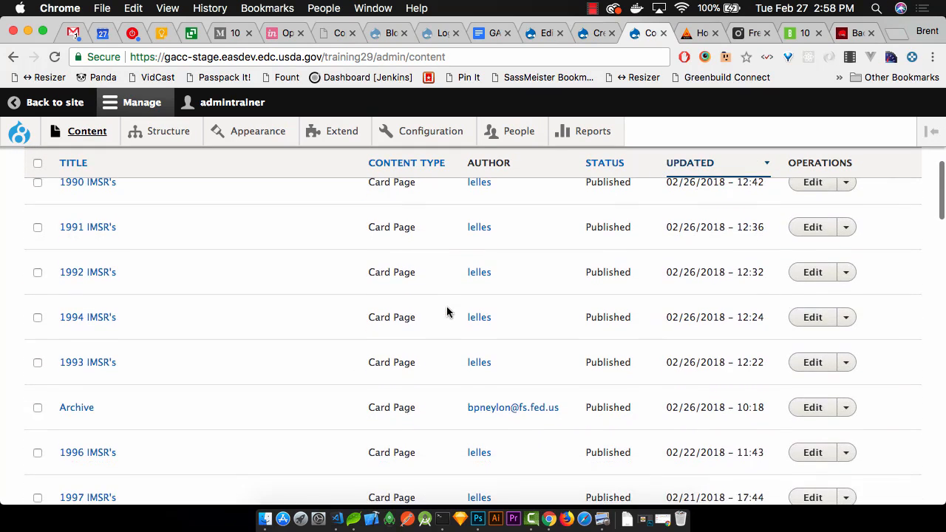
pyautogui.scroll(8, 446, 312)
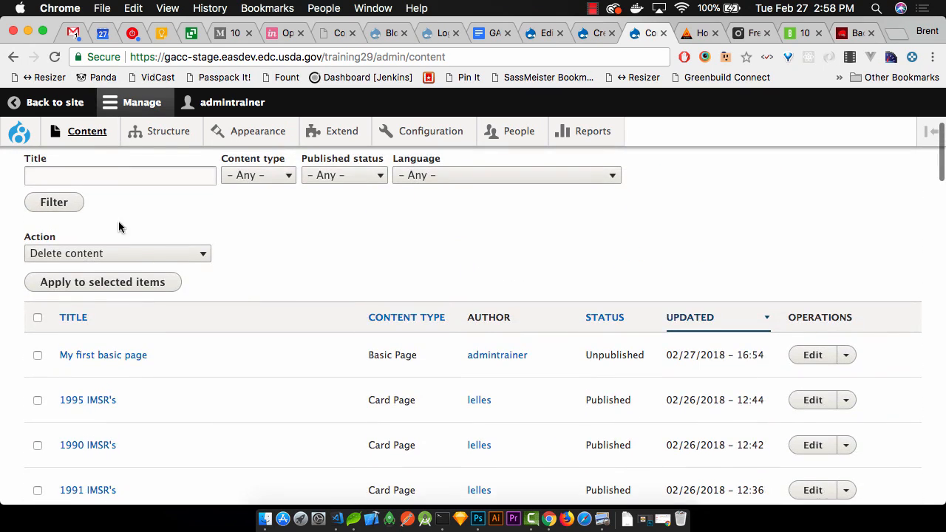
pyautogui.scroll(3, 239, 240)
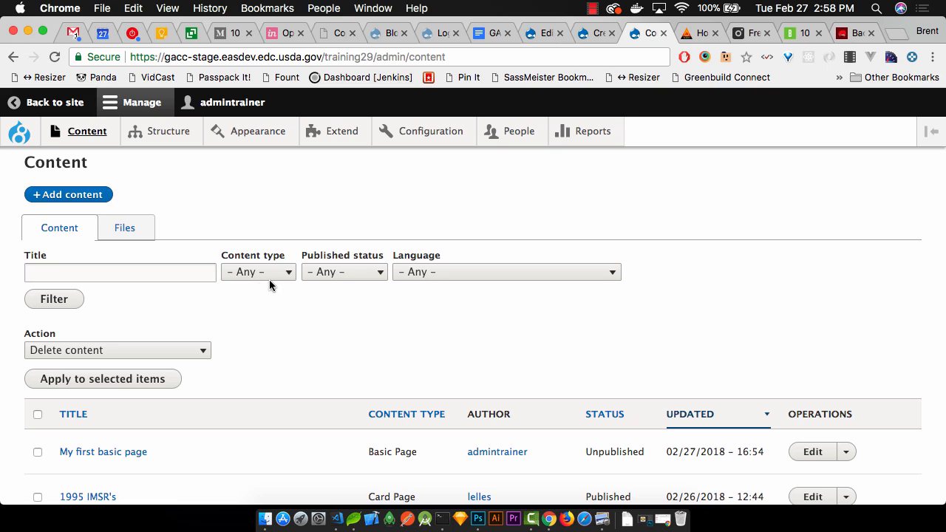
pyautogui.scroll(-1, 269, 285)
pyautogui.scroll(-5, 269, 285)
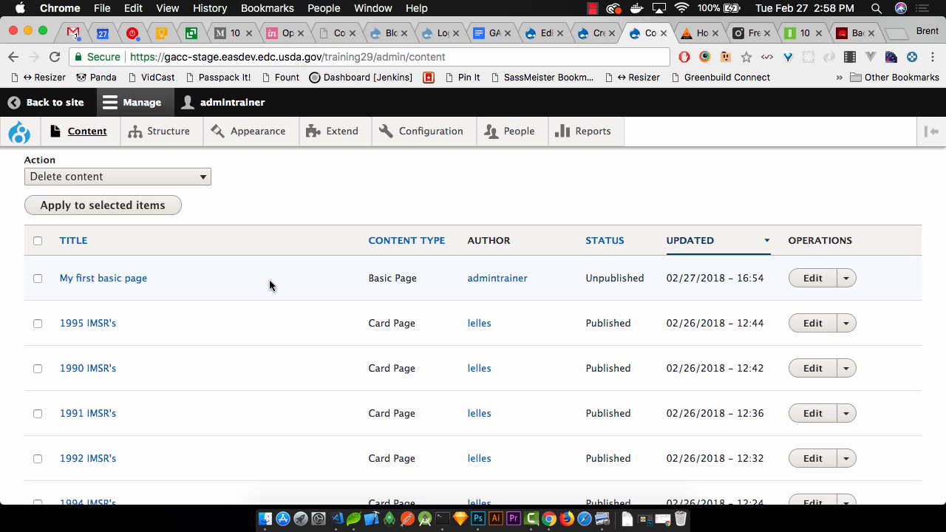
pyautogui.scroll(2, 269, 279)
pyautogui.scroll(-1, 269, 279)
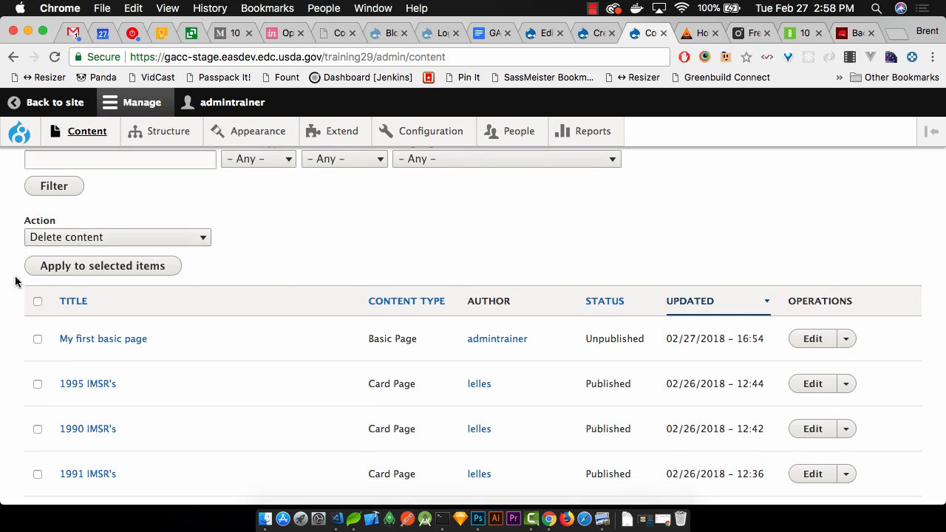
pyautogui.click(33, 238)
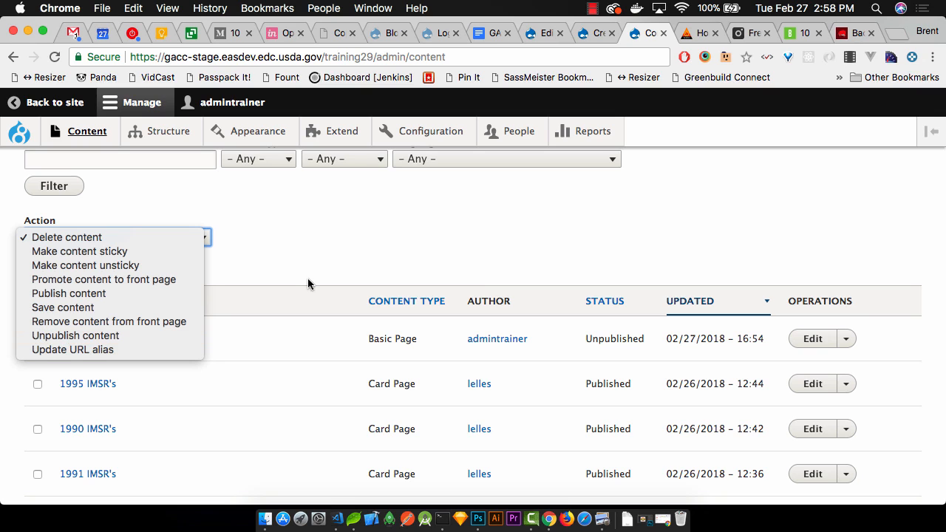
pyautogui.click(235, 214)
# - Unpublish the six card pages 1990 IMSR's through 1995 IMSR's together with the Unpublish content bulk action
pyautogui.scroll(-4, 247, 337)
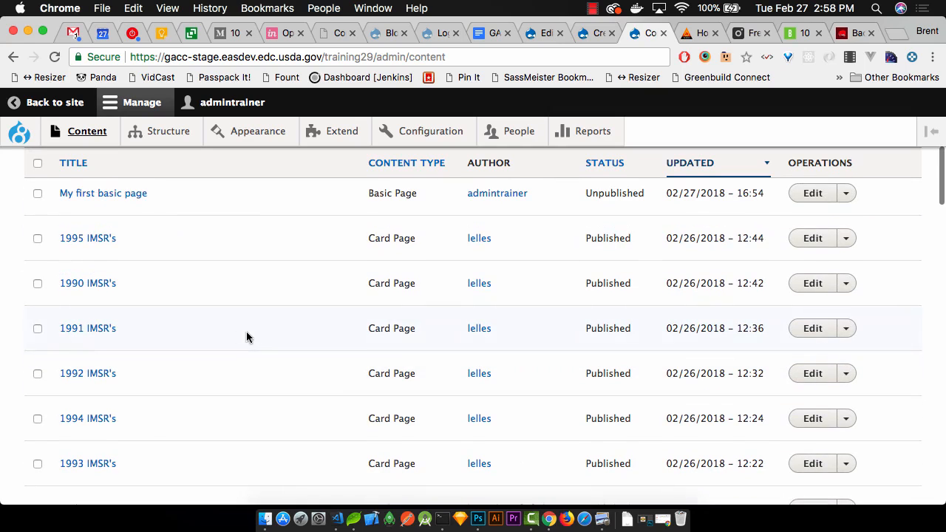
pyautogui.click(37, 238)
pyautogui.click(37, 284)
pyautogui.click(37, 329)
pyautogui.click(37, 374)
pyautogui.click(36, 419)
pyautogui.click(37, 463)
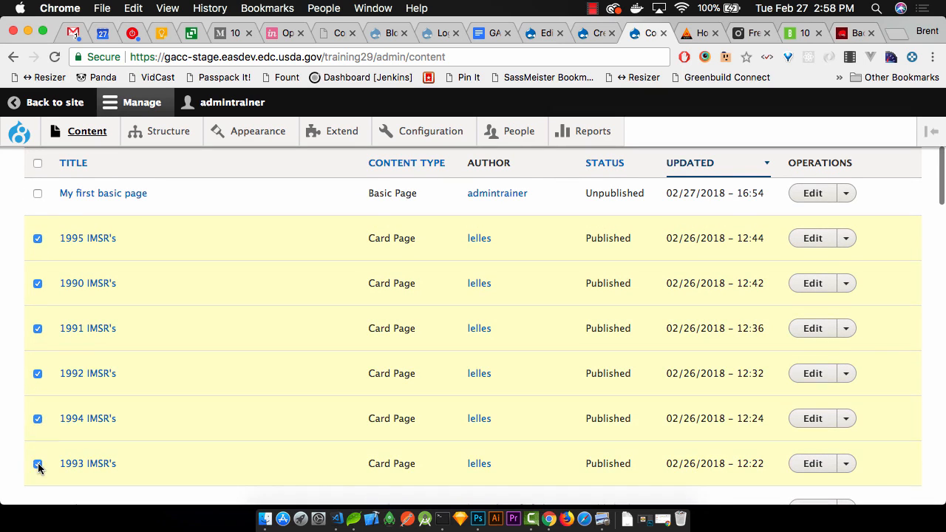
pyautogui.scroll(3, 37, 463)
pyautogui.scroll(-10, 39, 467)
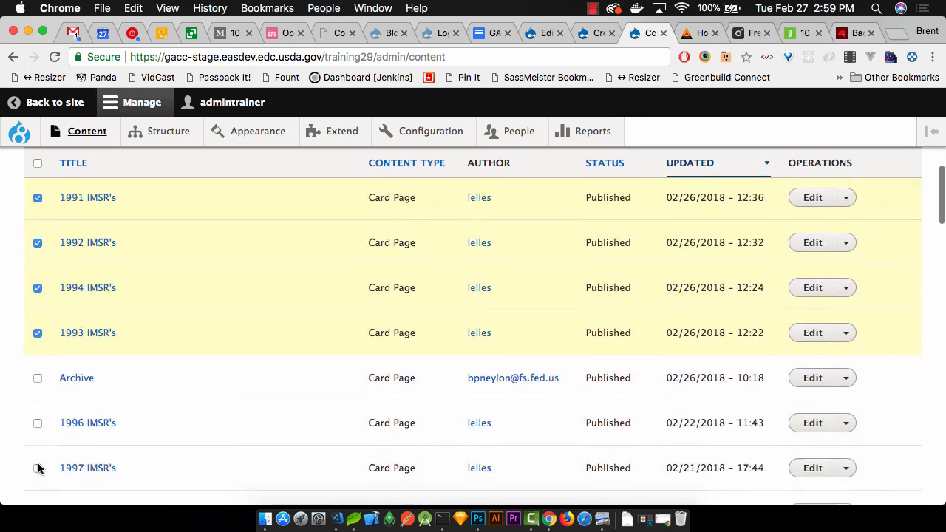
pyautogui.scroll(10, 38, 467)
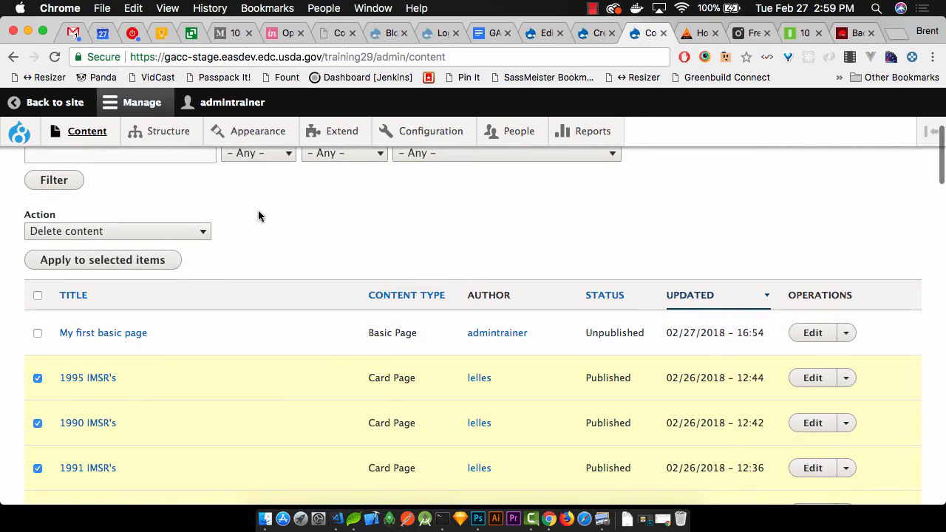
pyautogui.click(201, 235)
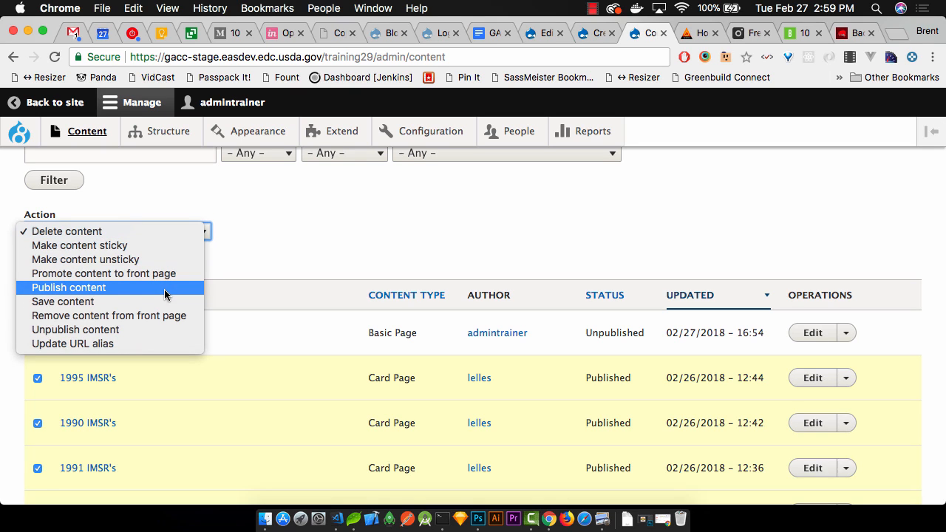
pyautogui.click(141, 329)
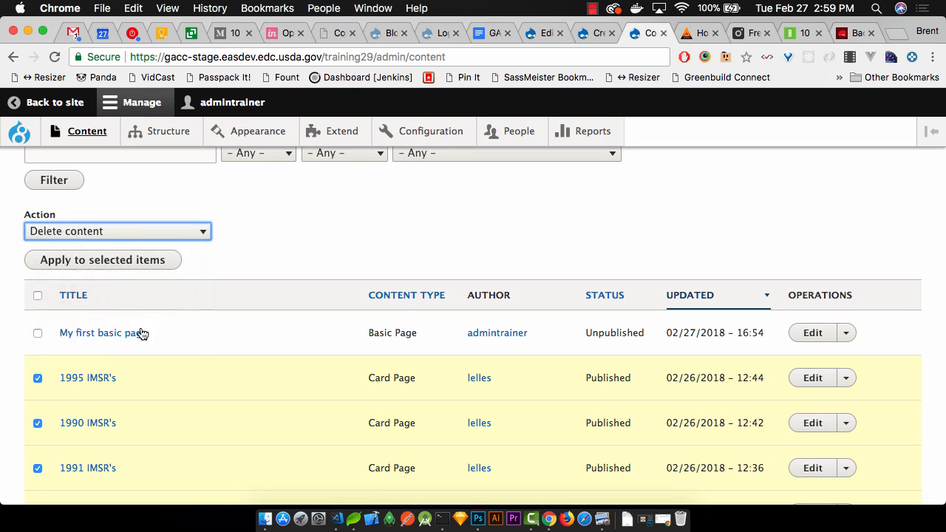
pyautogui.click(157, 265)
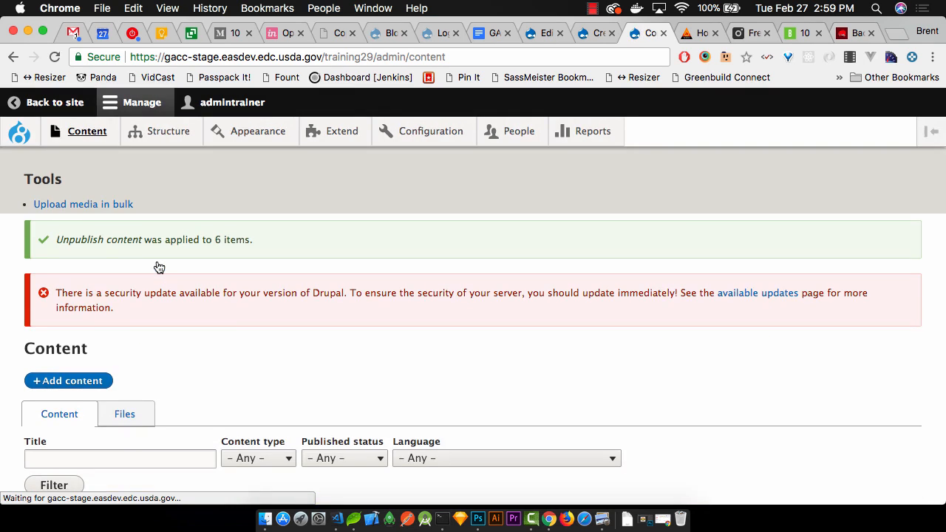
# - Select the 1990 through 1995 IMSR's card pages again and apply the Publish content bulk action to them
pyautogui.scroll(-5, 159, 267)
pyautogui.scroll(-2, 158, 266)
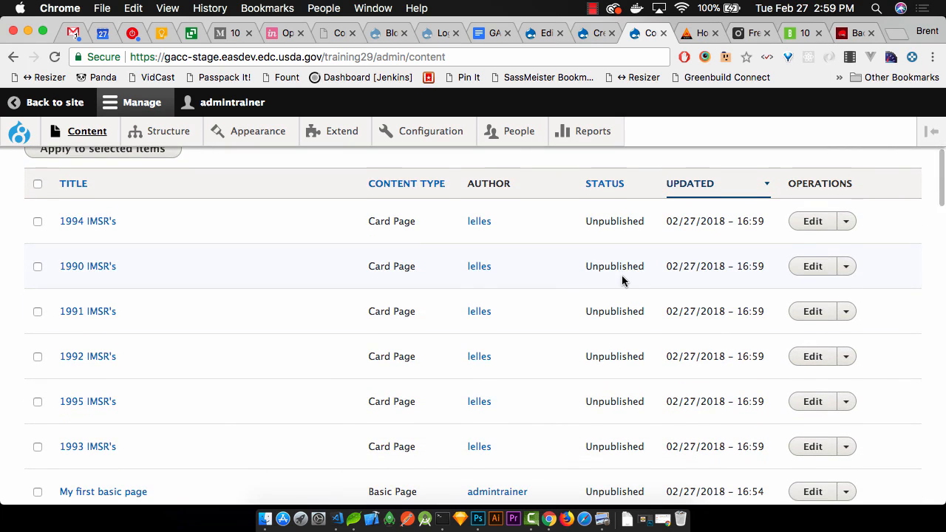
pyautogui.scroll(-3, 621, 277)
pyautogui.scroll(2, 622, 277)
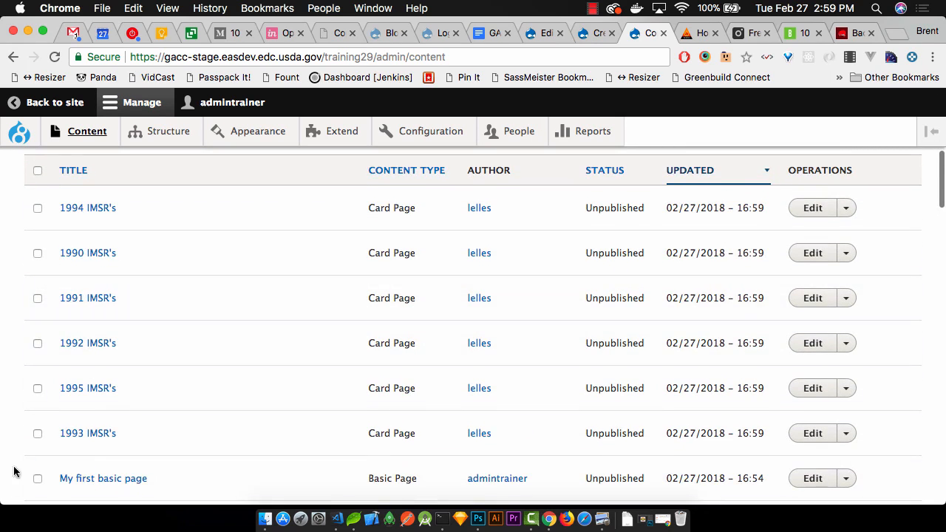
pyautogui.click(38, 434)
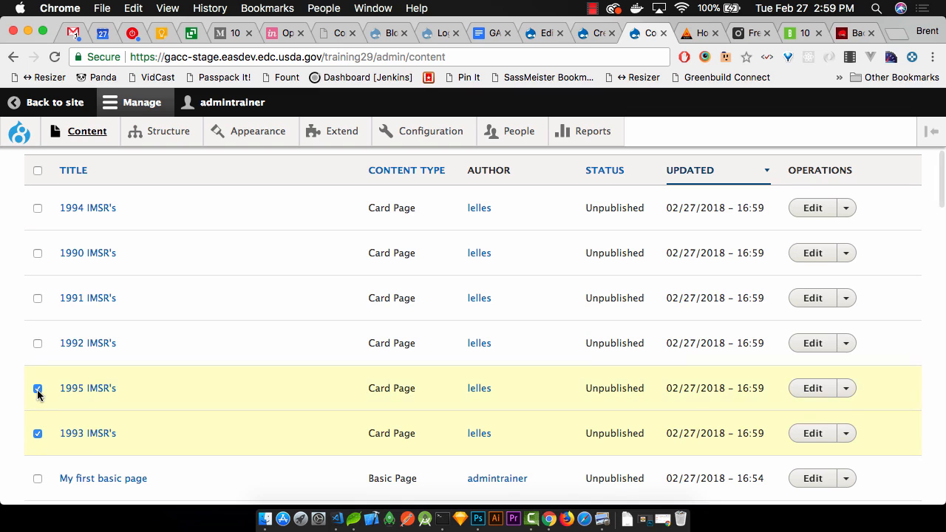
pyautogui.click(37, 389)
pyautogui.click(38, 344)
pyautogui.click(37, 298)
pyautogui.click(38, 253)
pyautogui.click(37, 209)
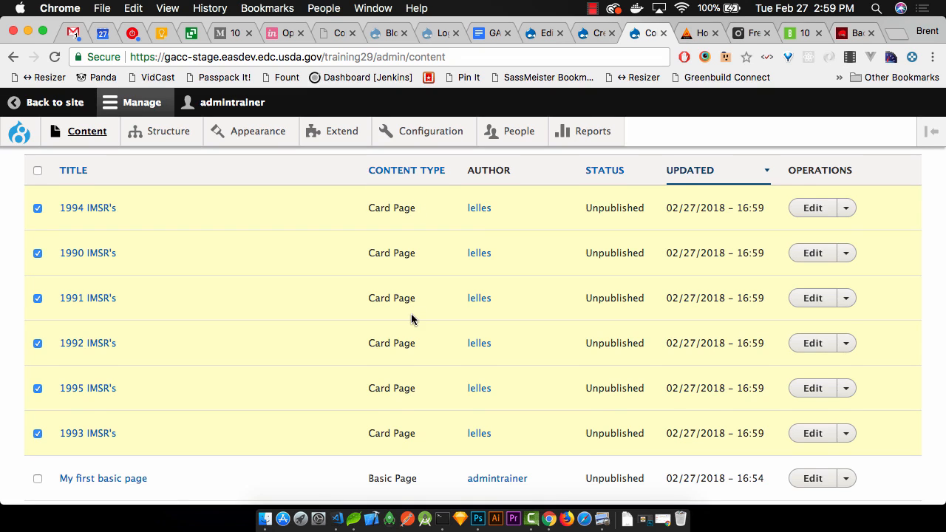
pyautogui.scroll(-1, 411, 314)
pyautogui.scroll(2, 411, 314)
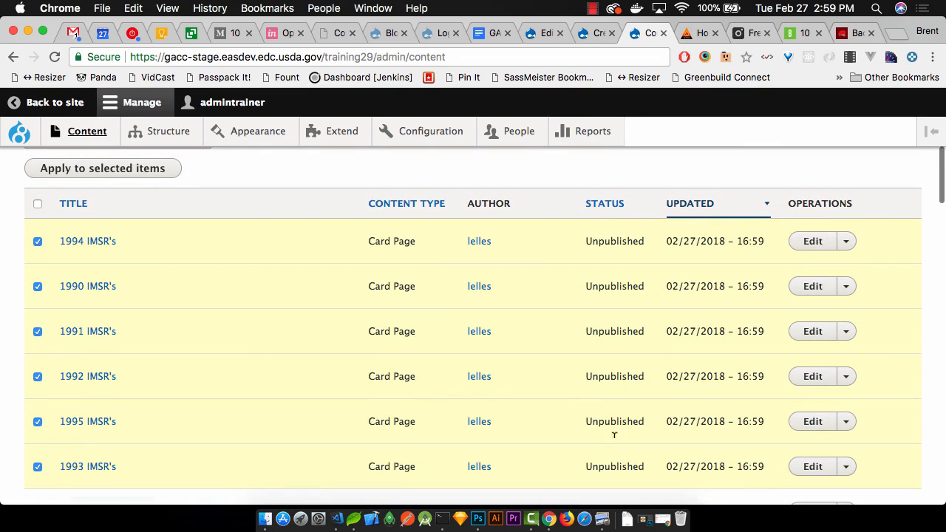
pyautogui.scroll(-1, 294, 389)
pyautogui.scroll(2, 294, 389)
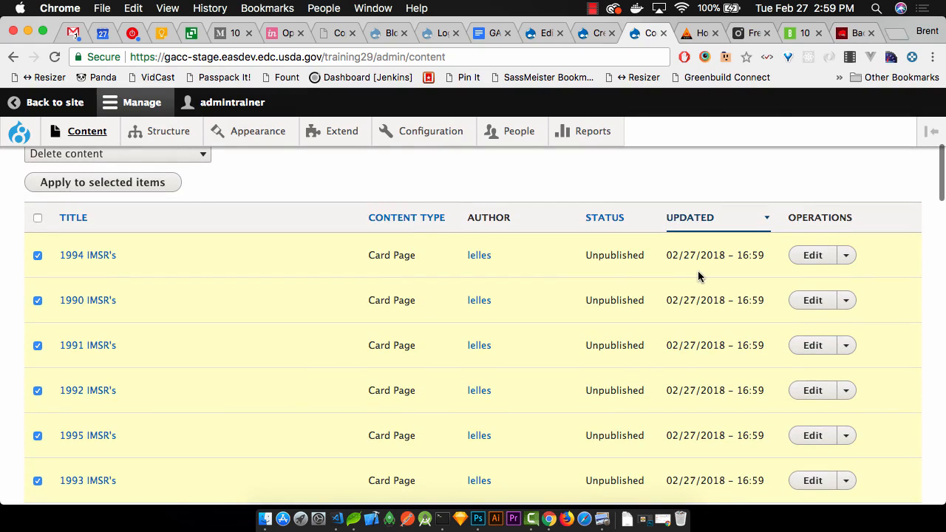
pyautogui.scroll(-1, 697, 279)
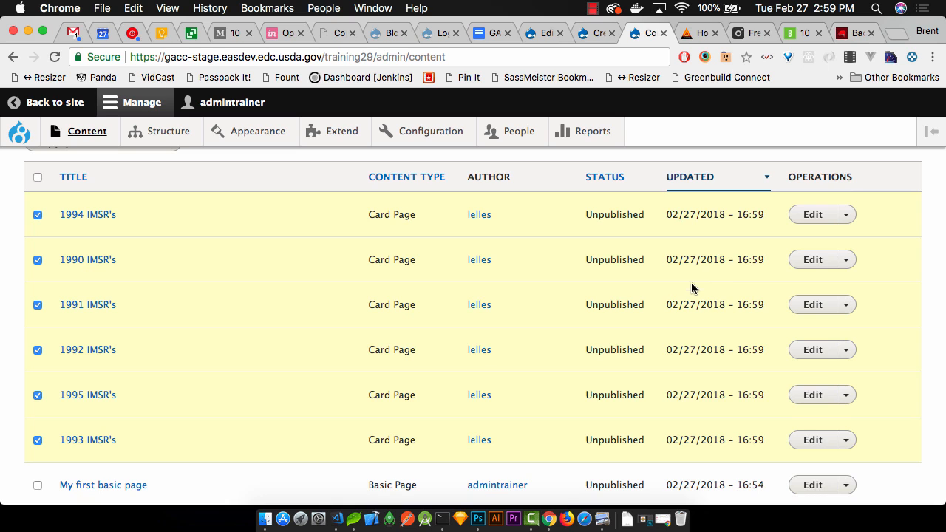
pyautogui.scroll(3, 215, 318)
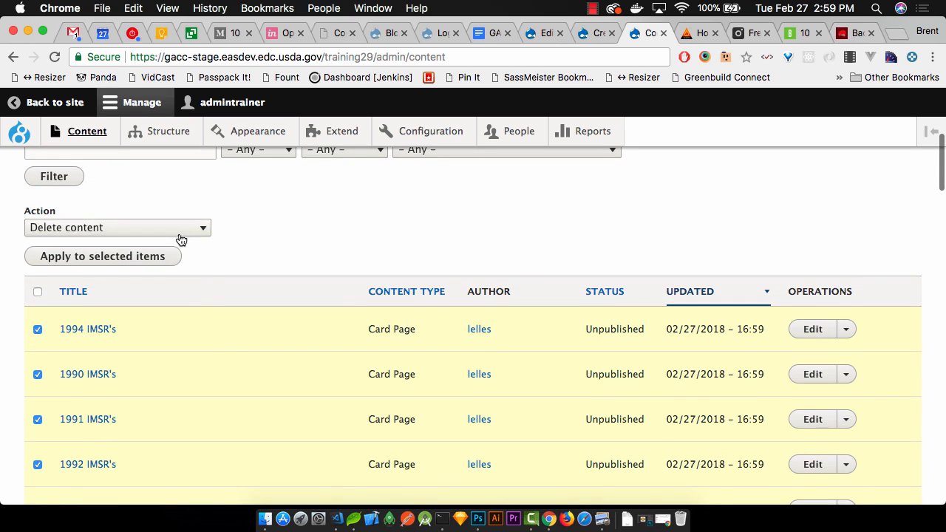
pyautogui.click(179, 233)
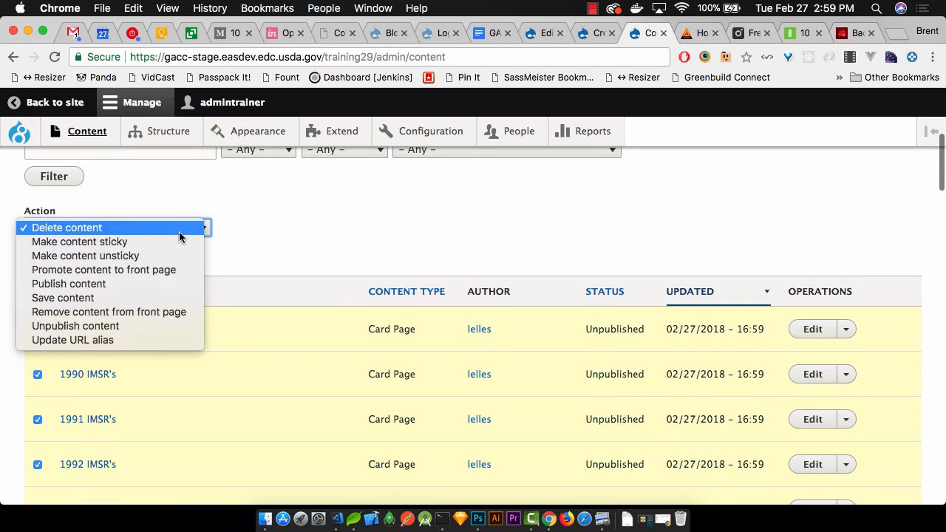
pyautogui.click(149, 284)
pyautogui.click(142, 260)
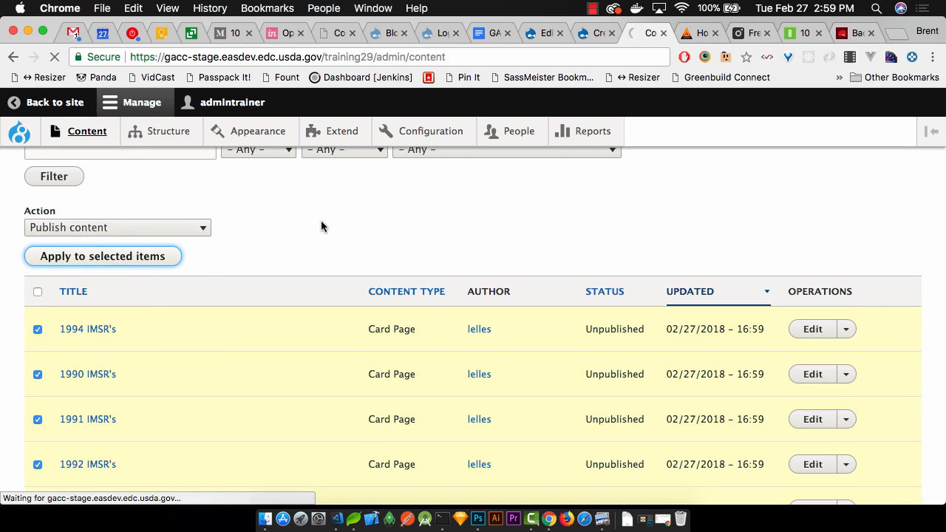
# - Look through the full content list, checking the status of the 1990 through 1995 IMSR's card pages and the entries below them
pyautogui.scroll(-3, 320, 229)
pyautogui.scroll(-10, 320, 232)
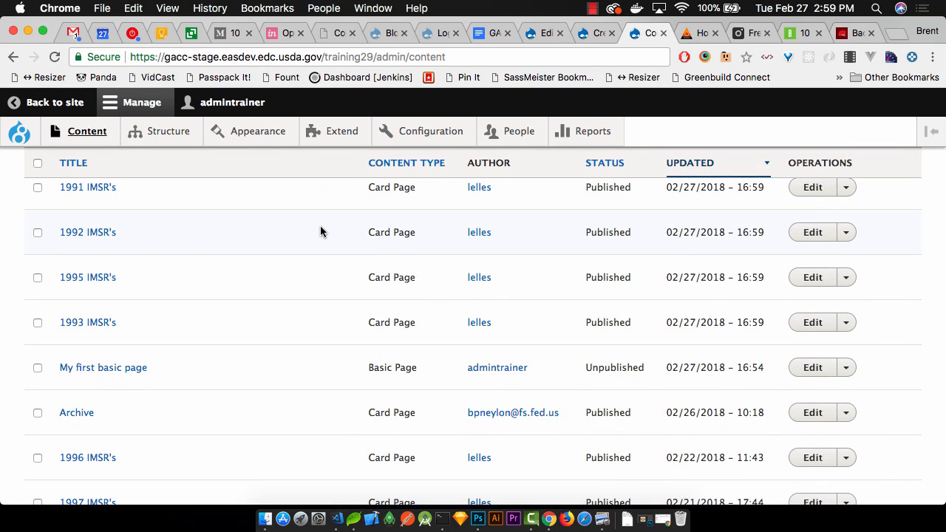
pyautogui.scroll(-15, 320, 232)
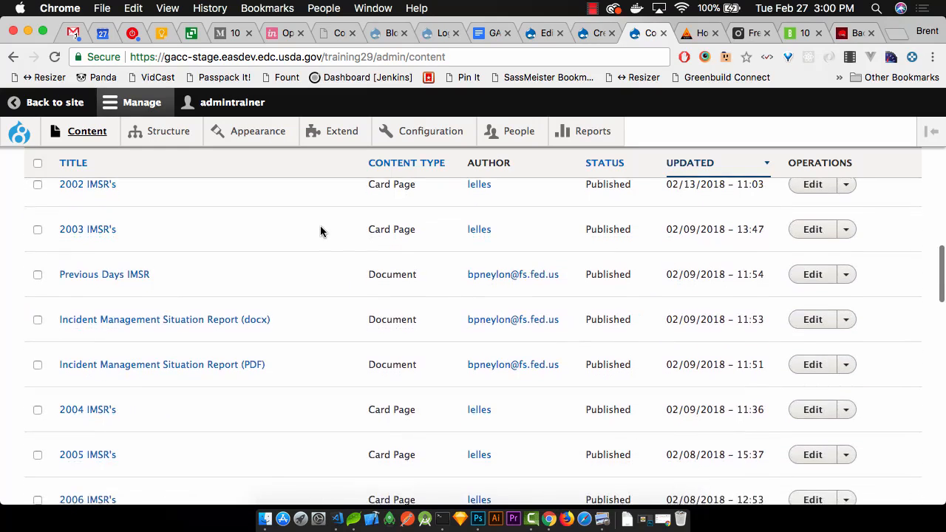
pyautogui.scroll(-8, 320, 232)
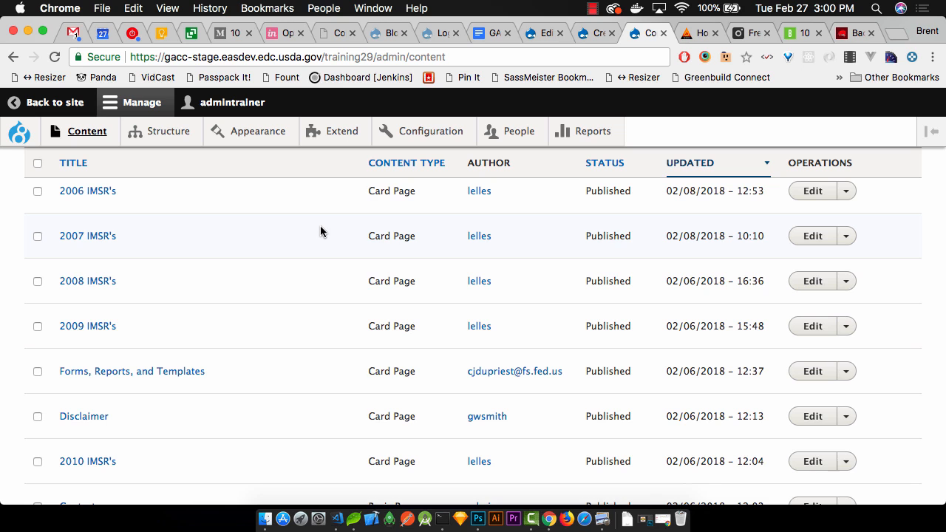
pyautogui.scroll(12, 320, 232)
pyautogui.scroll(8, 320, 231)
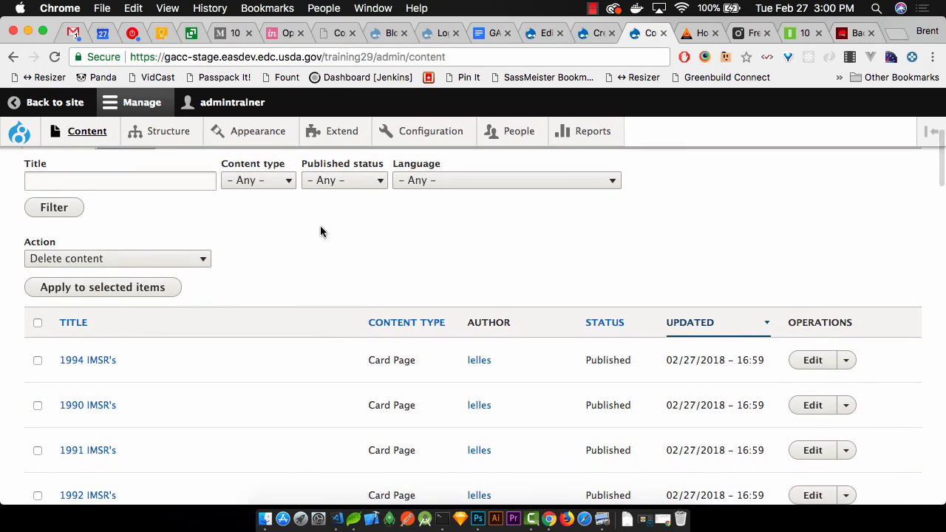
pyautogui.scroll(1, 320, 231)
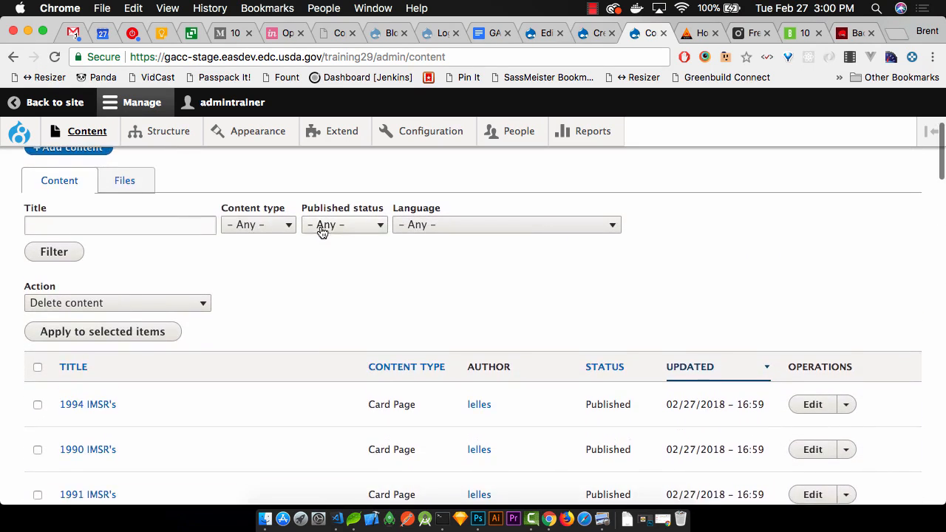
# - Filter the content list by the title "Test" and look over the matching items
pyautogui.click(165, 219)
pyautogui.write('Test')
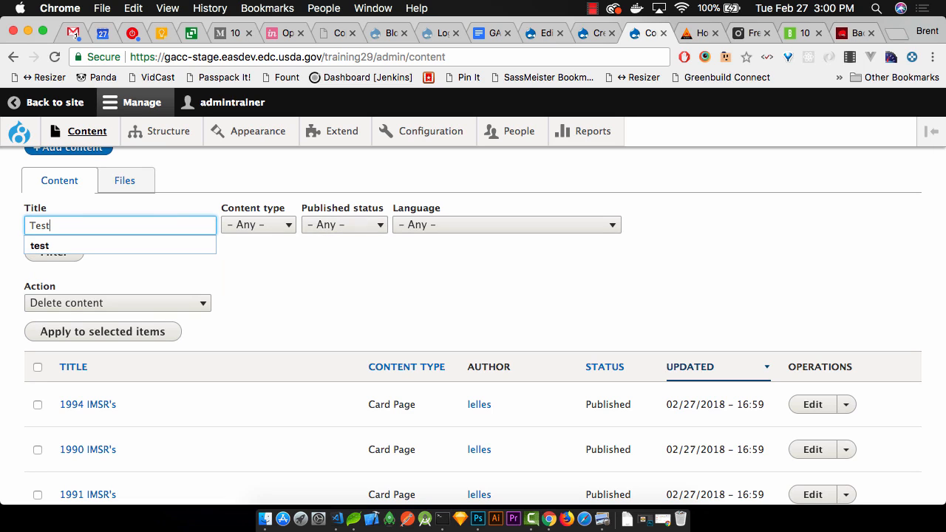
pyautogui.click(304, 262)
pyautogui.click(71, 251)
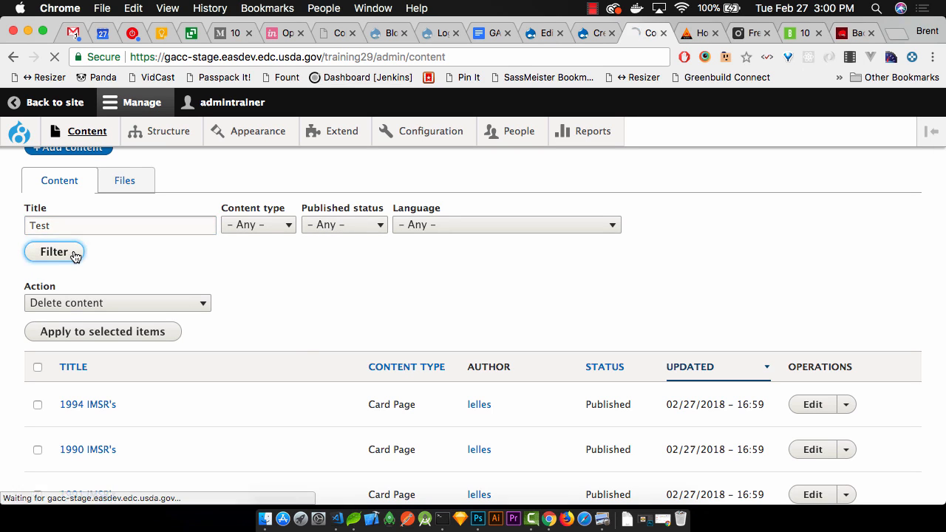
pyautogui.scroll(-8, 171, 255)
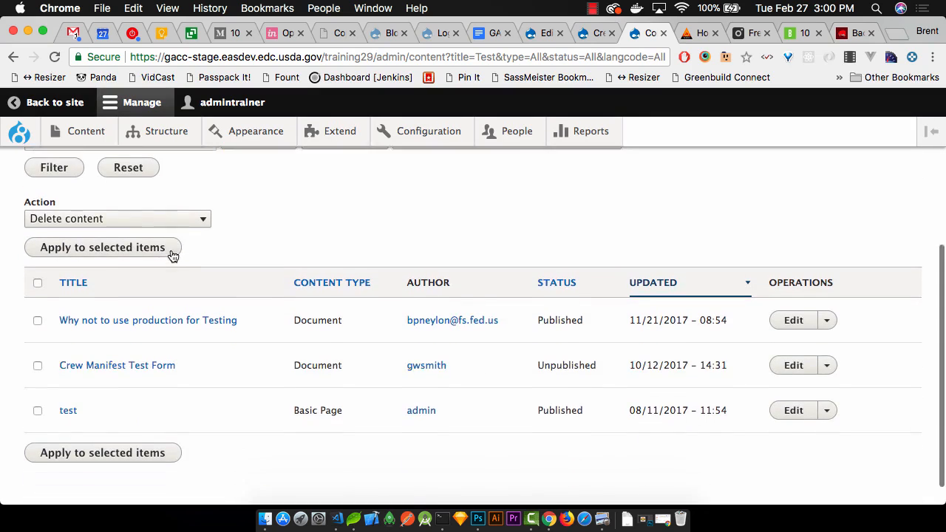
pyautogui.scroll(3, 140, 246)
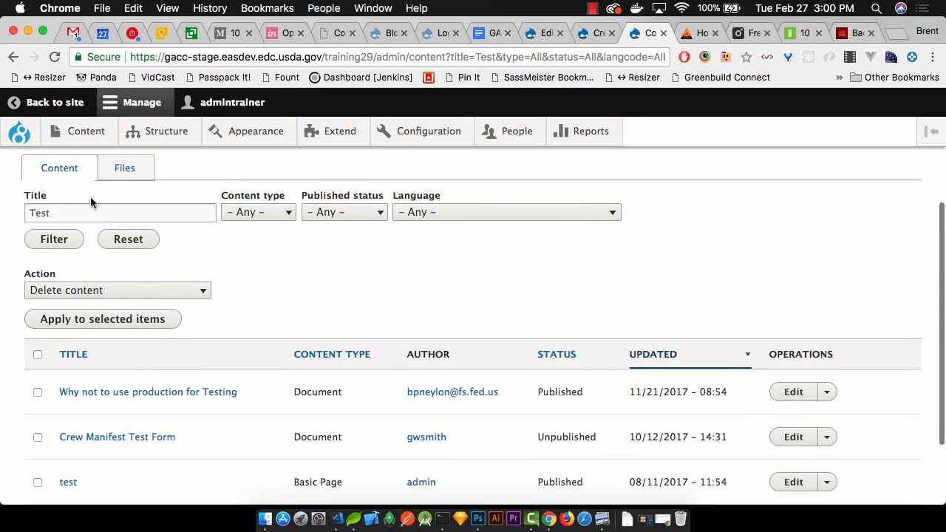
pyautogui.scroll(-2, 299, 298)
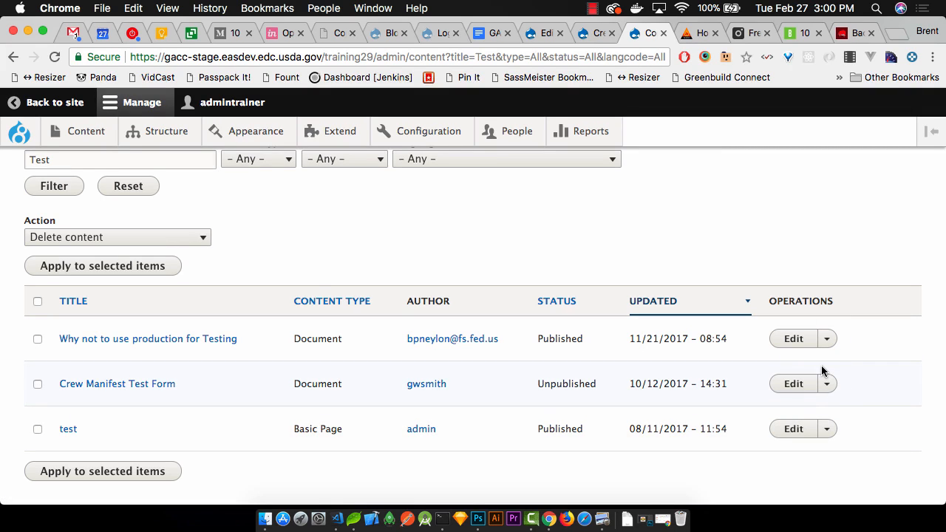
# - Open the edit form of the "test" basic page, look through its fields and body text, and return to the filtered content list without saving
pyautogui.click(794, 429)
pyautogui.scroll(-5, 520, 300)
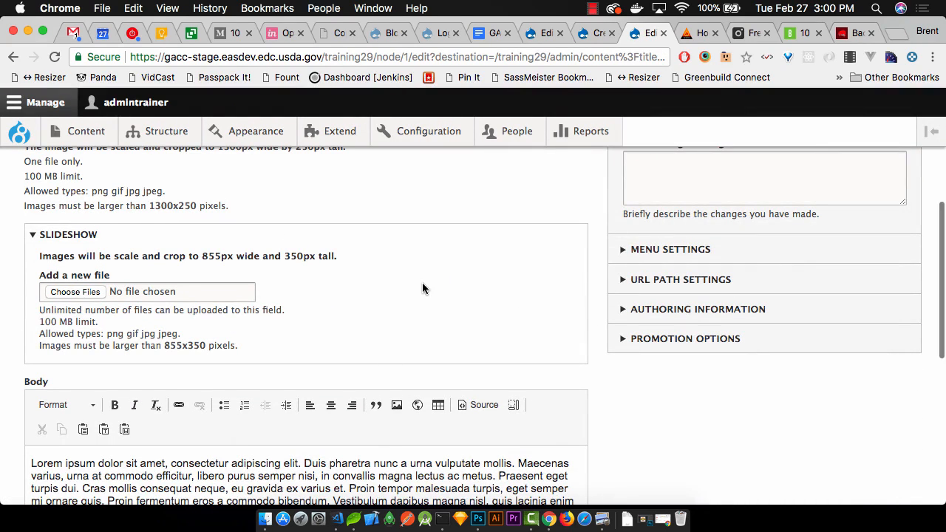
pyautogui.scroll(-10, 423, 288)
pyautogui.scroll(-5, 422, 283)
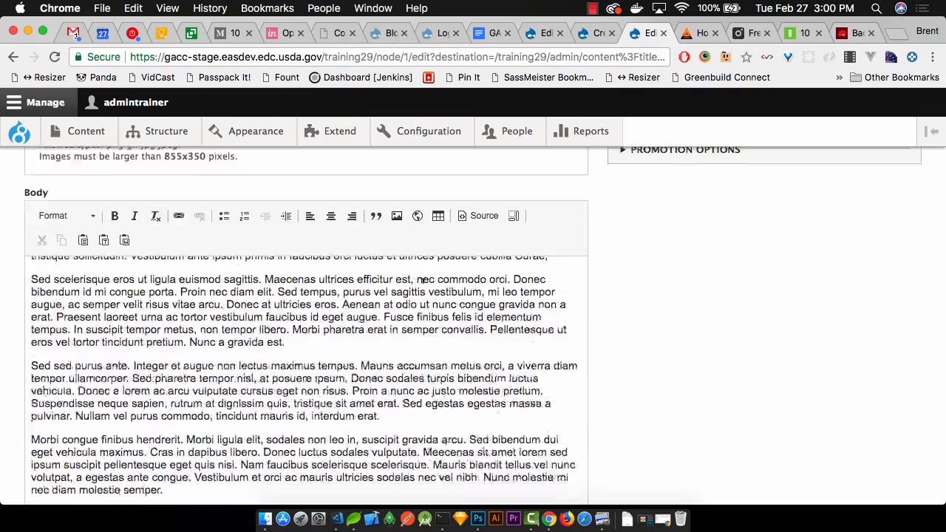
pyautogui.scroll(15, 422, 283)
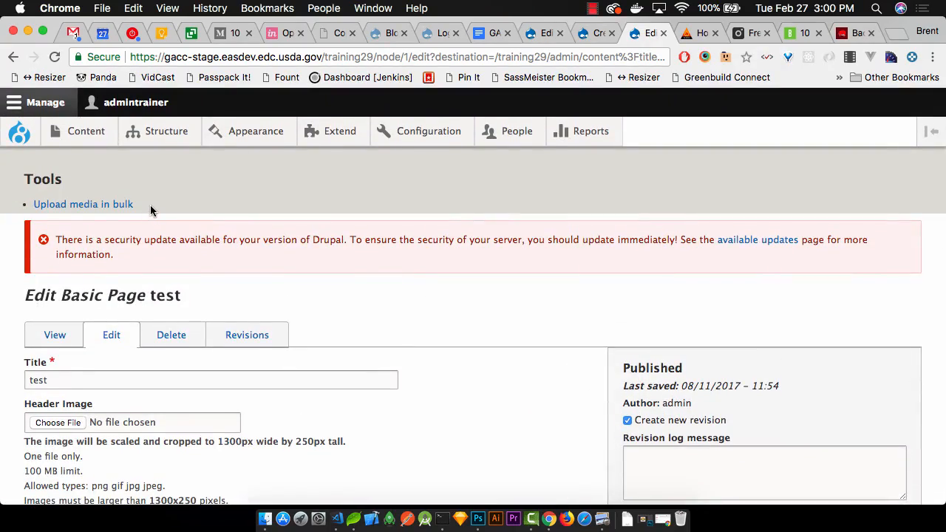
pyautogui.moveTo(97, 131)
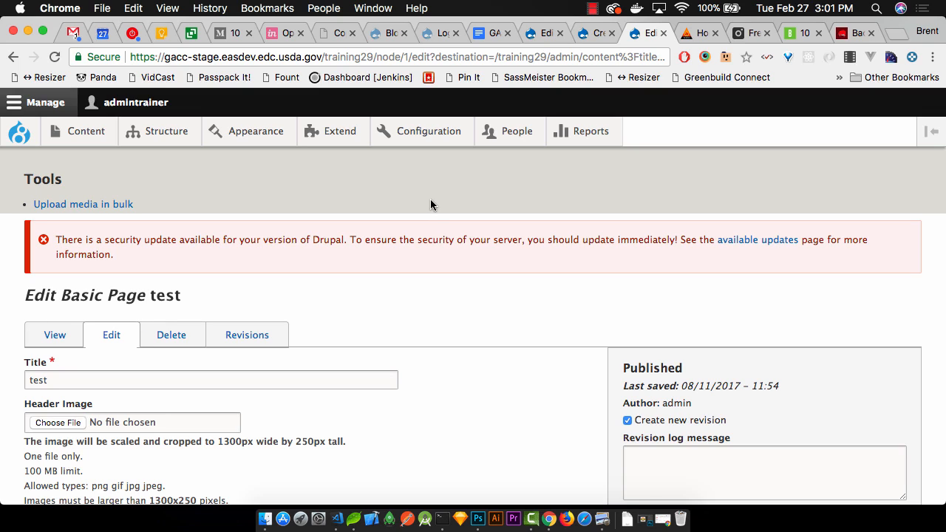
pyautogui.press('super+bracketleft')
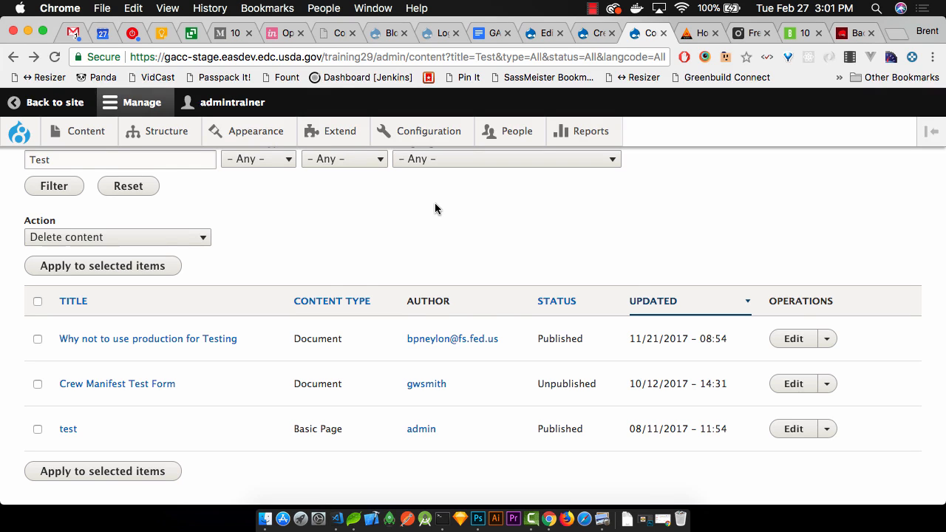
pyautogui.click(593, 7)
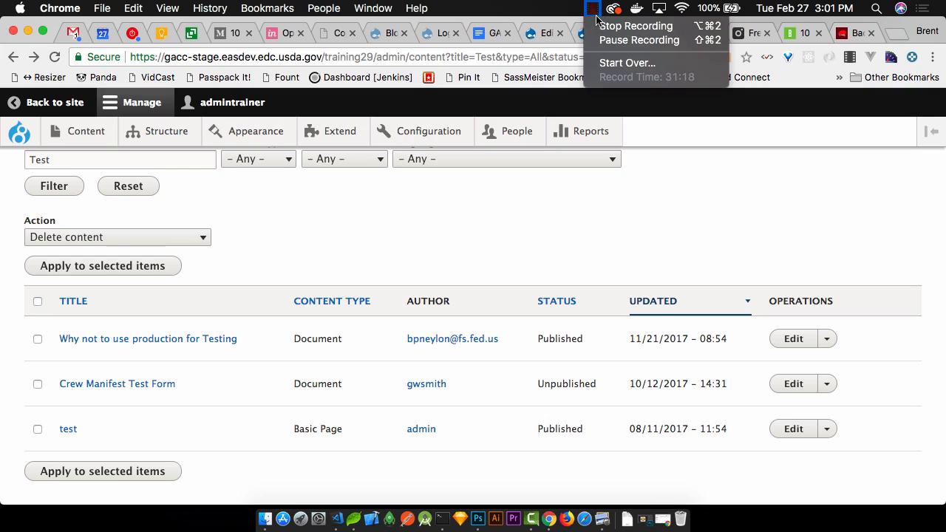